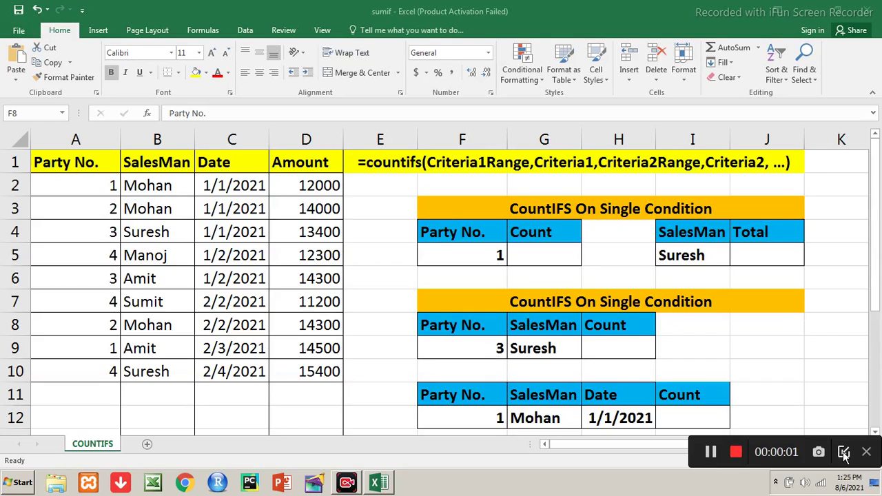
# Review the COUNTIFS syntax in E1, then the Party No., SalesMan and Date columns.
pyautogui.click(842, 452)
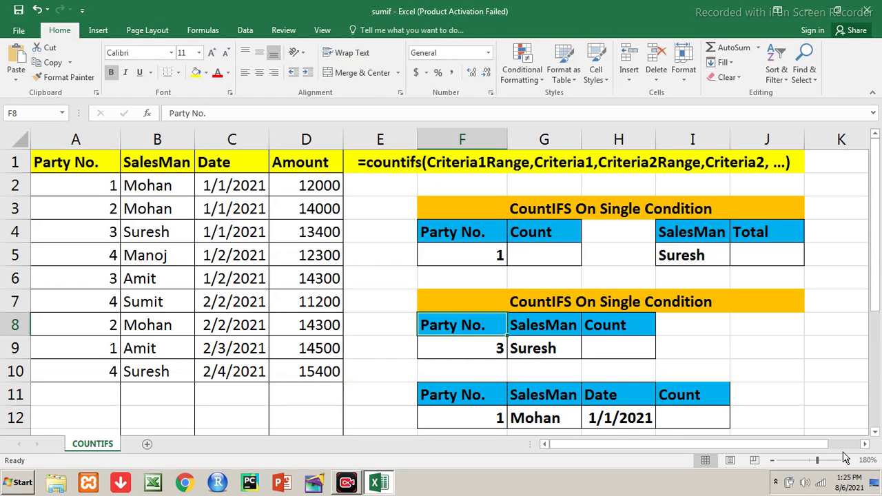
pyautogui.click(578, 159)
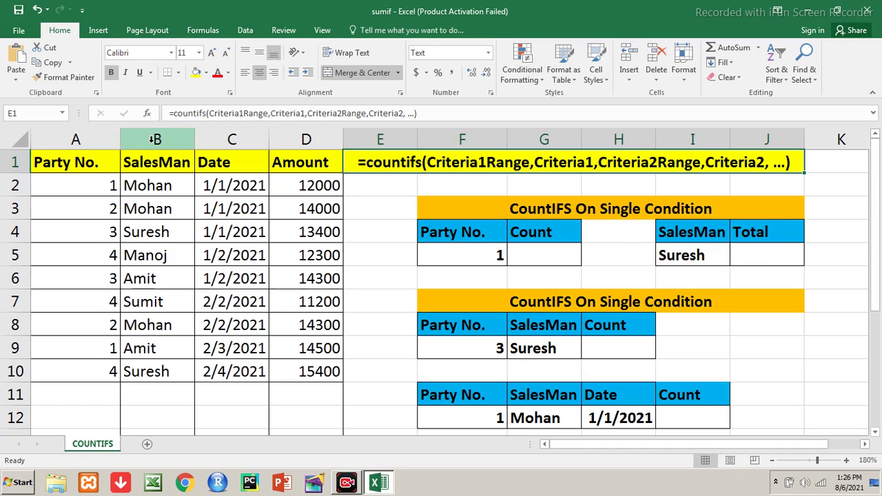
pyautogui.click(101, 172)
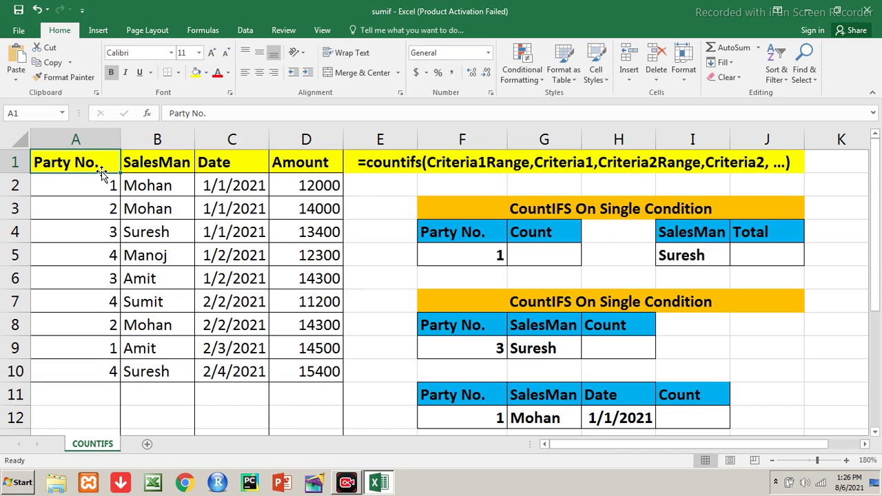
pyautogui.press('Down')
pyautogui.press('Right')
pyautogui.press('Right')
pyautogui.press('Right')
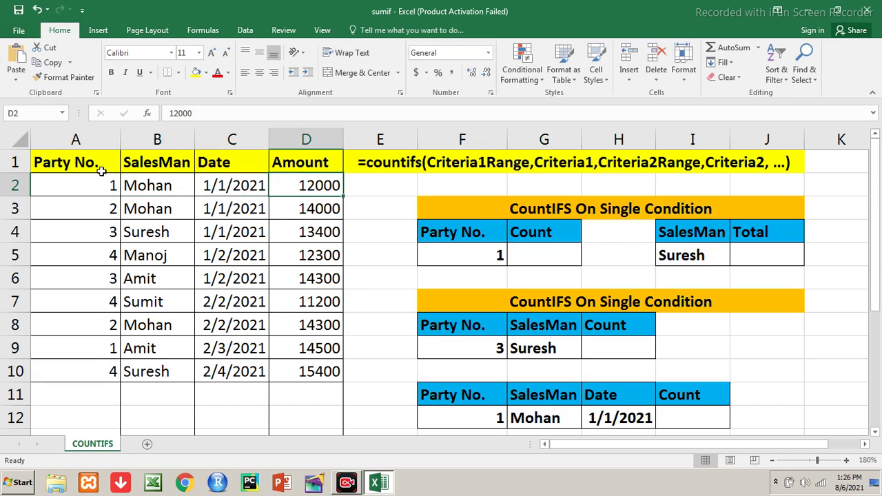
pyautogui.press('Down')
pyautogui.press('Down')
pyautogui.press('Down')
pyautogui.press('Down')
pyautogui.press('Down')
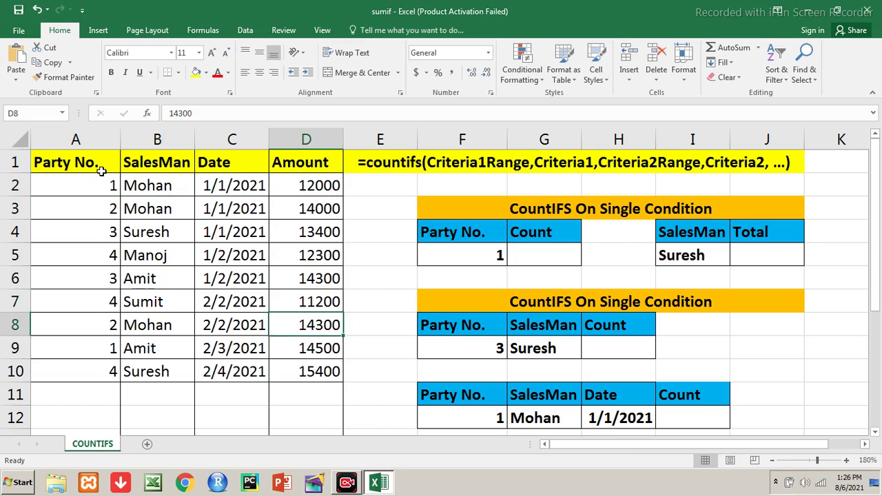
pyautogui.press('Down')
pyautogui.press('Down')
pyautogui.press('Left')
pyautogui.press('Left')
pyautogui.press('Left')
pyautogui.press('Right')
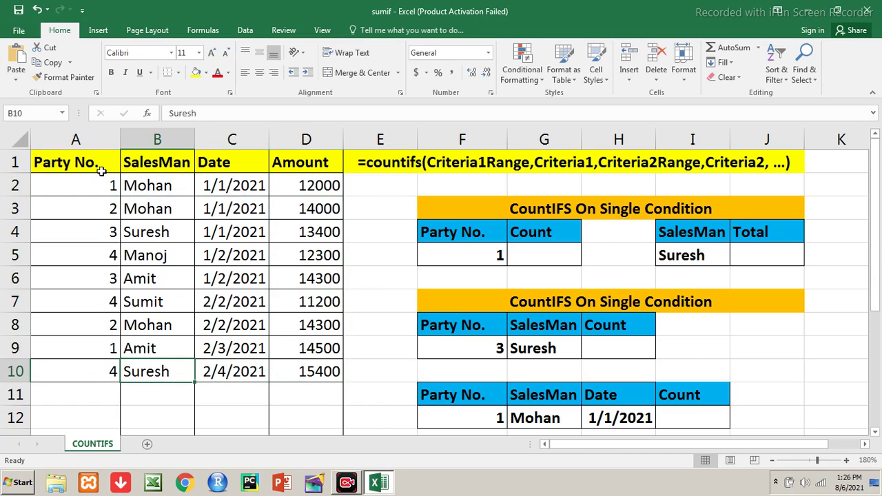
pyautogui.press('Up')
pyautogui.press('Up')
pyautogui.press('Up')
pyautogui.press('Up')
pyautogui.press('Up')
pyautogui.press('Up')
pyautogui.press('Up')
pyautogui.press('Up')
pyautogui.hotkey('shift', 'Down')
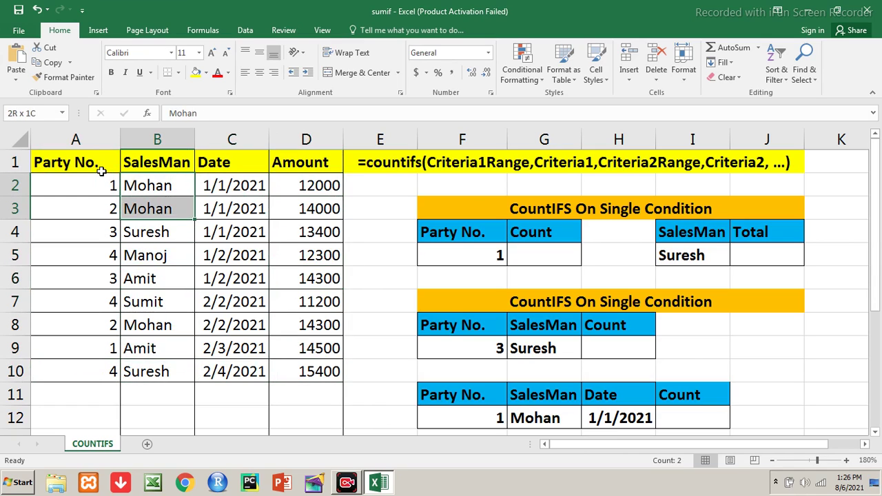
pyautogui.hotkey('shift', 'Down')
pyautogui.hotkey('shift', 'Down')
pyautogui.hotkey('shift', 'Down')
pyautogui.hotkey('shift', 'Down')
pyautogui.hotkey('shift', 'Down')
pyautogui.hotkey('shift', 'Down')
pyautogui.hotkey('shift', 'Down')
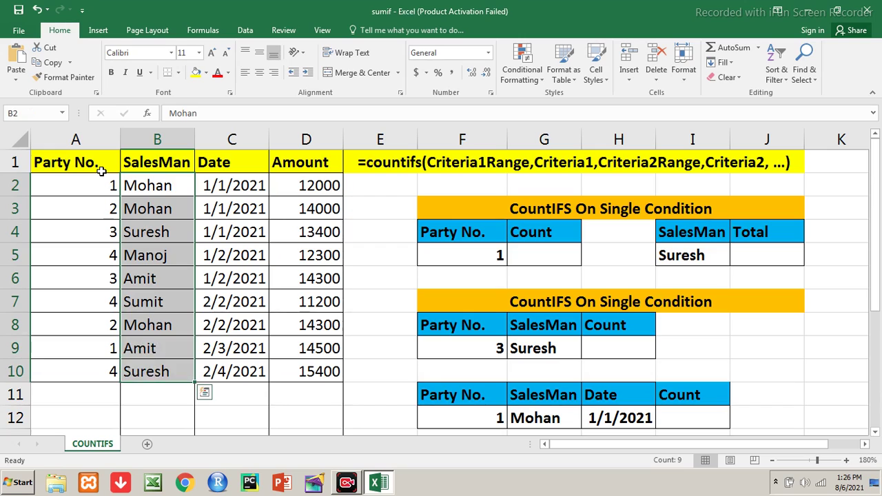
pyautogui.press('Up')
pyautogui.press('Left')
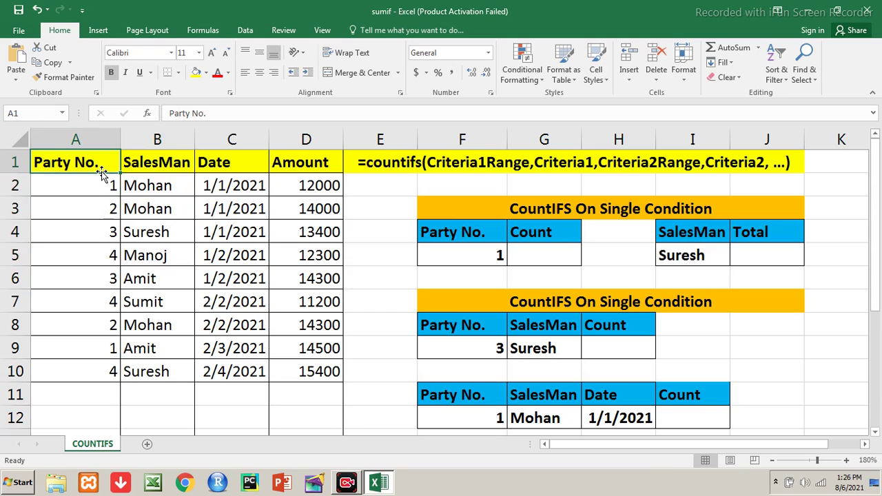
pyautogui.hotkey('shift', 'Right')
pyautogui.hotkey('shift', 'Right')
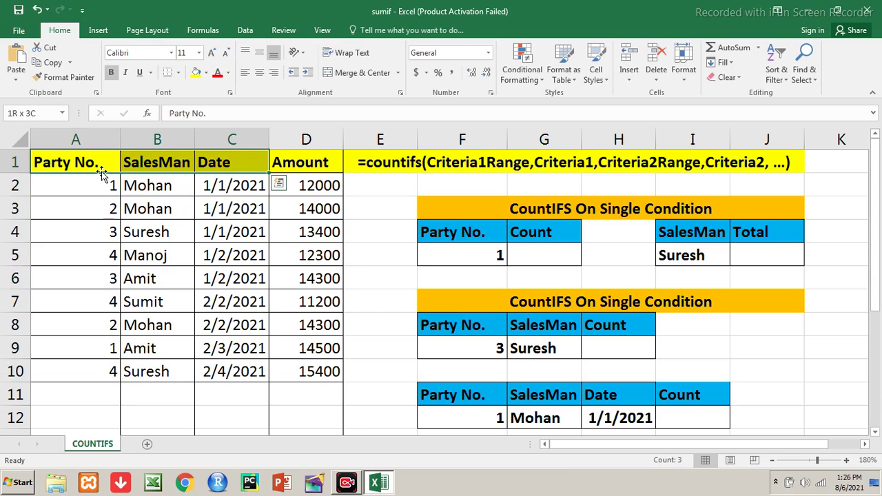
pyautogui.hotkey('shift', 'Right')
# Walk through the sales data down to the last Amount, 15400, and return to the top.
pyautogui.click(102, 173)
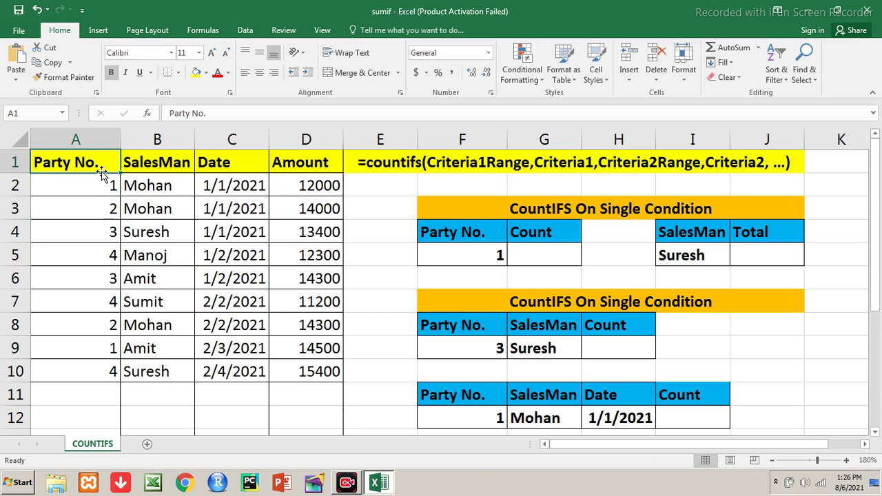
pyautogui.press('Down')
pyautogui.press('Right')
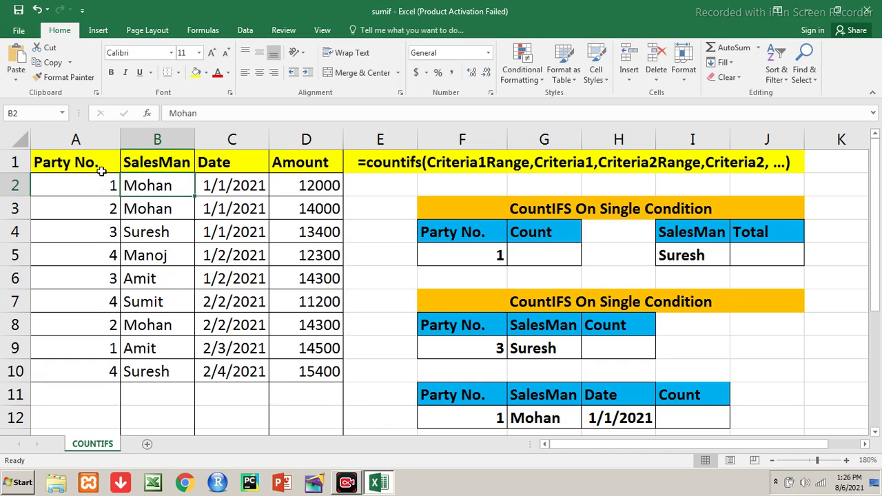
pyautogui.press('Right')
pyautogui.press('Right')
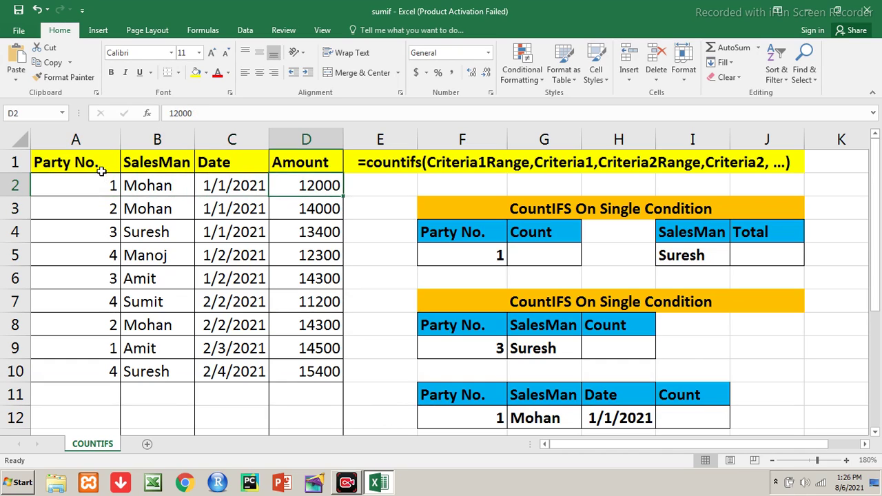
pyautogui.press('Down')
pyautogui.press('Down')
pyautogui.press('Down')
pyautogui.press('Down')
pyautogui.press('Down')
pyautogui.press('Down')
pyautogui.press('Down')
pyautogui.press('Down')
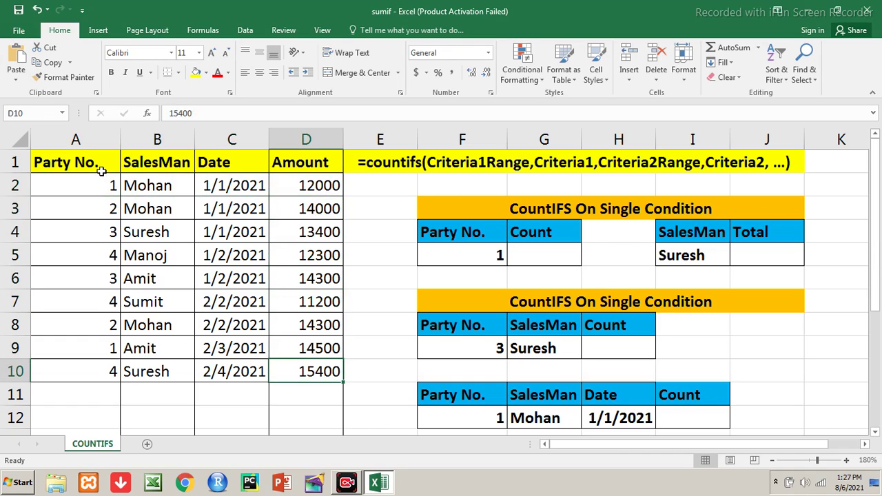
pyautogui.press('Left')
pyautogui.press('Down')
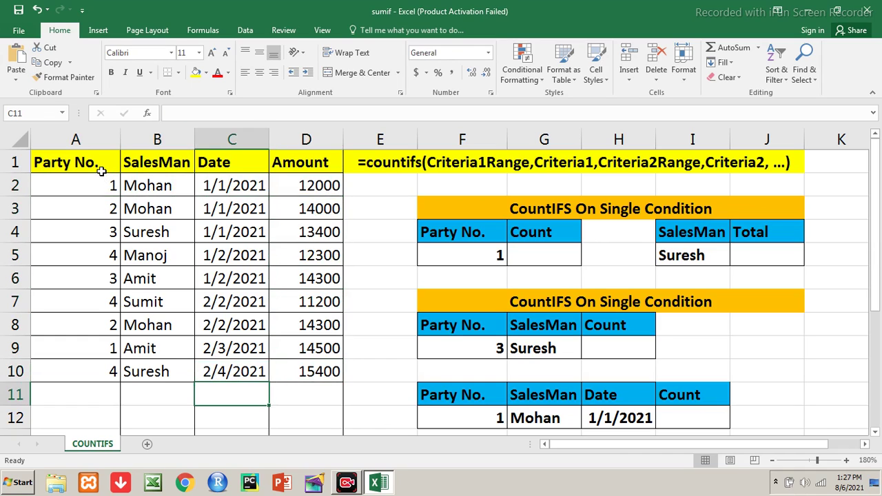
pyautogui.press('Left')
pyautogui.press('Left')
pyautogui.press('Down')
pyautogui.press('Down')
pyautogui.press('Down')
pyautogui.press('Down')
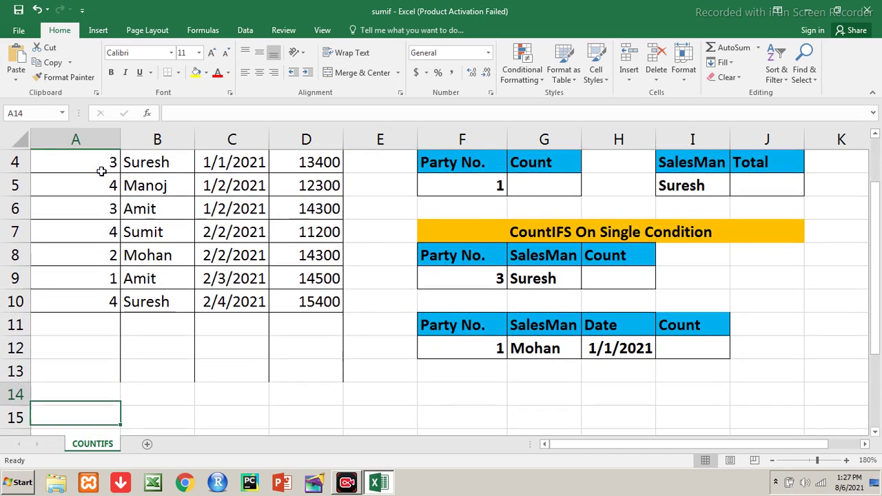
pyautogui.hotkey('ctrl', 'Home')
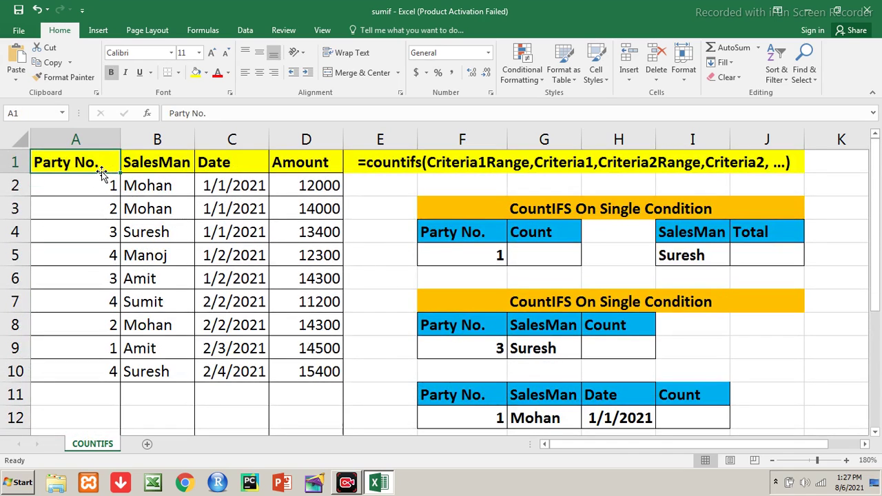
# Select the whole sales data table and the empty rows below it.
pyautogui.click(525, 254)
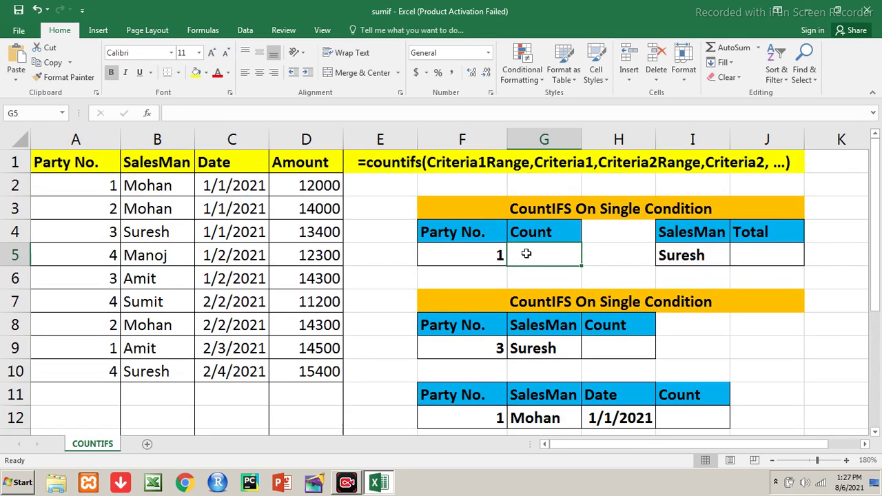
pyautogui.click(100, 169)
pyautogui.hotkey('shift', 'Right')
pyautogui.hotkey('shift', 'Right')
pyautogui.hotkey('shift', 'Right')
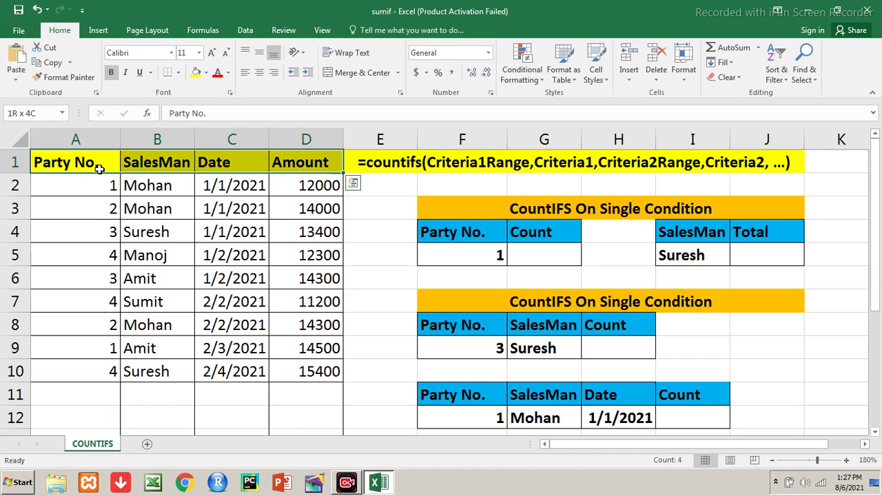
pyautogui.hotkey('shift', 'Down')
pyautogui.hotkey('shift', 'Down')
pyautogui.hotkey('shift', 'Down')
pyautogui.hotkey('shift', 'Down')
pyautogui.hotkey('shift', 'Down')
pyautogui.hotkey('shift', 'Down')
pyautogui.hotkey('shift', 'Down')
pyautogui.hotkey('shift', 'Down')
pyautogui.hotkey('shift', 'Down')
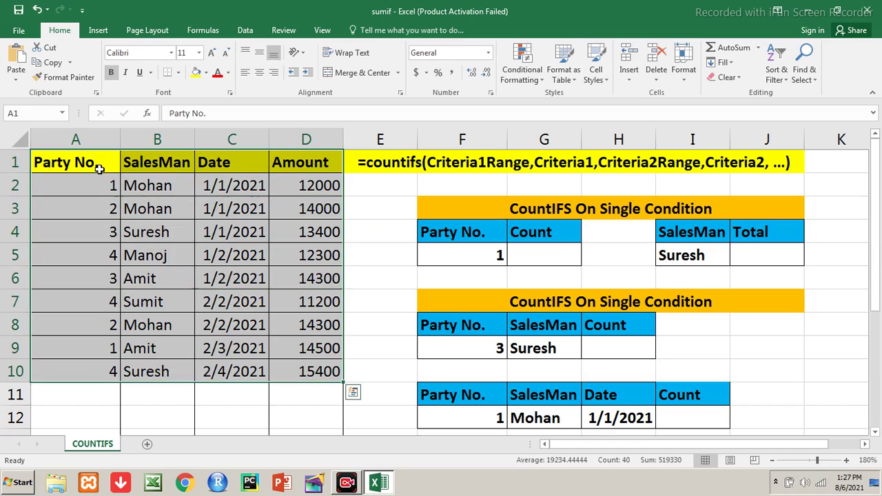
pyautogui.press('Down')
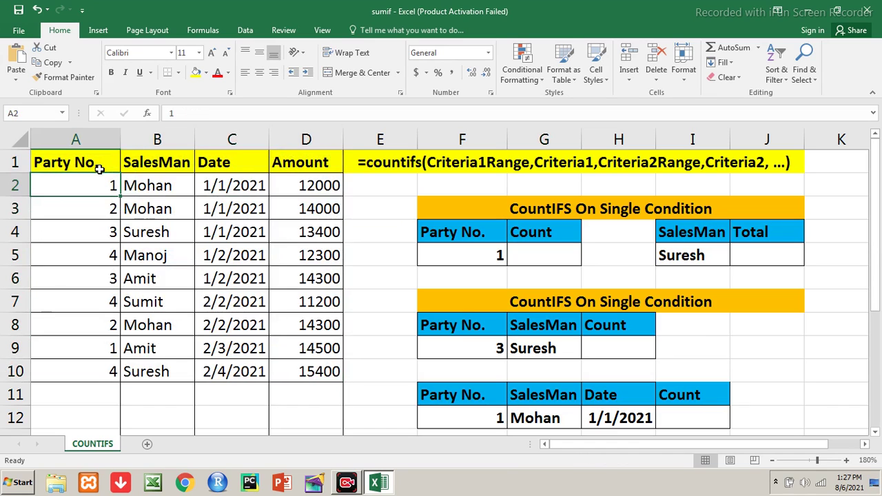
pyautogui.press('Down')
pyautogui.press('Down')
pyautogui.press('Down')
pyautogui.press('Down')
pyautogui.press('Down')
pyautogui.press('Down')
pyautogui.press('Down')
pyautogui.press('Down')
pyautogui.press('Down')
pyautogui.hotkey('shift', 'Right')
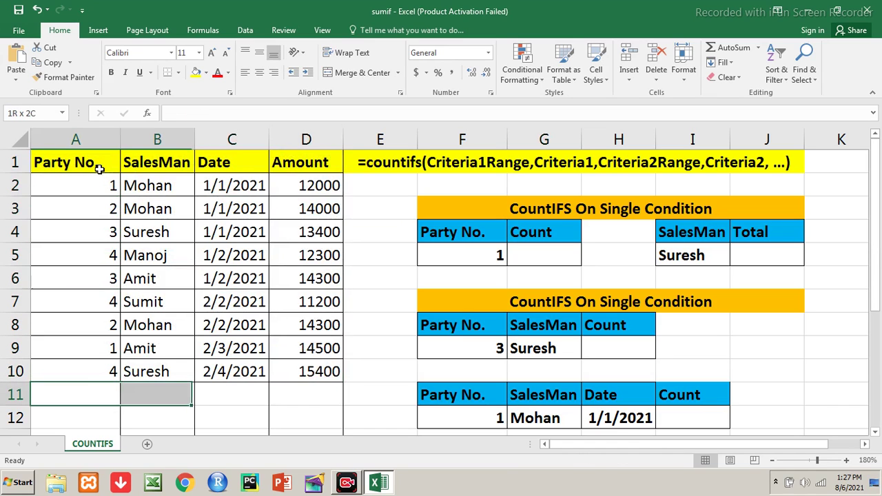
pyautogui.hotkey('shift', 'Right')
pyautogui.hotkey('shift', 'Right')
pyautogui.hotkey('shift', 'Down')
pyautogui.hotkey('shift', 'Down')
pyautogui.hotkey('ctrl', 'Up')
pyautogui.hotkey('ctrl', 'Up')
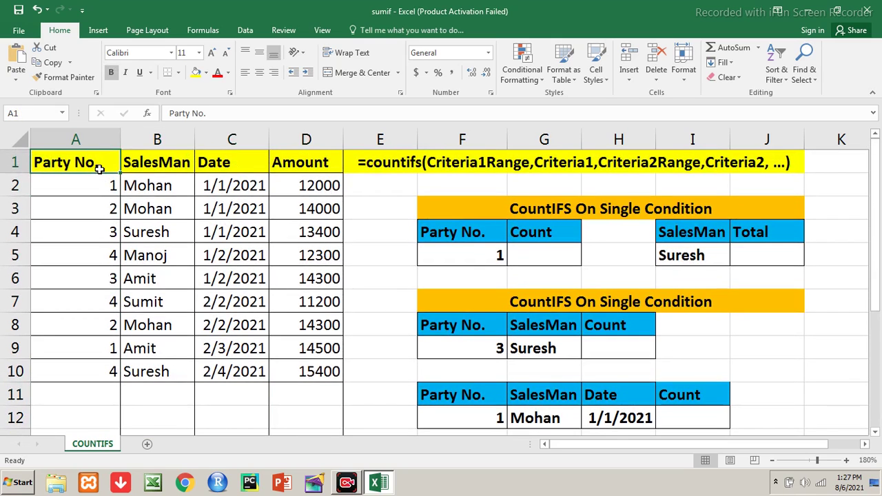
# Begin =countifs( in G5 with a2:a10 as the first criteria range.
pyautogui.click(449, 251)
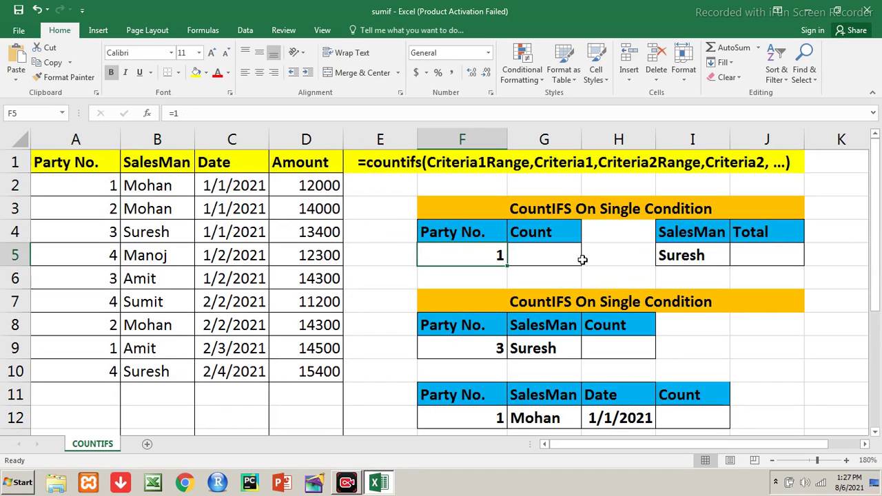
pyautogui.click(562, 246)
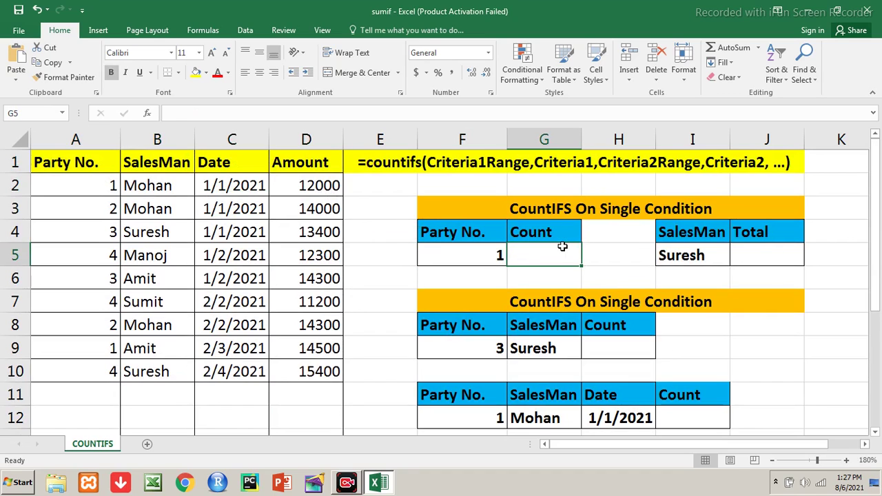
pyautogui.write('=countifs')
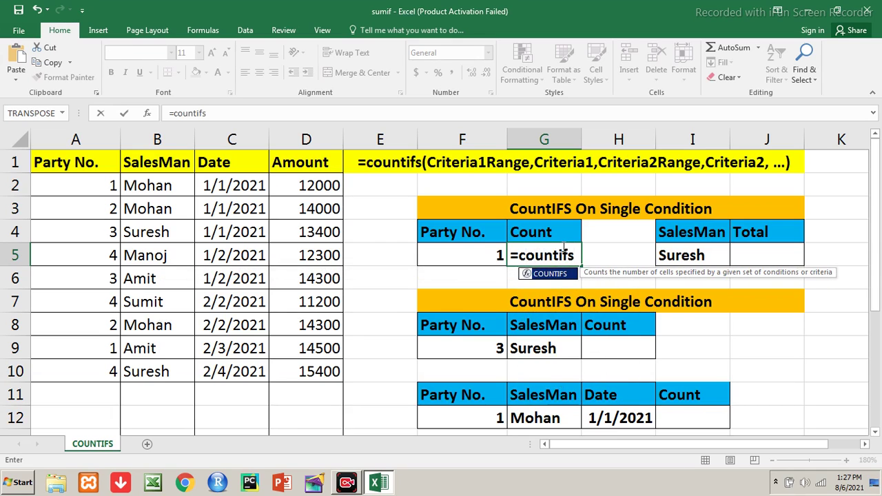
pyautogui.write('(')
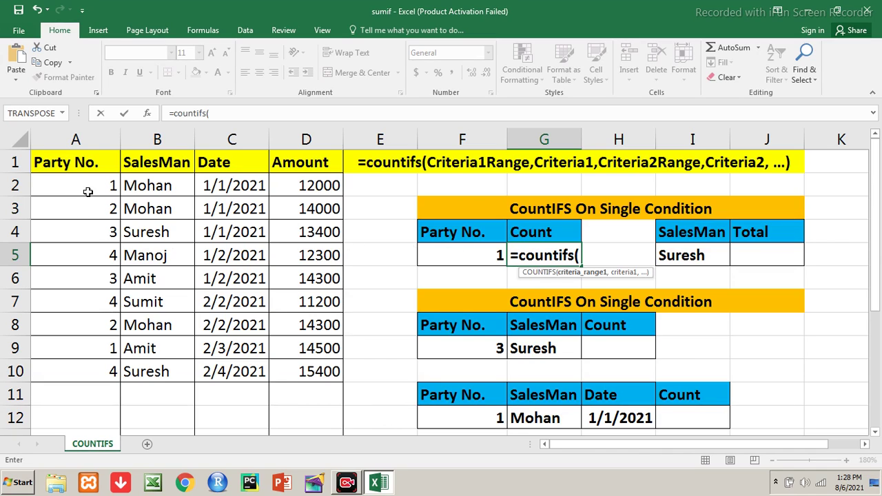
pyautogui.write('a2')
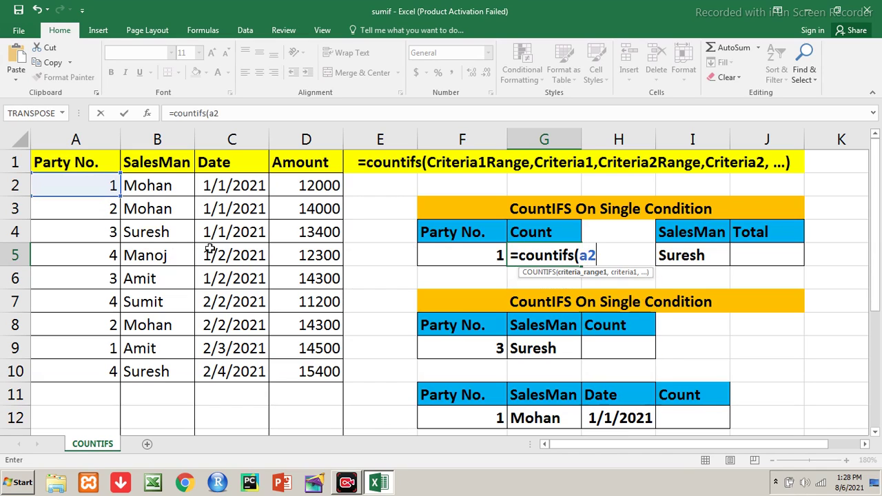
pyautogui.write(':a10')
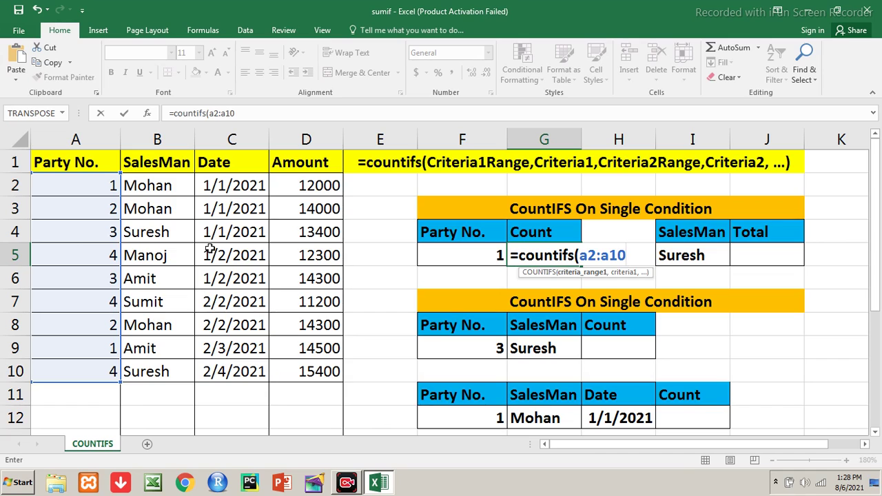
# Finish the G5 formula as =COUNTIFS(A:A,"1"), which counts 2 rows for Party No. 1.
pyautogui.press('BackSpace')
pyautogui.press('BackSpace')
pyautogui.press('BackSpace')
pyautogui.press('BackSpace')
pyautogui.press('BackSpace')
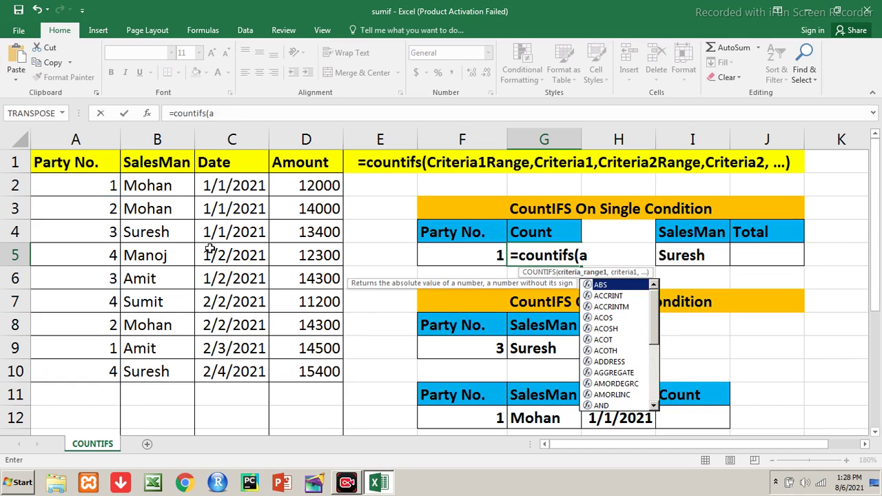
pyautogui.write(':a')
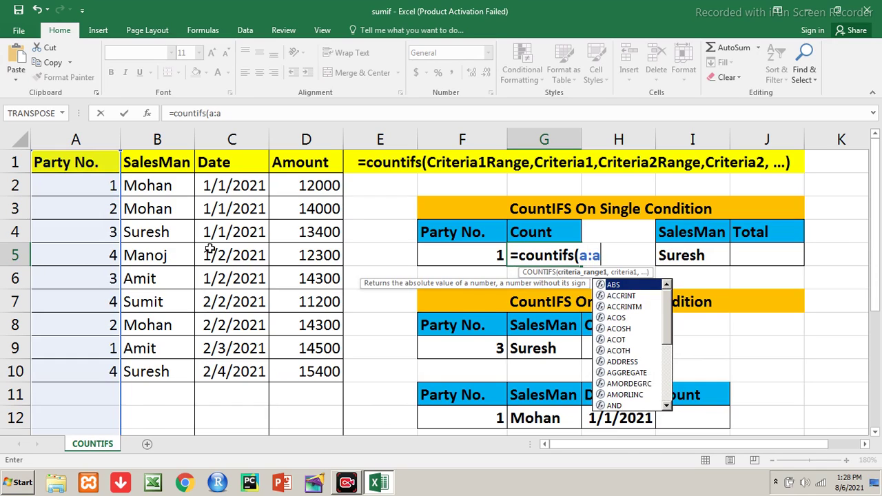
pyautogui.write(',')
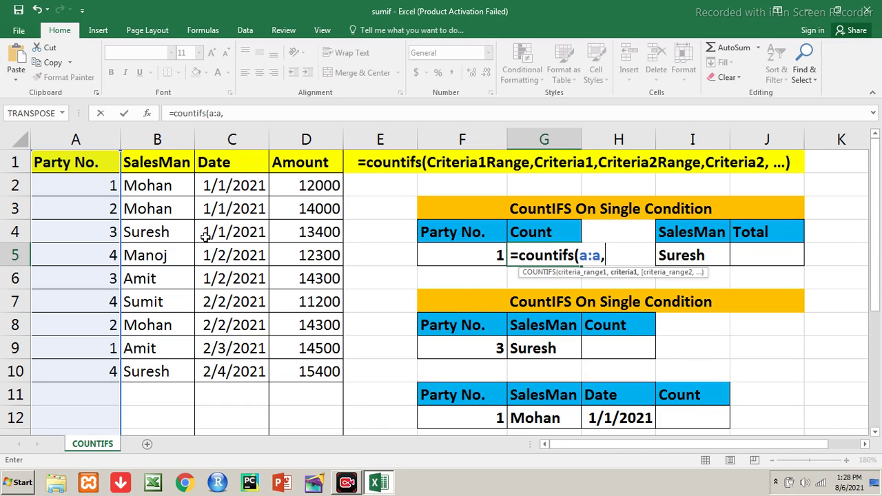
pyautogui.click(456, 256)
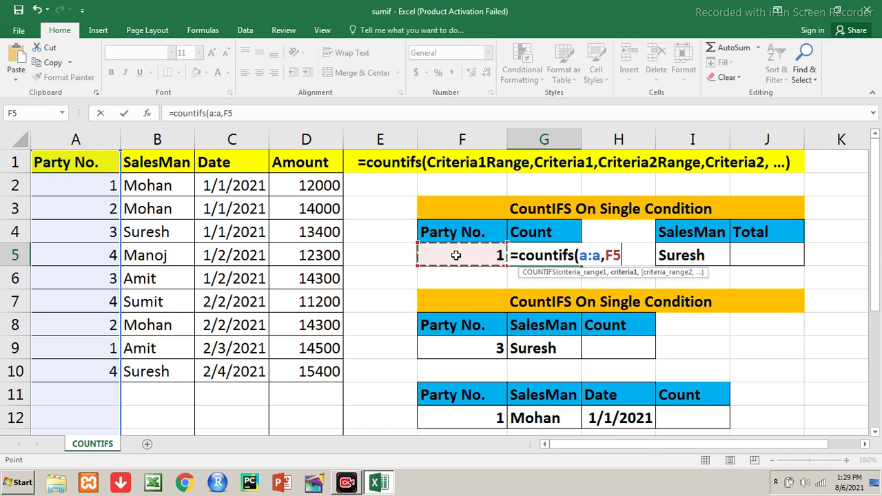
pyautogui.press('BackSpace')
pyautogui.press('BackSpace')
pyautogui.write('"1"')
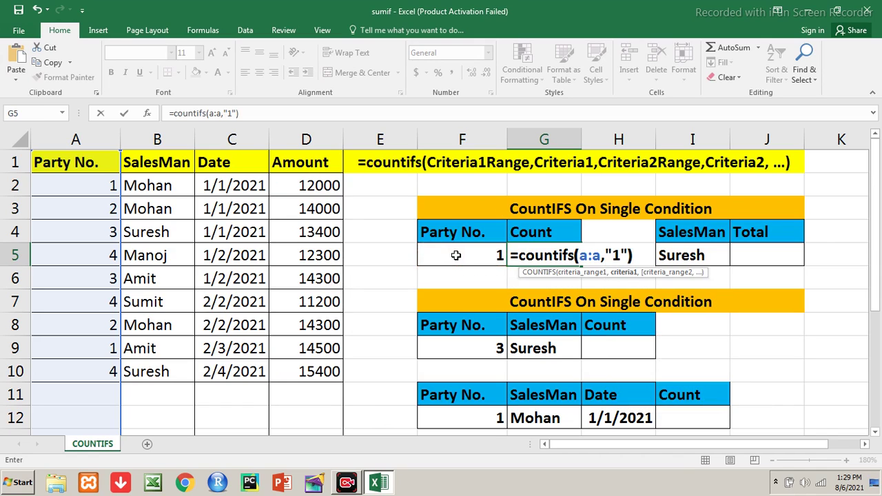
pyautogui.press('Return')
pyautogui.press('Up')
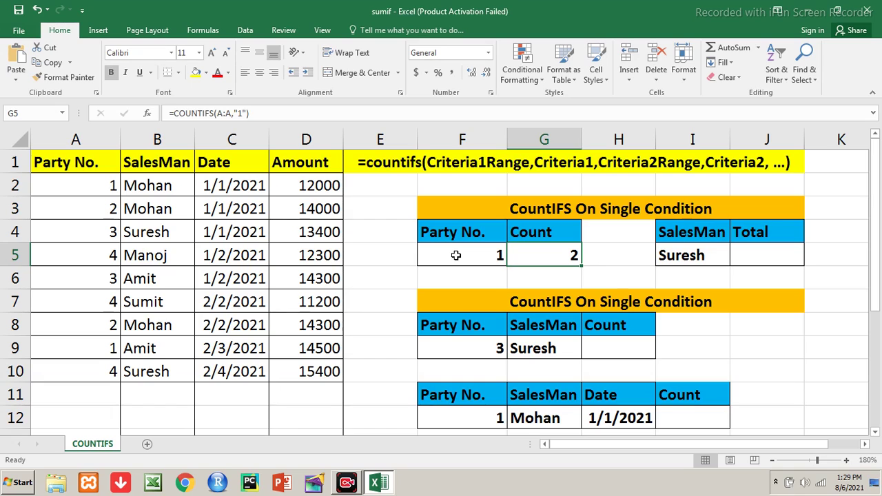
# Bold the Party No. 1 entries in A2 and A9.
pyautogui.press('F2')
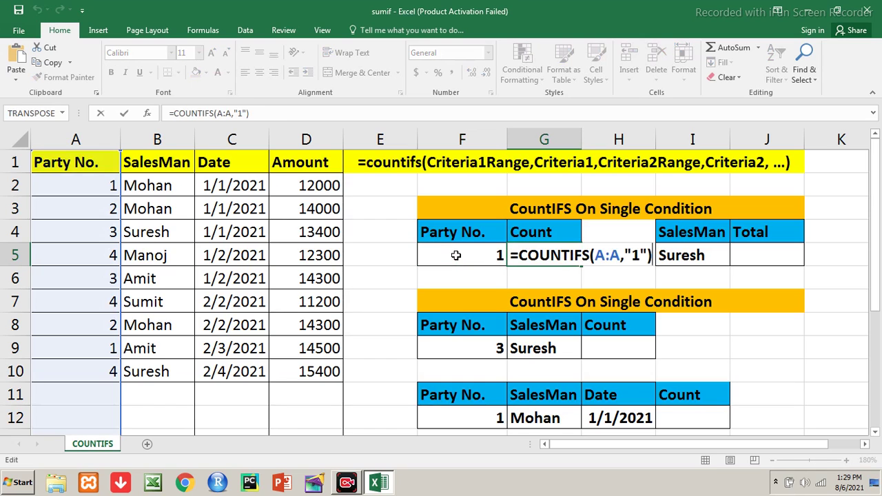
pyautogui.press('Return')
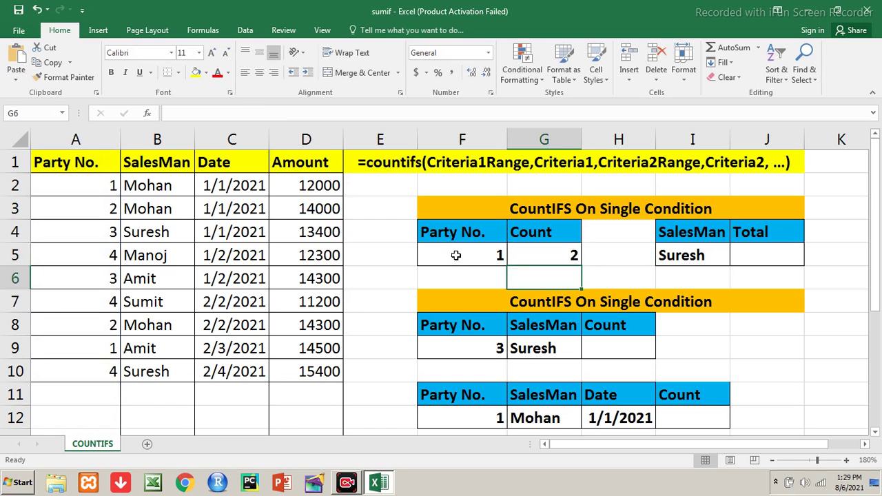
pyautogui.press('Left')
pyautogui.press('Left')
pyautogui.press('Left')
pyautogui.press('Left')
pyautogui.press('Left')
pyautogui.press('Left')
pyautogui.press('Up')
pyautogui.press('Up')
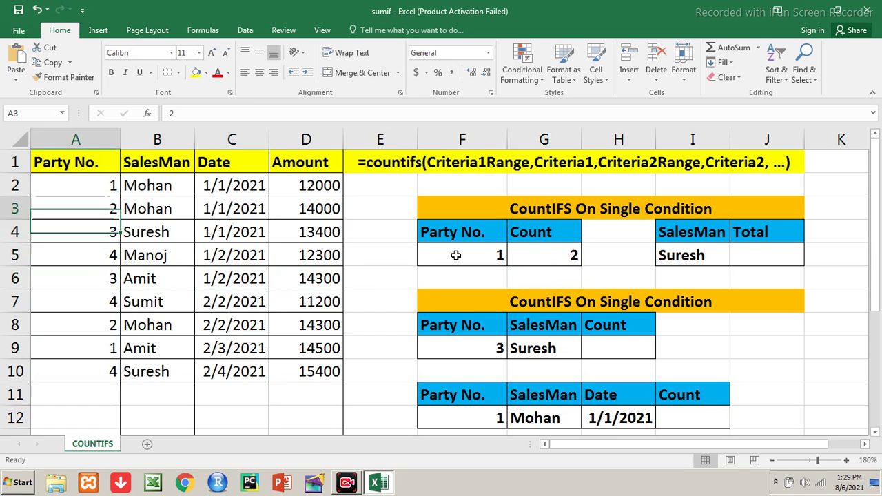
pyautogui.press('Up')
pyautogui.press('Up')
pyautogui.hotkey('ctrl', 'b')
pyautogui.press('Down')
pyautogui.press('Down')
pyautogui.press('Down')
pyautogui.press('Down')
pyautogui.press('Down')
pyautogui.press('Down')
pyautogui.press('Down')
pyautogui.hotkey('ctrl', 'b')
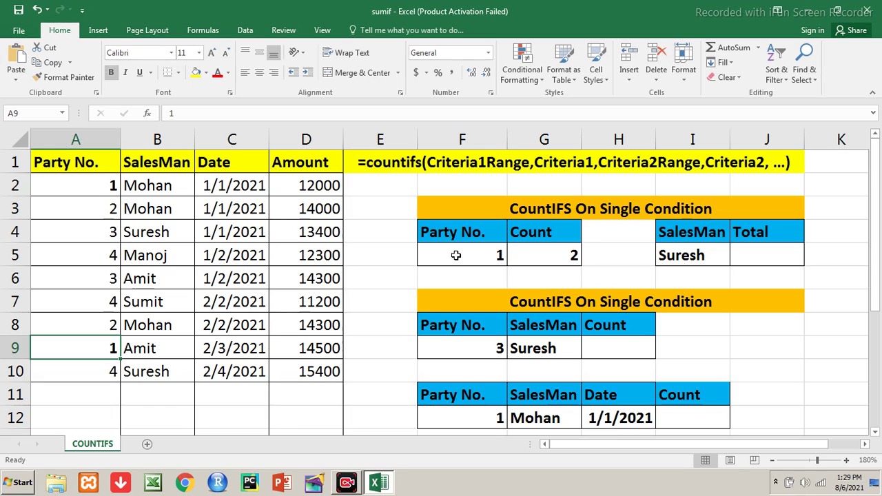
pyautogui.press('Up')
pyautogui.press('Up')
pyautogui.press('Up')
pyautogui.press('Up')
# Enter 2 as the Party No. criterion in F5.
pyautogui.press('Right')
pyautogui.press('Right')
pyautogui.press('Right')
pyautogui.press('Right')
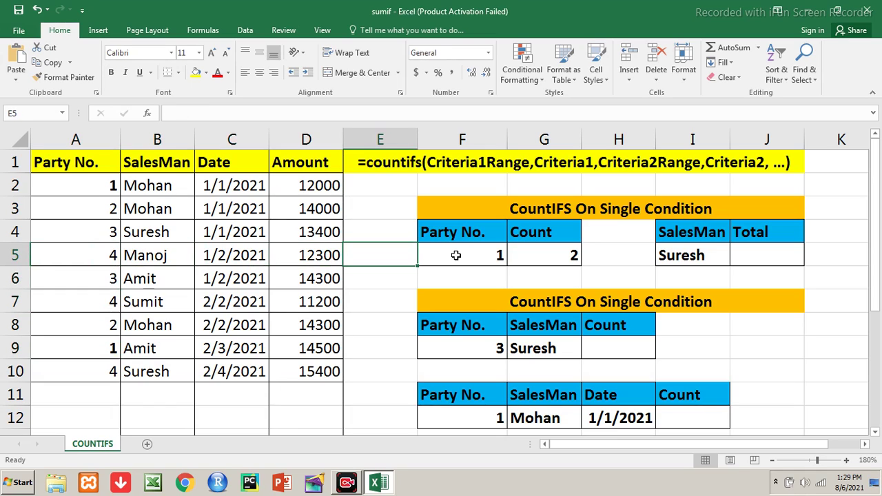
pyautogui.press('Right')
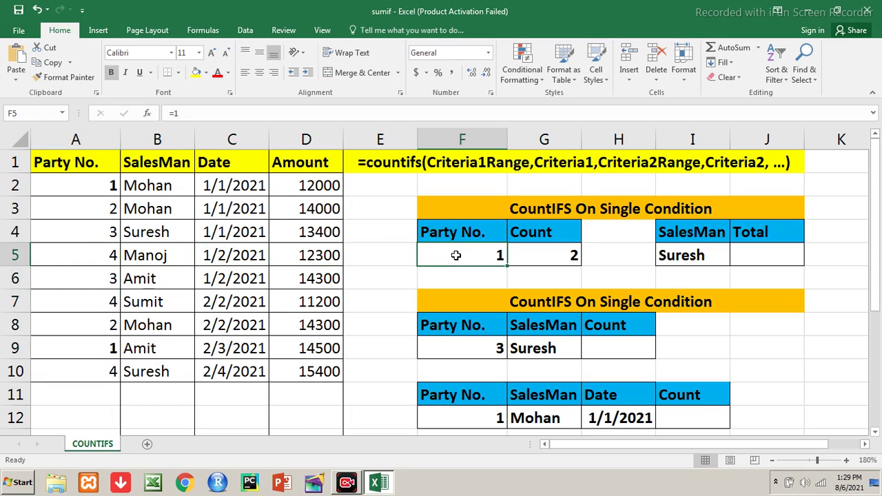
pyautogui.write('2')
pyautogui.press('Return')
# Change the G5 formula to =COUNTIFS(A:A,F5) so it reads the criterion from F5.
pyautogui.press('Up')
pyautogui.press('Right')
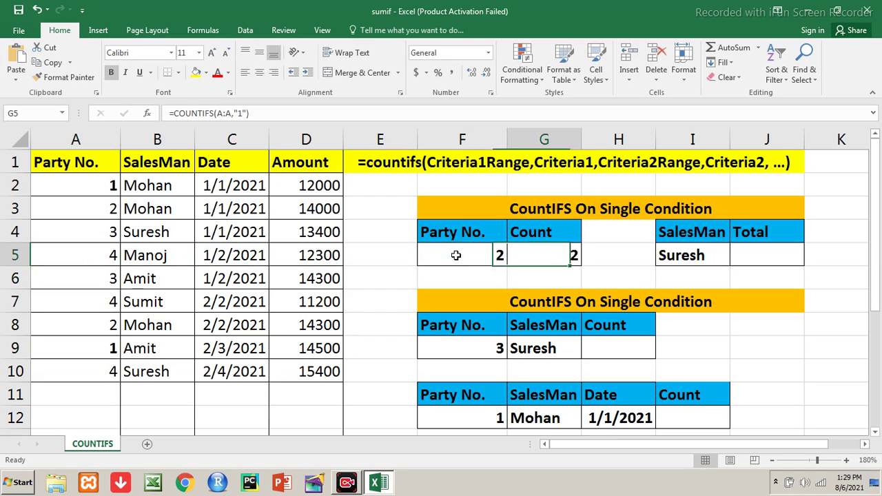
pyautogui.press('F2')
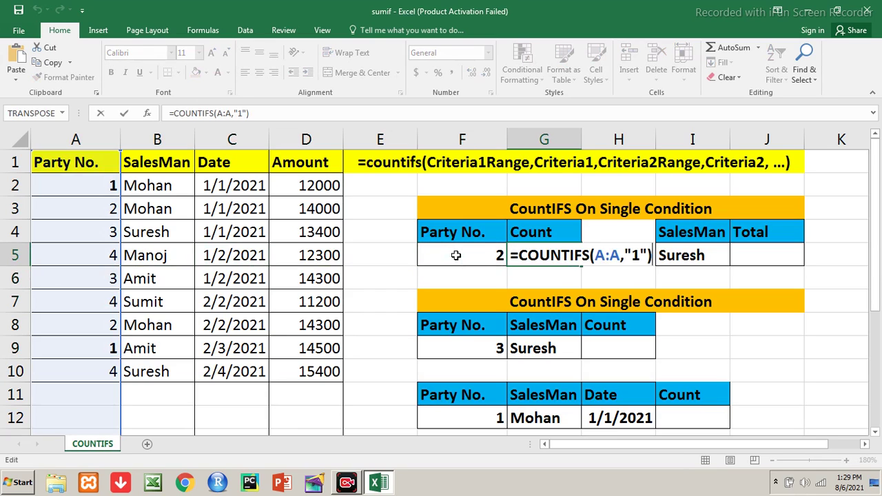
pyautogui.press('BackSpace')
pyautogui.press('BackSpace')
pyautogui.press('BackSpace')
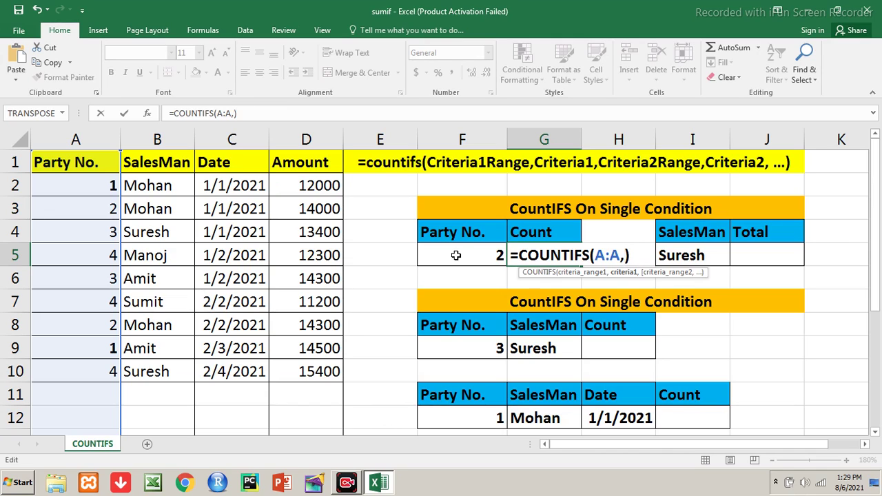
pyautogui.click(462, 255)
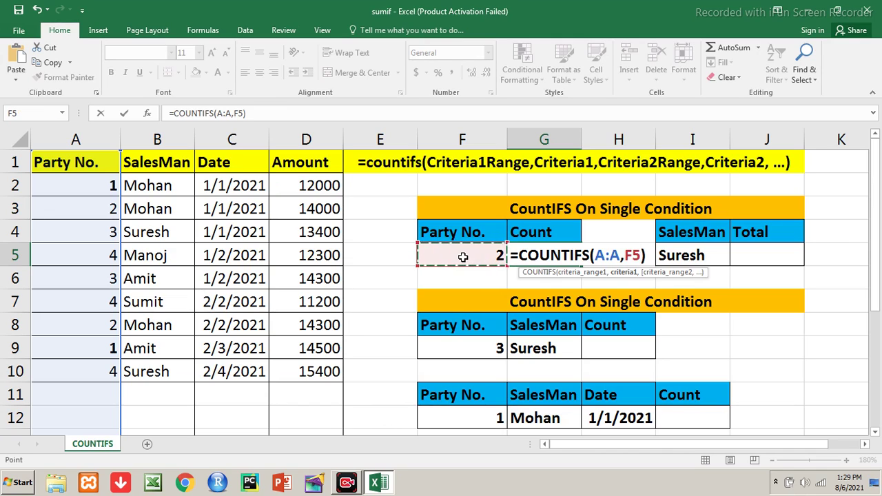
pyautogui.press('Return')
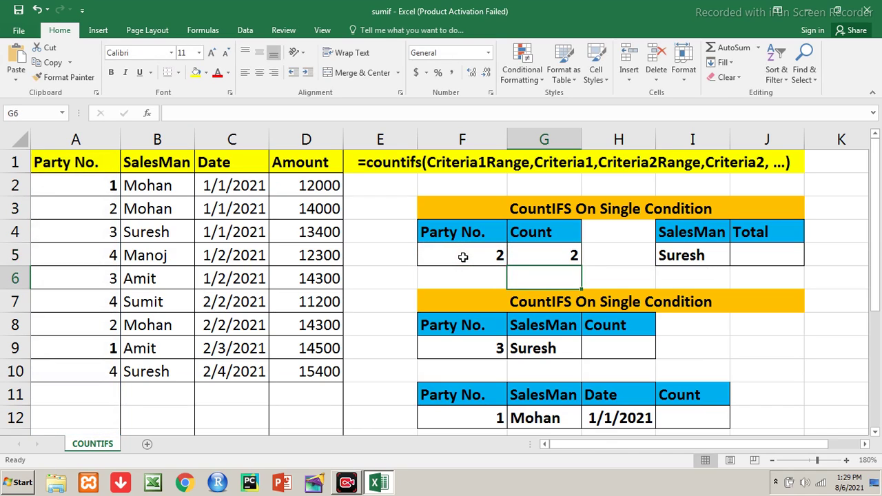
pyautogui.press('Up')
pyautogui.press('Left')
pyautogui.press('Right')
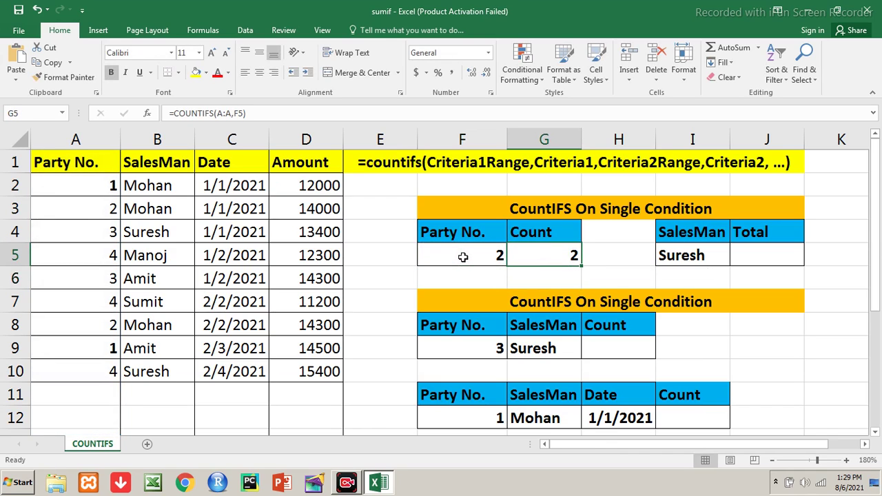
# Highlight the party 2 records in rows 3 and 8, then return toward F5.
pyautogui.press('Left')
pyautogui.press('Home')
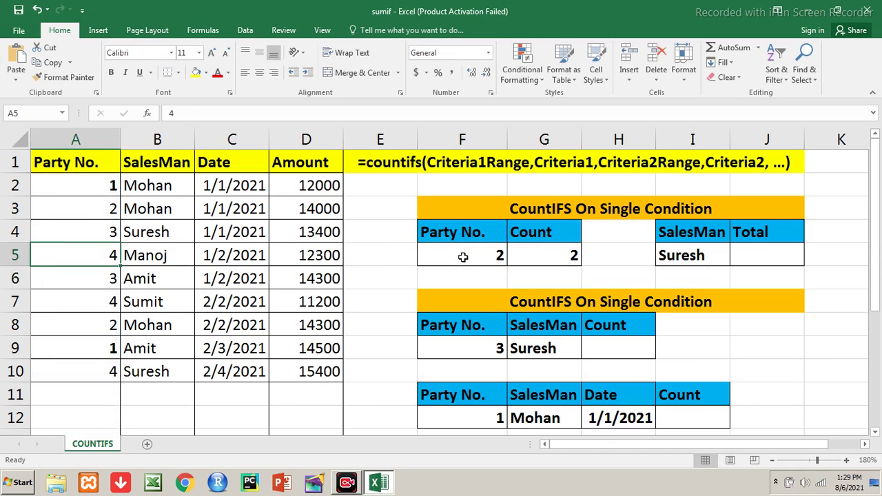
pyautogui.press('Up')
pyautogui.press('Up')
pyautogui.hotkey('shift', 'Right')
pyautogui.hotkey('shift', 'Right')
pyautogui.hotkey('shift', 'Right')
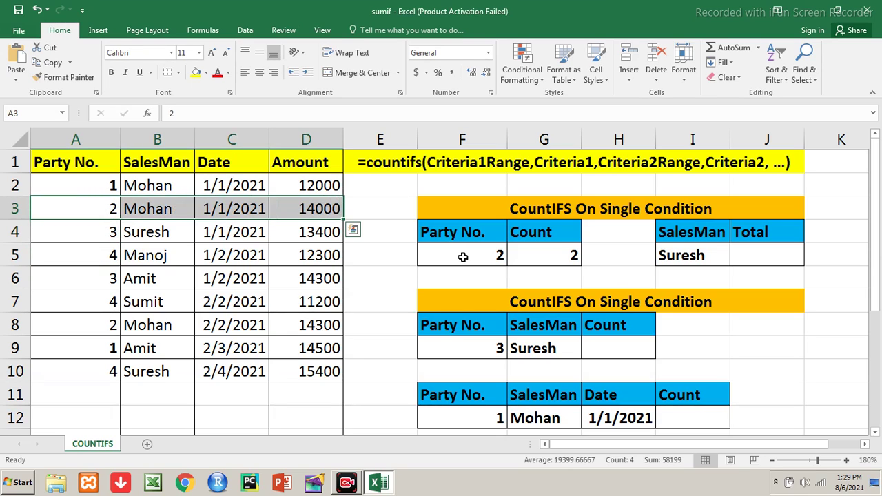
pyautogui.press('Down')
pyautogui.press('Down')
pyautogui.press('Down')
pyautogui.press('Down')
pyautogui.press('Down')
pyautogui.hotkey('shift', 'Right')
pyautogui.hotkey('shift', 'Right')
pyautogui.hotkey('shift', 'Right')
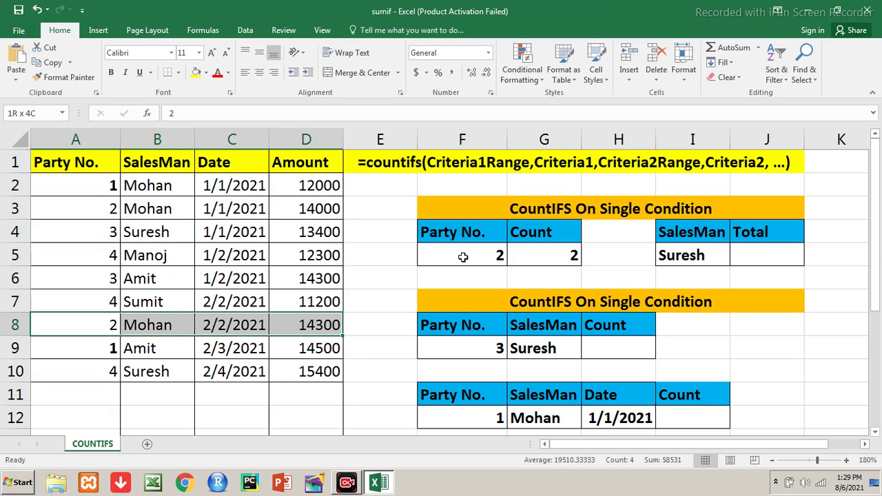
pyautogui.press('Right')
pyautogui.press('Right')
pyautogui.press('Right')
pyautogui.press('Up')
pyautogui.press('Up')
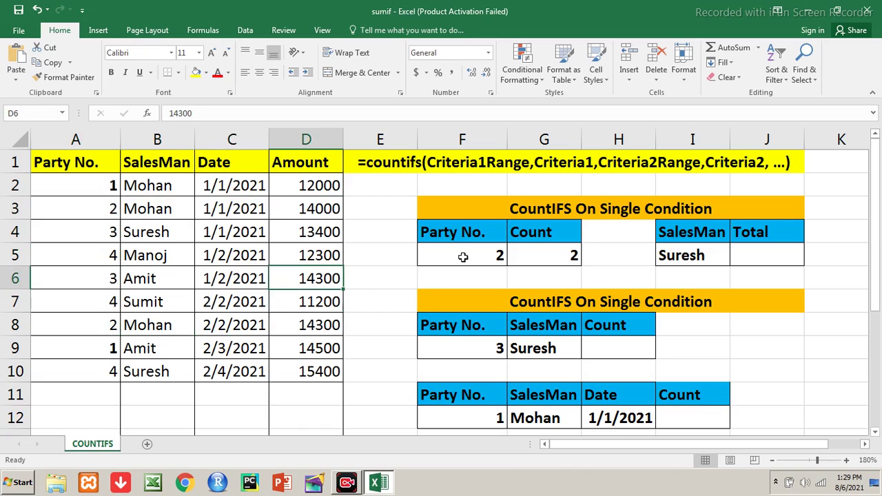
pyautogui.press('Right')
pyautogui.press('Up')
pyautogui.press('Right')
# Try Party No. criteria 6, 5, 4, 2 and 3 in F5 in turn.
pyautogui.write('6')
pyautogui.press('Return')
pyautogui.press('Up')
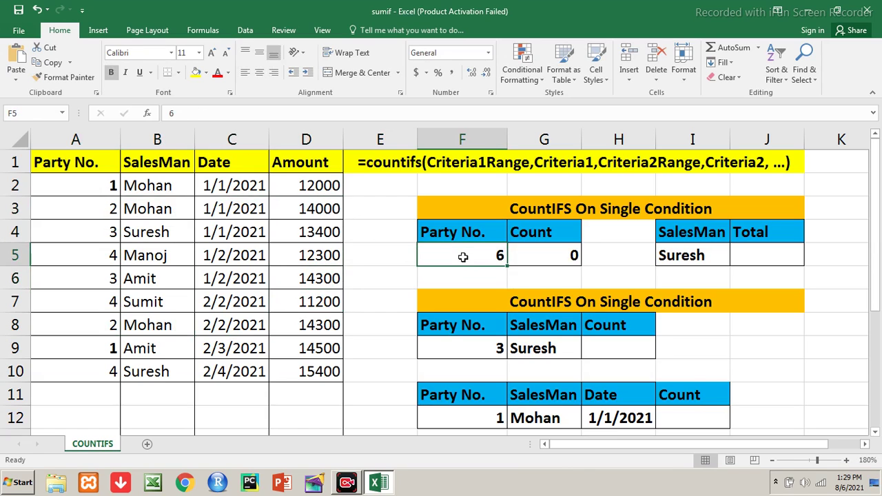
pyautogui.write('5')
pyautogui.press('Return')
pyautogui.press('Up')
pyautogui.write('4')
pyautogui.press('Return')
pyautogui.press('Up')
pyautogui.write('2')
pyautogui.press('Return')
pyautogui.press('Up')
pyautogui.write('3')
pyautogui.press('Return')
pyautogui.press('Up')
# Enter >=1 and then >=3 as the criterion, making G5 count 5.
pyautogui.write('>=1')
pyautogui.press('Return')
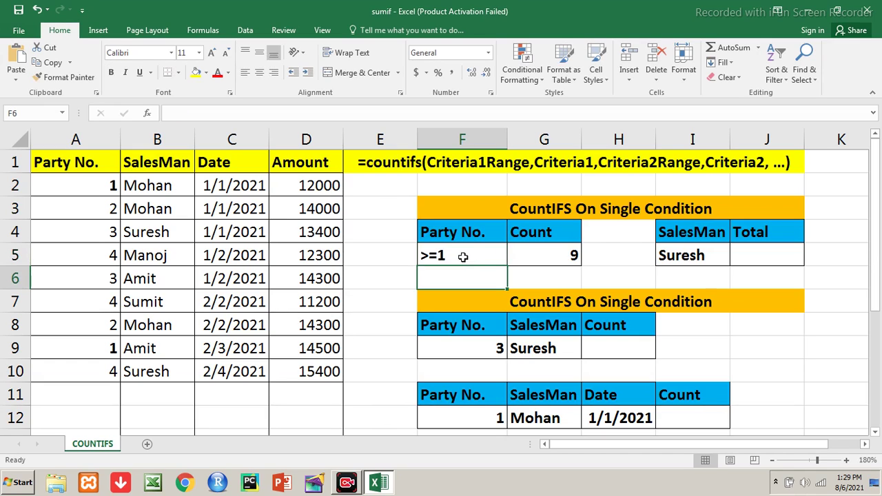
pyautogui.press('Up')
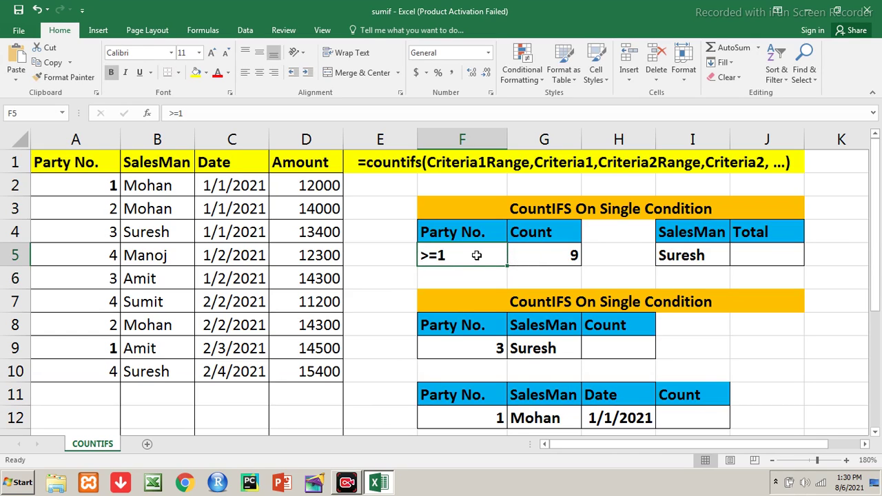
pyautogui.write('>')
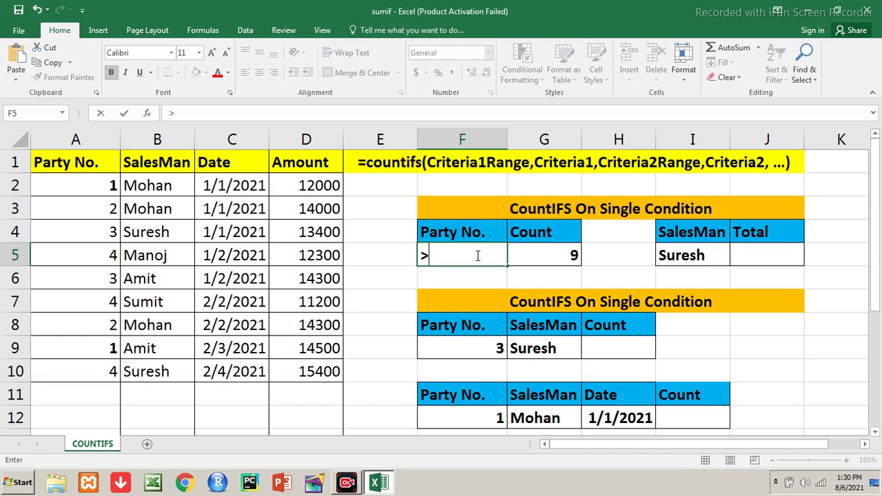
pyautogui.write('=3')
pyautogui.press('Return')
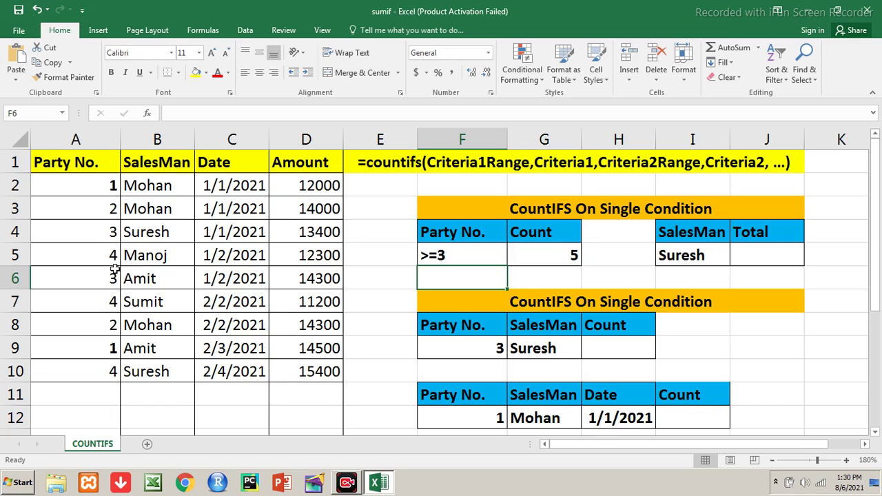
pyautogui.click(107, 346)
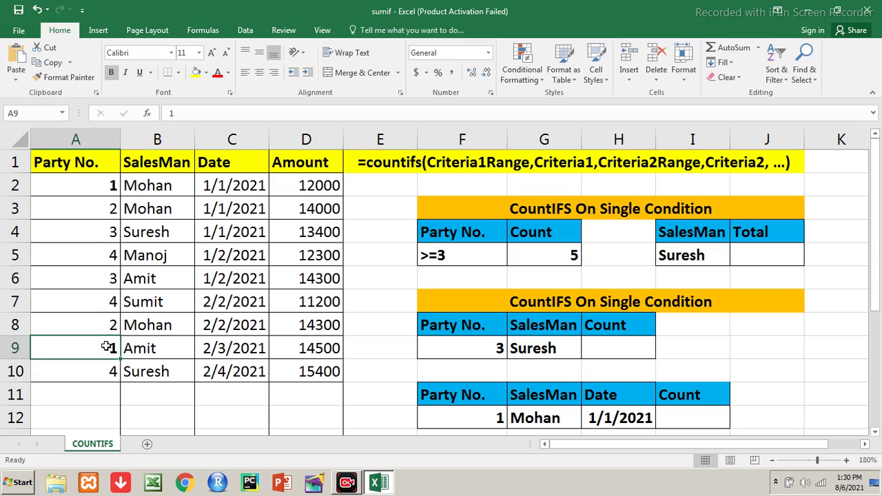
pyautogui.press('Up')
pyautogui.press('Up')
pyautogui.press('Up')
pyautogui.press('Up')
pyautogui.press('Up')
pyautogui.press('Up')
pyautogui.press('Up')
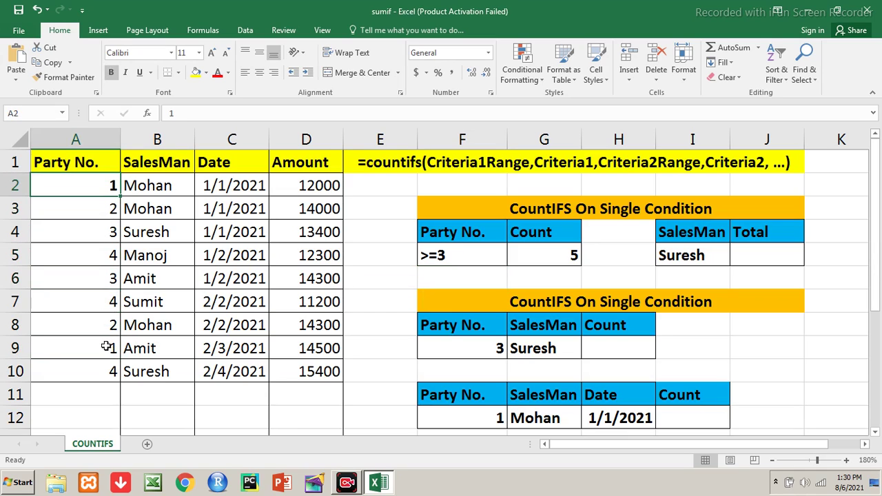
pyautogui.press('Down')
pyautogui.press('Down')
pyautogui.press('Down')
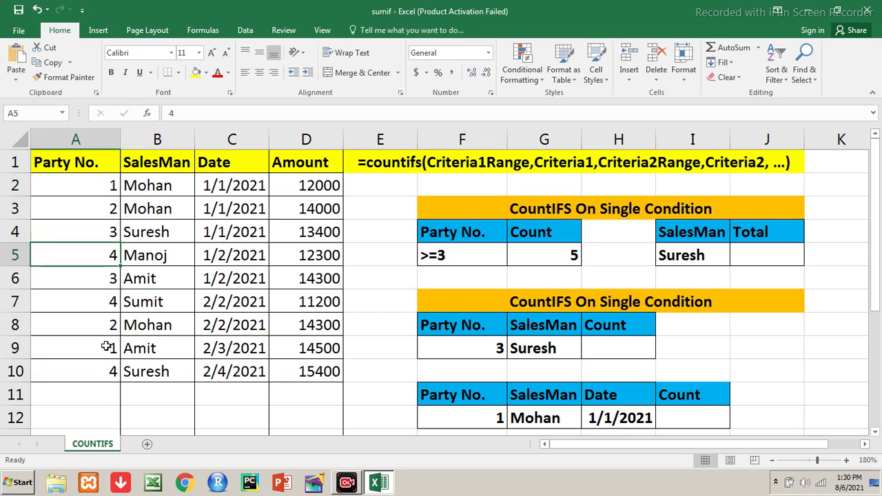
pyautogui.press('Right')
pyautogui.press('Right')
pyautogui.press('Right')
pyautogui.press('Right')
pyautogui.press('Right')
pyautogui.press('Right')
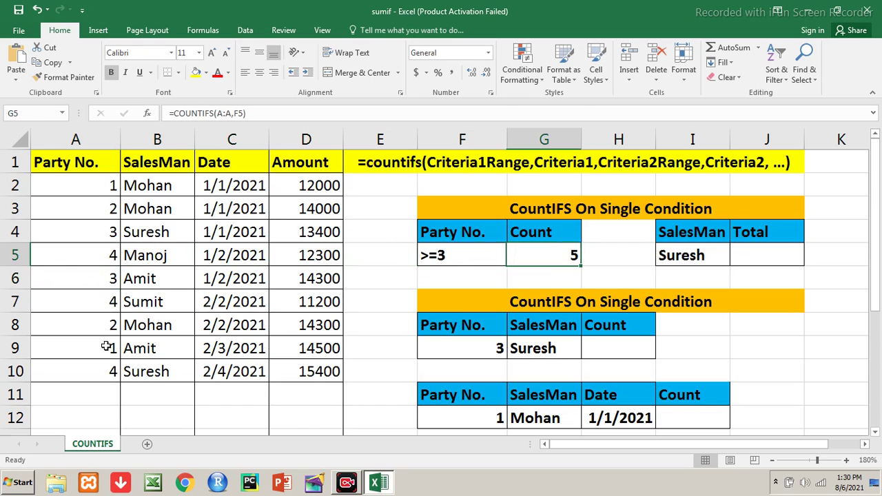
pyautogui.press('F2')
pyautogui.press('Left')
pyautogui.press('Left')
pyautogui.press('Left')
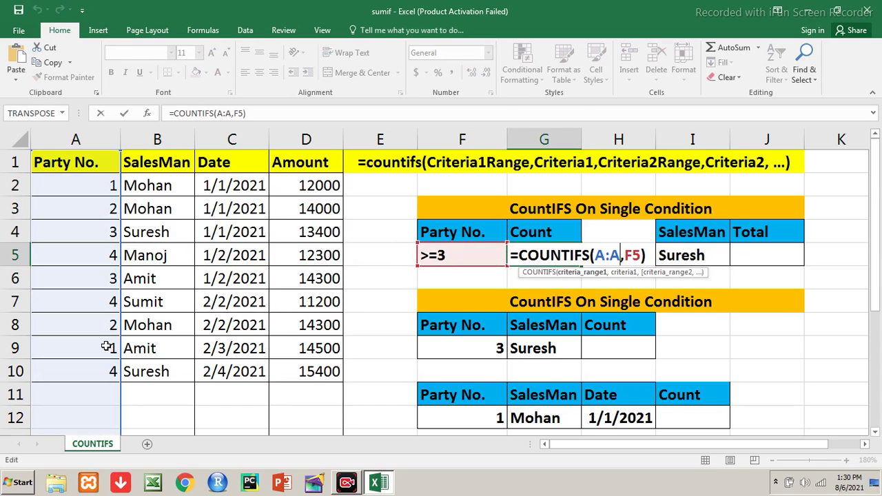
pyautogui.hotkey('shift', 'Left')
pyautogui.hotkey('shift', 'Left')
pyautogui.hotkey('shift', 'Left')
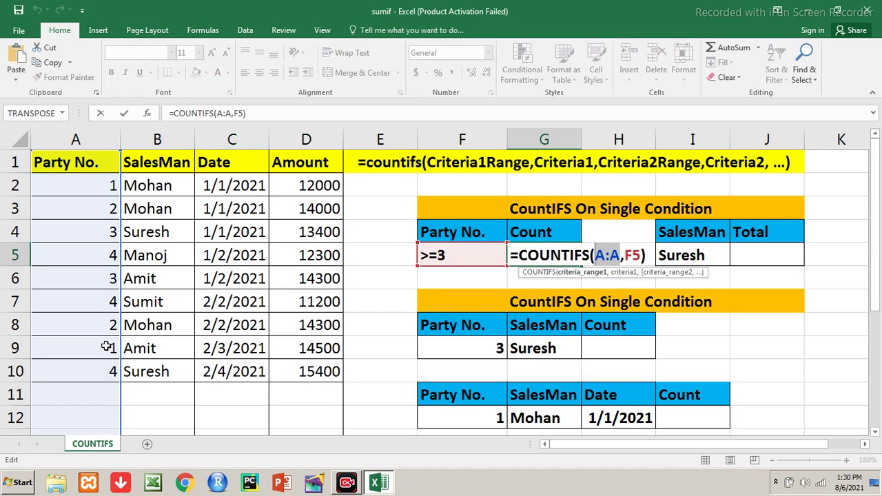
pyautogui.press('Return')
pyautogui.press('Left')
pyautogui.press('Left')
pyautogui.press('Left')
pyautogui.press('Left')
pyautogui.press('Left')
pyautogui.press('Down')
pyautogui.press('Down')
pyautogui.press('Down')
pyautogui.press('Down')
pyautogui.press('Left')
pyautogui.press('Down')
# Add row 11 with party 2, Suresh, 02/05/2021 and 12300.
pyautogui.write('2')
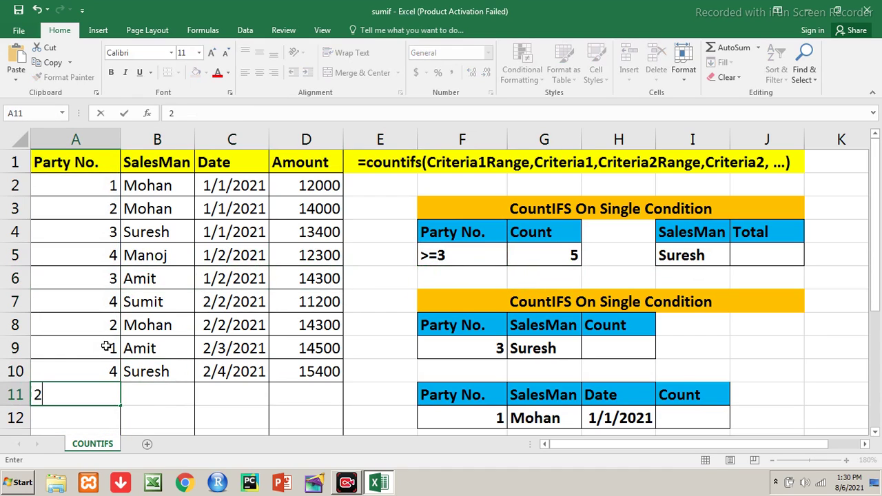
pyautogui.press('Tab')
pyautogui.write('Suresh')
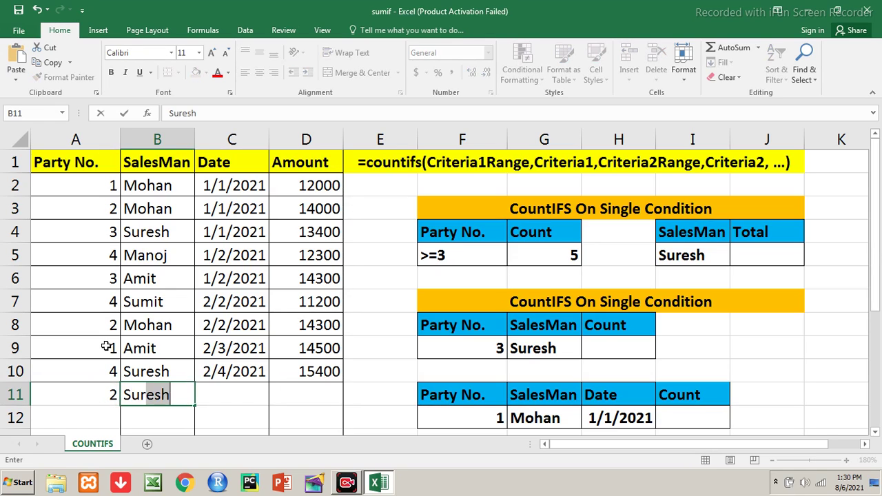
pyautogui.press('Tab')
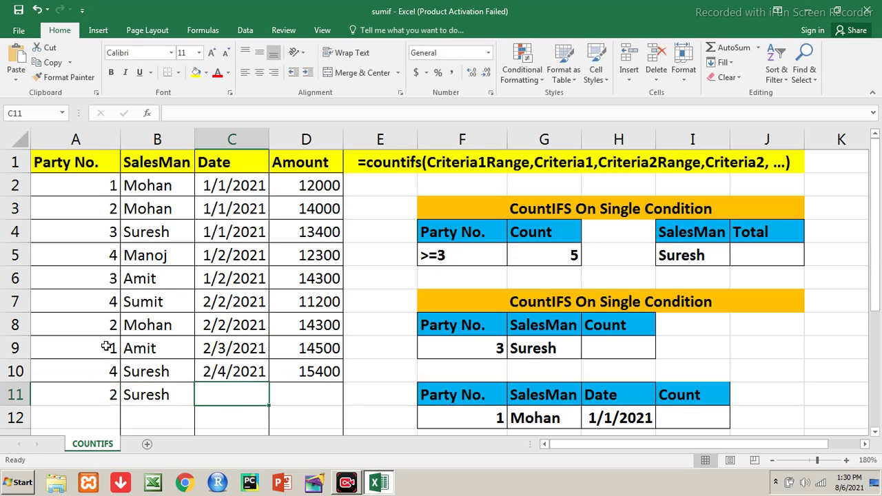
pyautogui.write('02/05/')
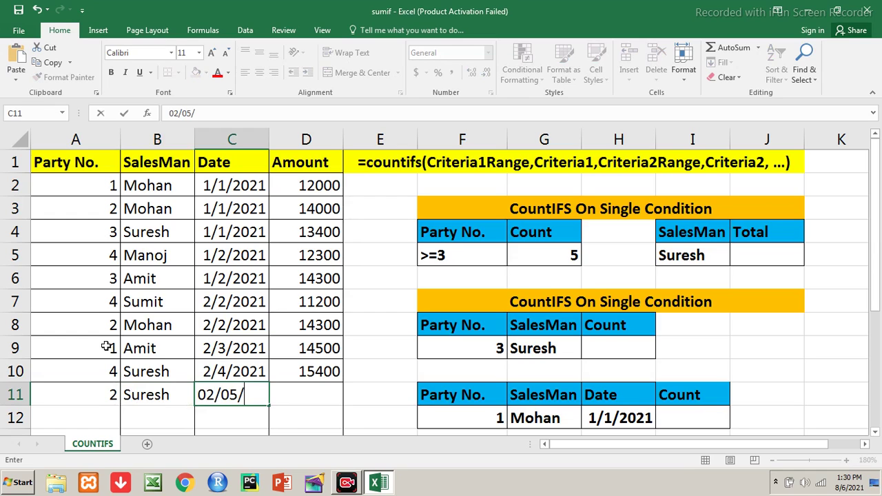
pyautogui.write('2021')
pyautogui.press('Tab')
pyautogui.write('1')
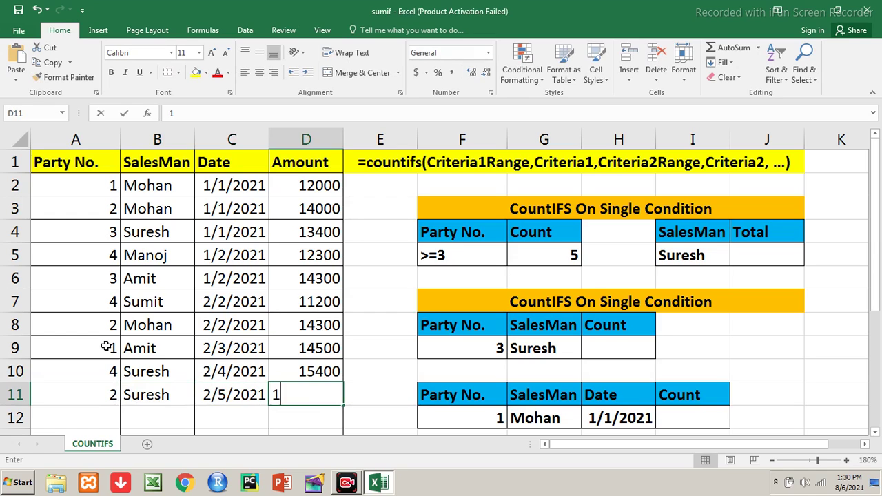
pyautogui.write('2300')
pyautogui.press('Return')
# Set the F5 criterion to 2, which now counts 3, and check the new row 11.
pyautogui.press('Up')
pyautogui.press('Up')
pyautogui.press('Up')
pyautogui.press('Up')
pyautogui.press('Up')
pyautogui.press('Up')
pyautogui.press('Up')
pyautogui.press('Right')
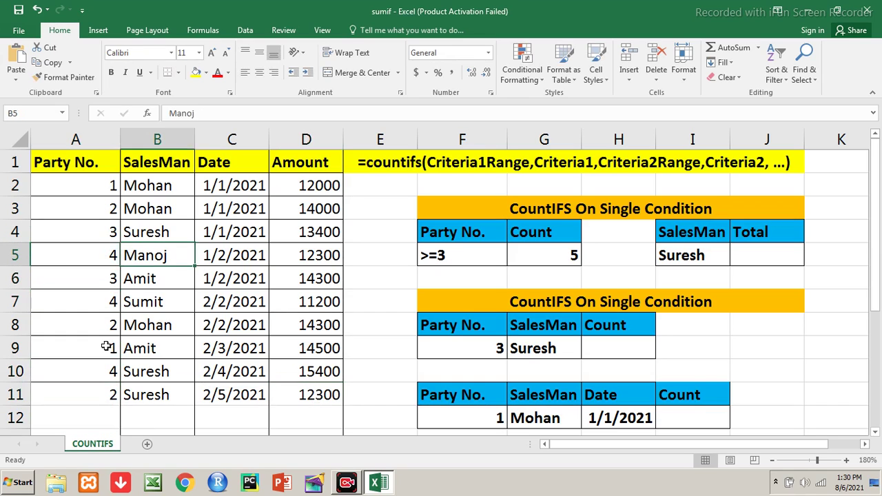
pyautogui.press('Right')
pyautogui.press('Right')
pyautogui.press('Right')
pyautogui.write('2')
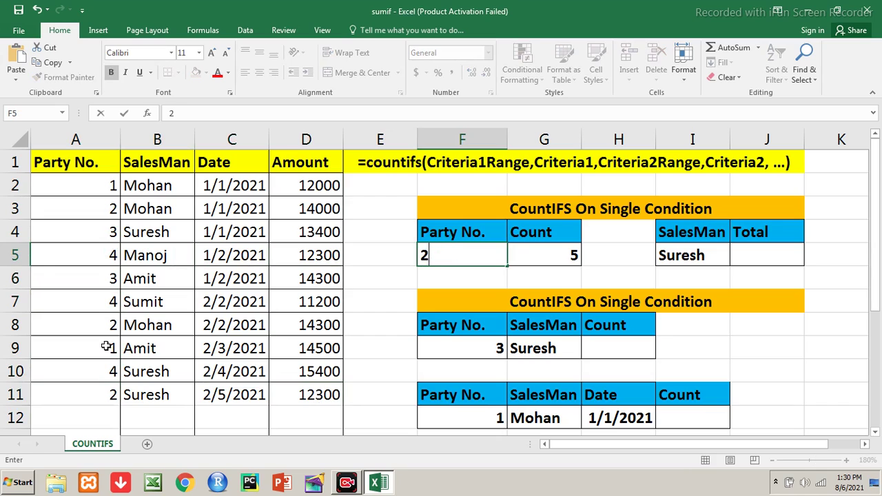
pyautogui.press('Return')
pyautogui.press('Up')
pyautogui.press('Right')
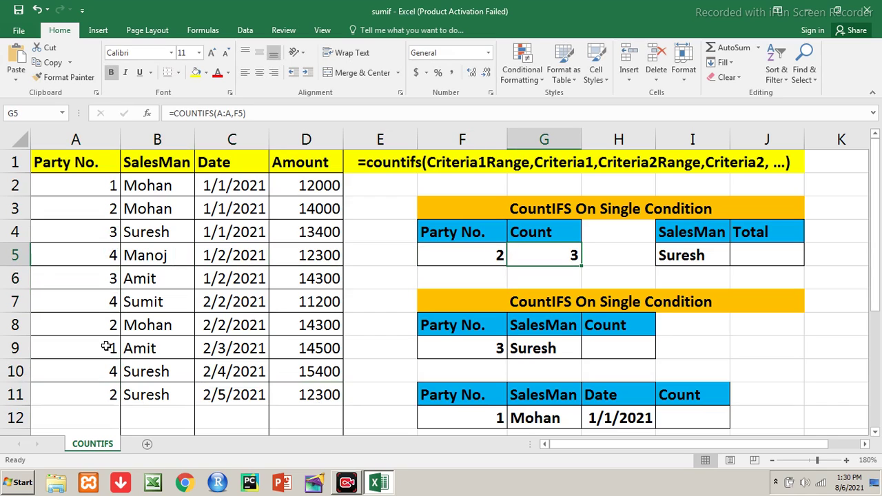
pyautogui.press('Left')
pyautogui.press('Left')
pyautogui.press('Left')
pyautogui.press('Left')
pyautogui.press('Left')
pyautogui.press('Left')
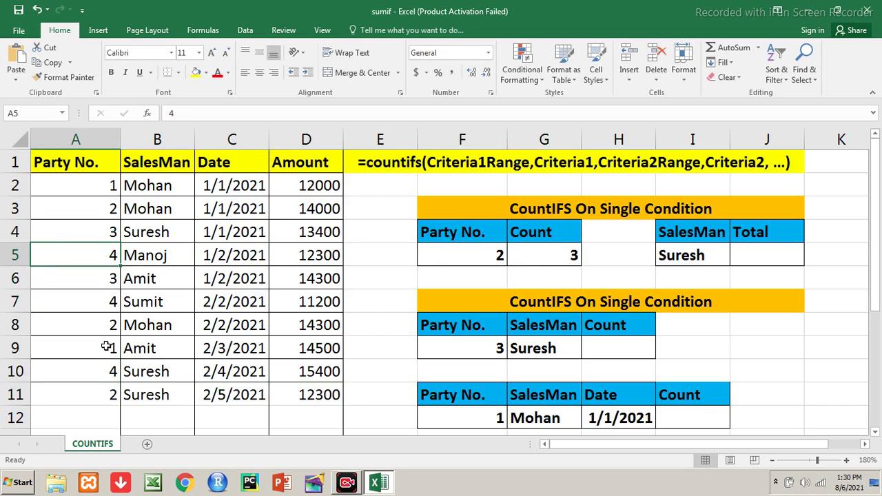
pyautogui.press('Down')
pyautogui.press('Down')
pyautogui.press('Down')
pyautogui.press('Down')
pyautogui.press('Down')
pyautogui.press('Down')
pyautogui.hotkey('shift', 'Right')
pyautogui.hotkey('shift', 'Right')
pyautogui.hotkey('shift', 'Right')
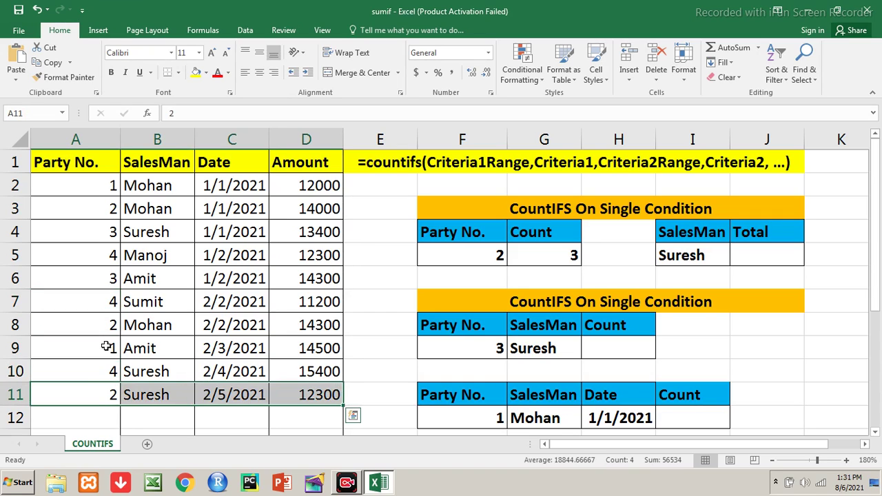
pyautogui.press('Down')
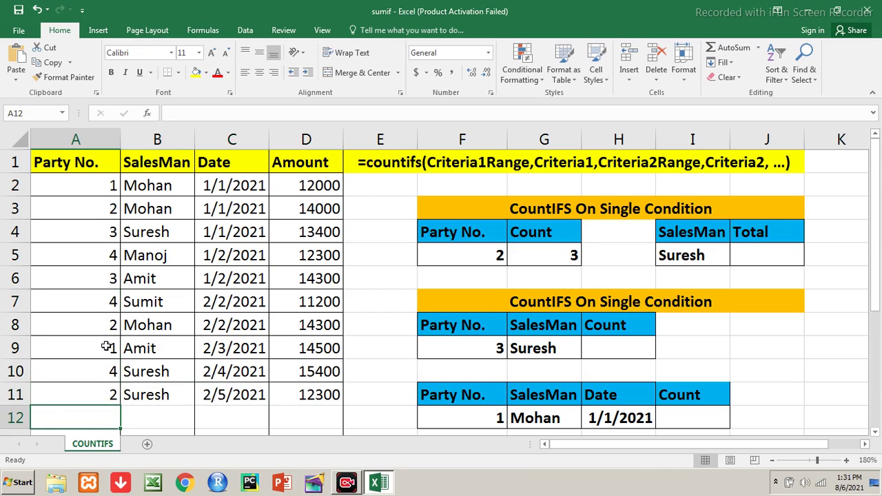
# Add row 12 with party 2, Mukesh, 02/05/2021 and 13400.
pyautogui.write('2')
pyautogui.press('Tab')
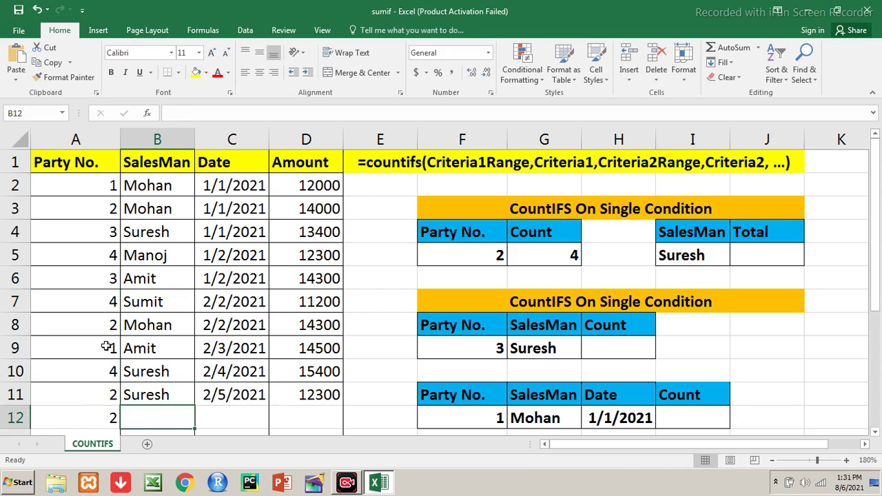
pyautogui.write('Mukesh')
pyautogui.press('Tab')
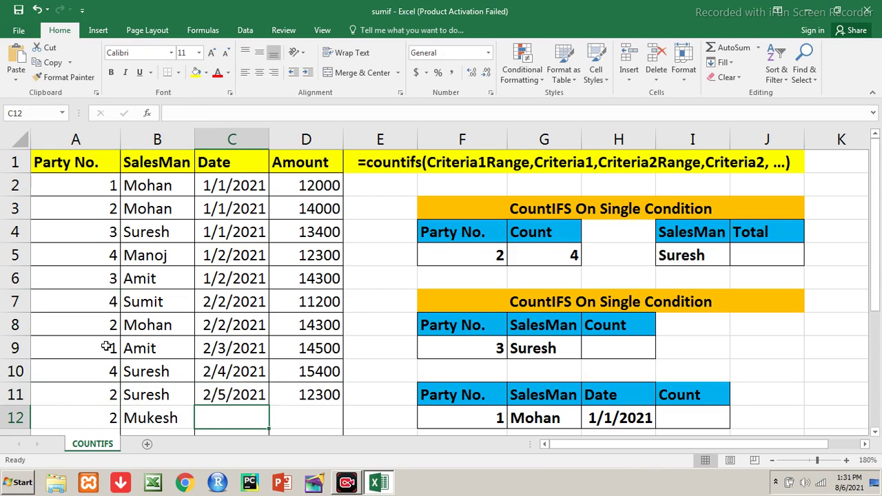
pyautogui.write('02/05/2021')
pyautogui.press('Tab')
pyautogui.write('13400')
pyautogui.press('Return')
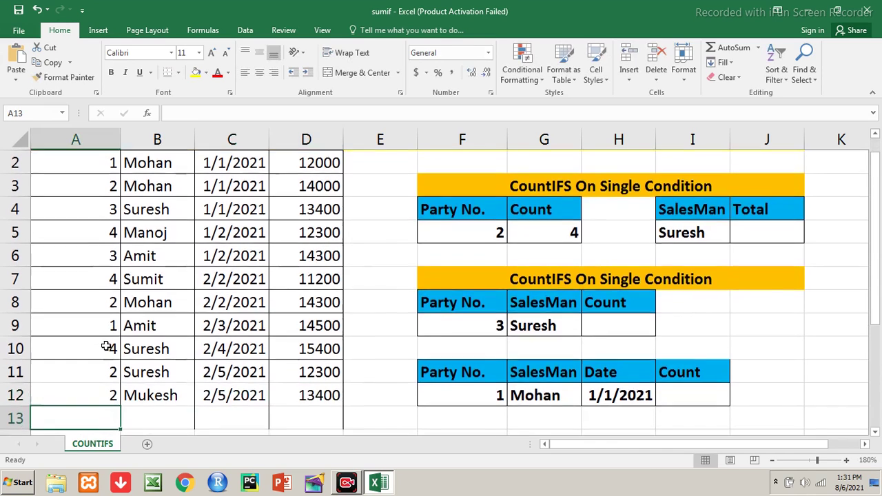
# Check that the party 2 count in G5 has risen to 4.
pyautogui.press('Up')
pyautogui.press('Up')
pyautogui.press('Up')
pyautogui.press('Up')
pyautogui.press('Up')
pyautogui.press('Up')
pyautogui.press('Up')
pyautogui.press('Up')
pyautogui.press('Right')
pyautogui.press('Right')
pyautogui.press('Right')
pyautogui.press('Right')
pyautogui.press('Right')
pyautogui.press('Right')
pyautogui.press('Up')
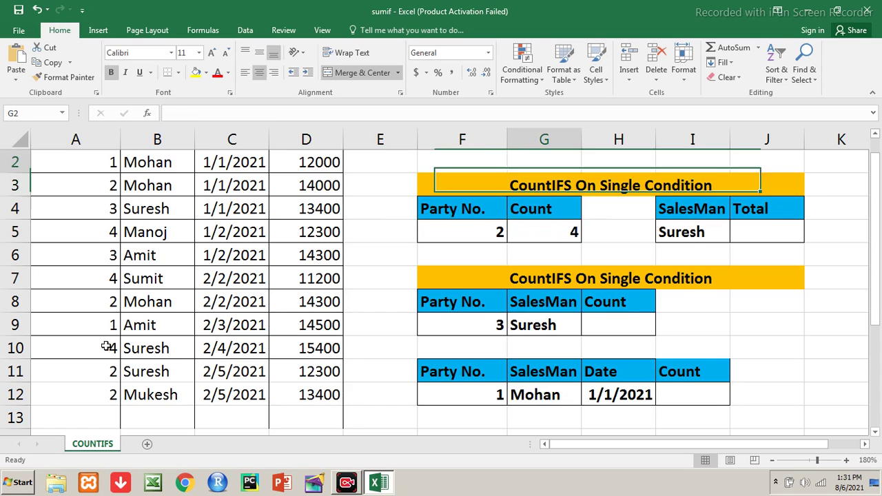
pyautogui.press('Up')
pyautogui.press('Up')
pyautogui.press('Up')
pyautogui.press('Down')
pyautogui.press('Down')
pyautogui.press('Down')
pyautogui.press('Down')
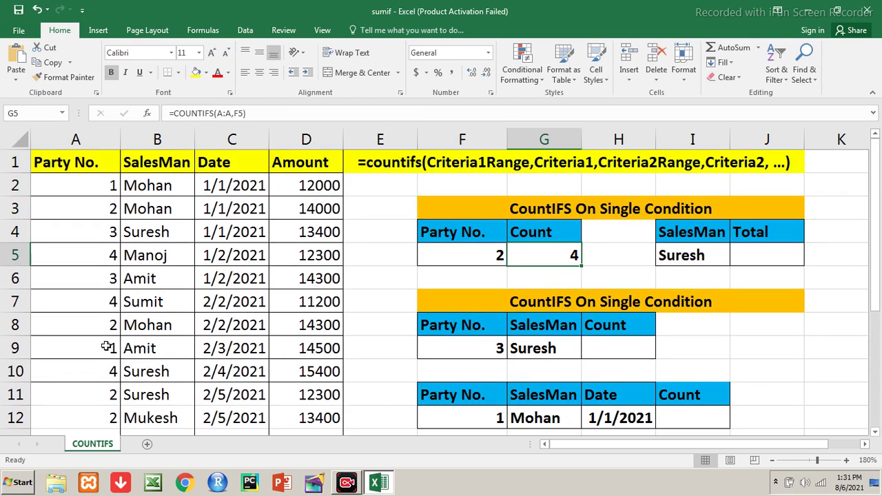
pyautogui.hotkey('shift', 'Left')
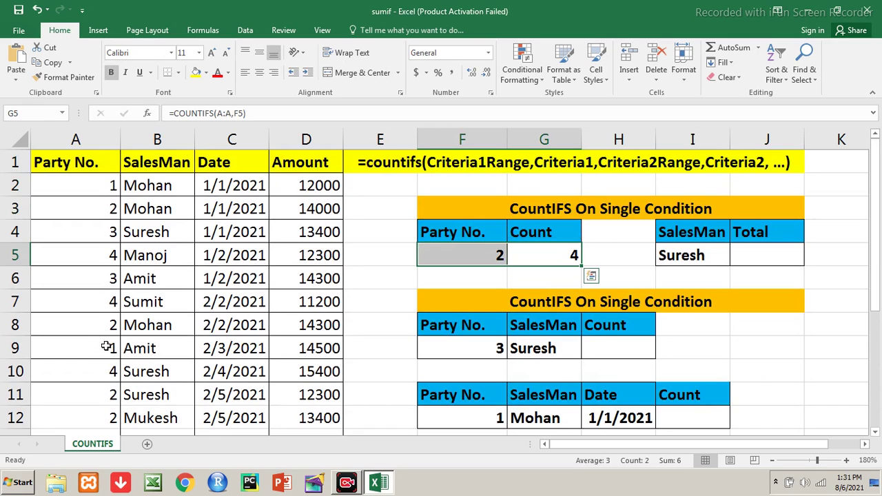
pyautogui.press('Right')
pyautogui.press('Right')
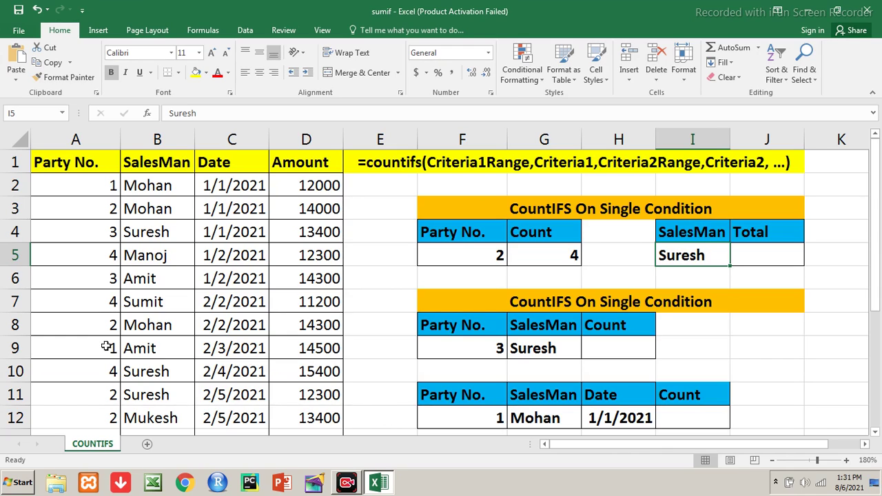
# Enter =countifs(B:B,I5) in J5 to count Suresh's sales rows, giving 3.
pyautogui.press('Right')
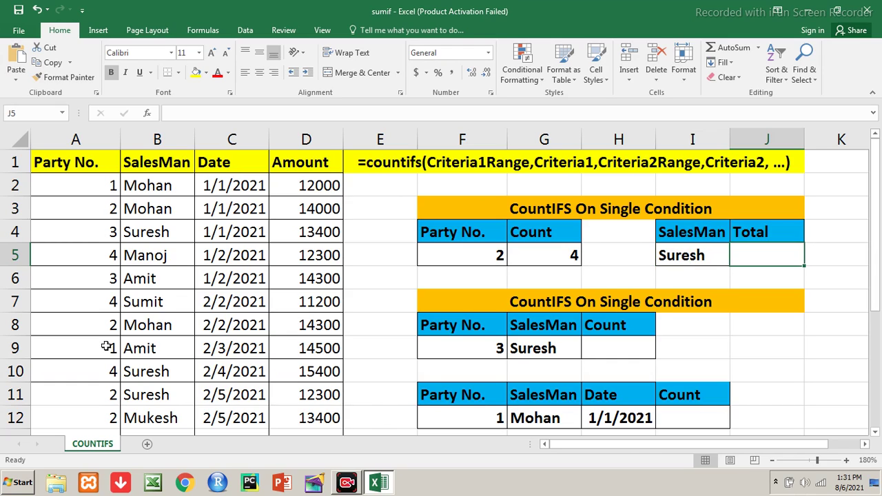
pyautogui.write('=coun')
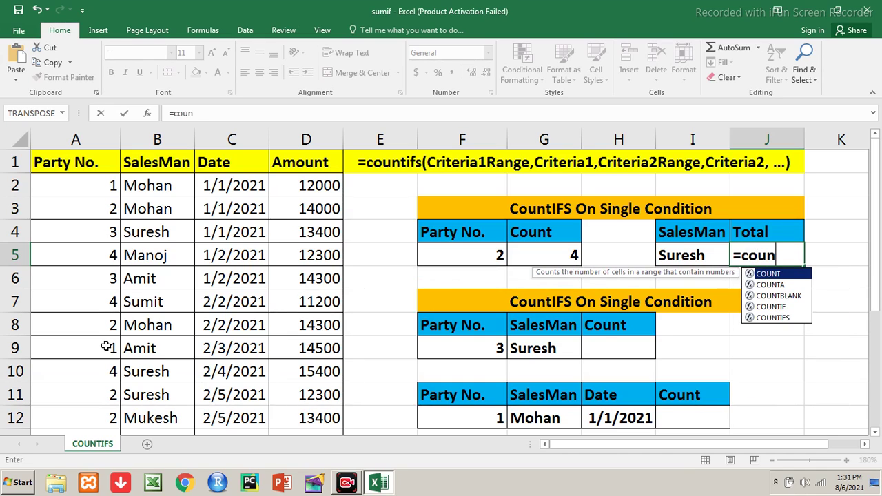
pyautogui.write('tifs(')
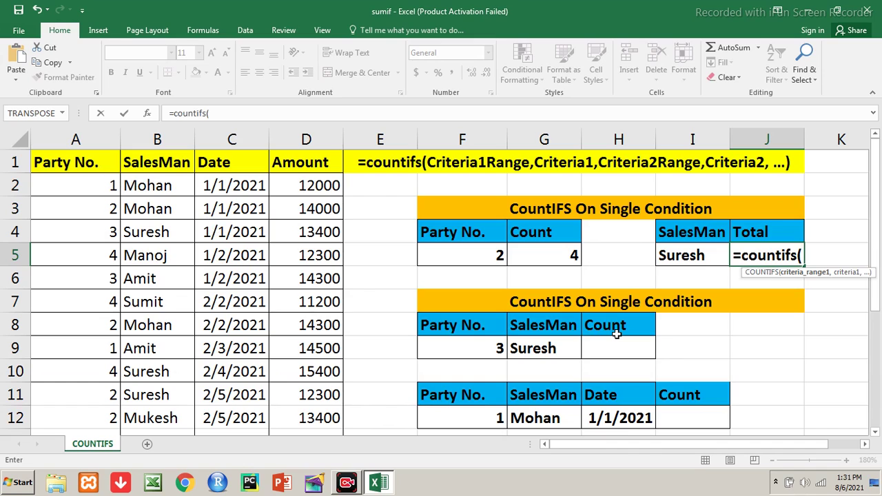
pyautogui.write('b:b,')
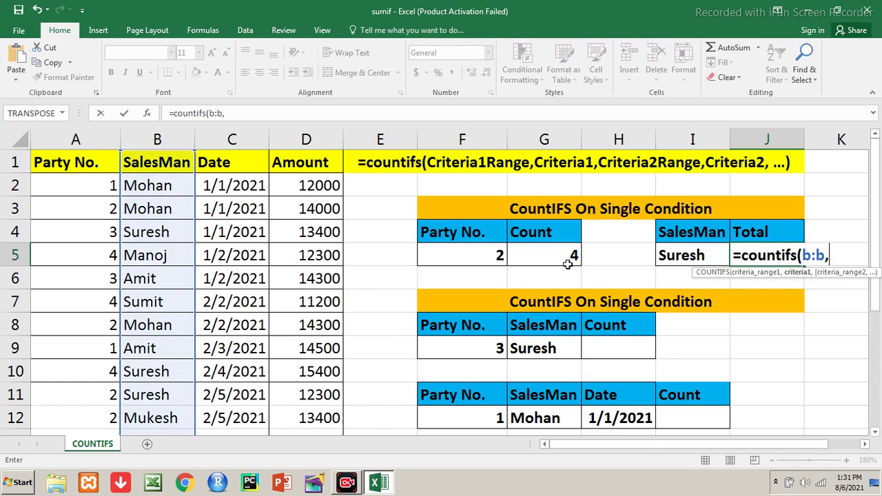
pyautogui.click(694, 258)
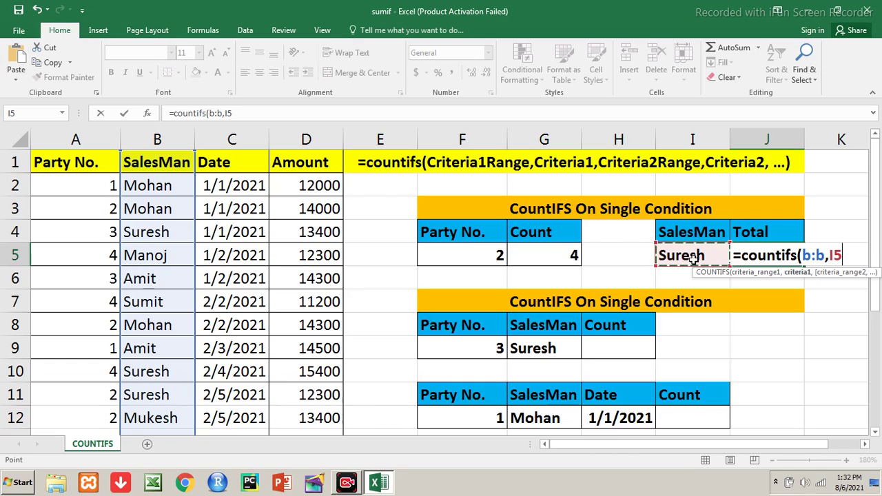
pyautogui.write(')')
pyautogui.press('Return')
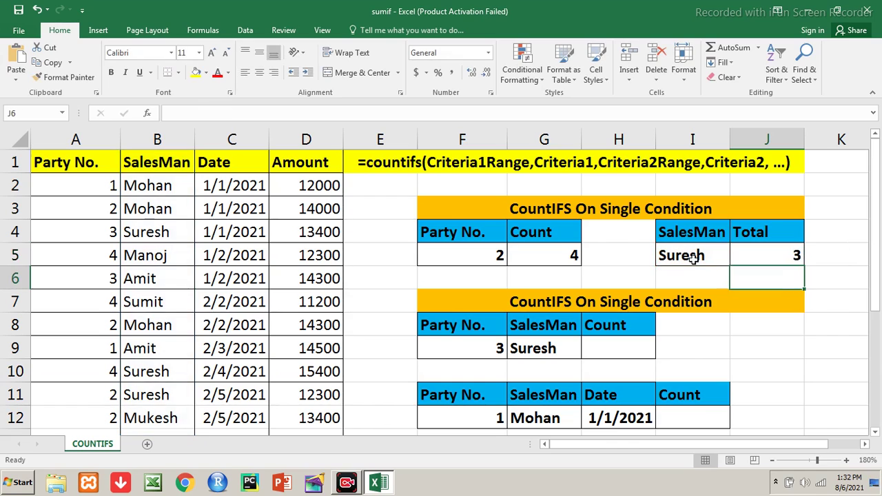
# Bold the existing Suresh entries in B4, B10 and B11.
pyautogui.press('Up')
pyautogui.press('Left')
pyautogui.press('Left')
pyautogui.press('Left')
pyautogui.press('Left')
pyautogui.press('Left')
pyautogui.press('Up')
pyautogui.hotkey('ctrl', 'b')
pyautogui.press('Down')
pyautogui.press('Down')
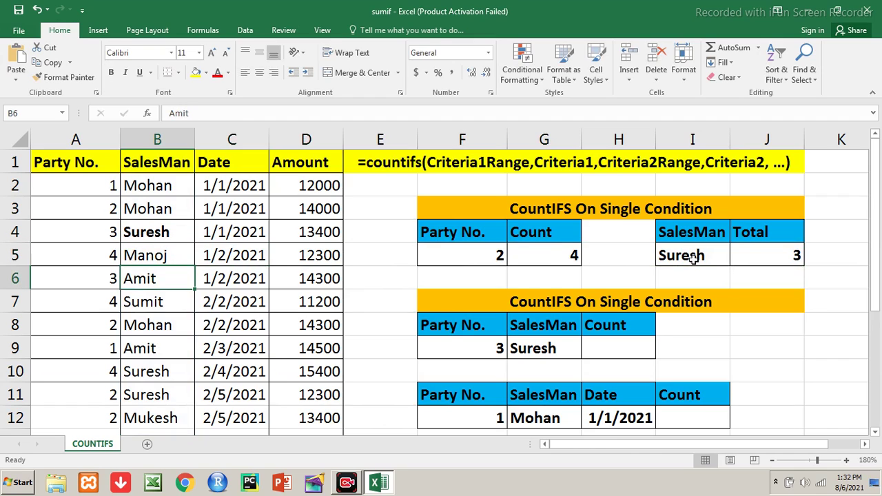
pyautogui.press('Down')
pyautogui.press('Down')
pyautogui.press('Down')
pyautogui.press('Down')
pyautogui.hotkey('ctrl', 'b')
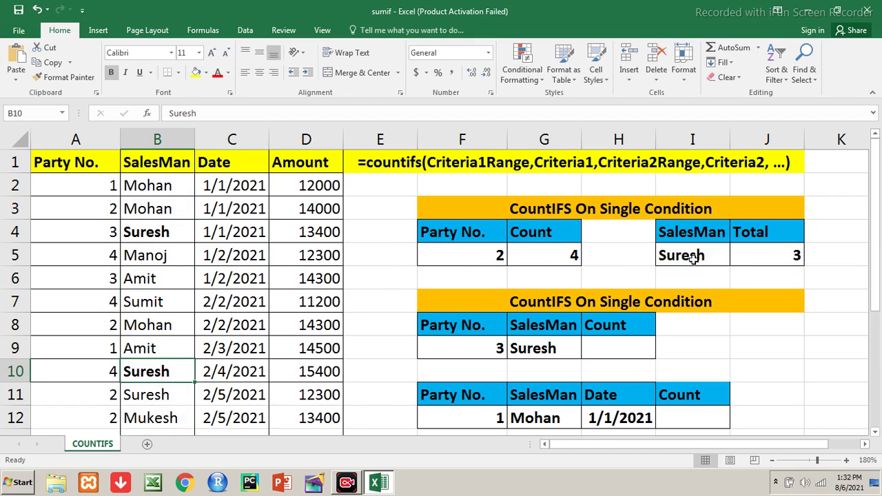
pyautogui.press('Down')
pyautogui.hotkey('ctrl', 'b')
pyautogui.press('Down')
pyautogui.press('Down')
pyautogui.press('Down')
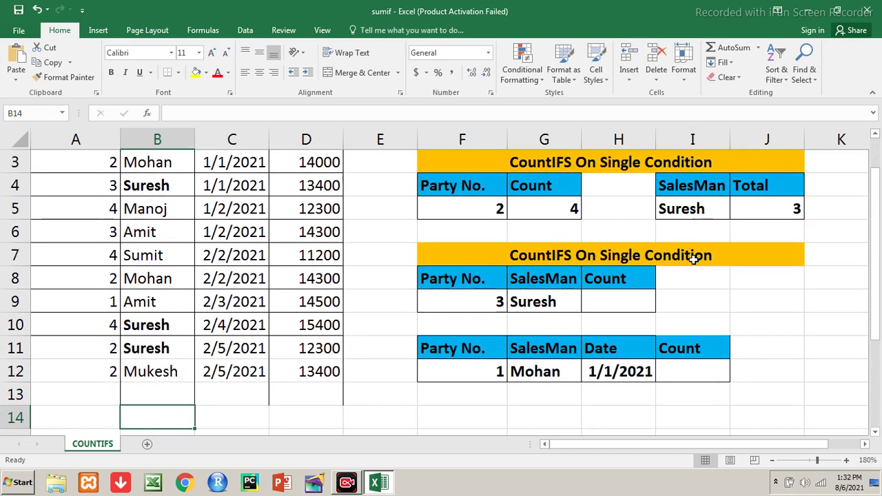
# Start row 13 with party number 6 and a bolded salesman Suresh.
pyautogui.press('Up')
pyautogui.press('Left')
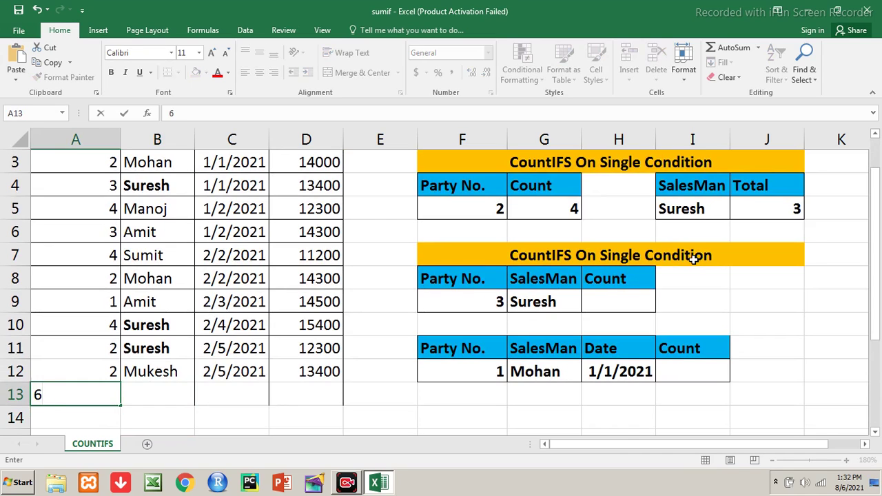
pyautogui.press('Tab')
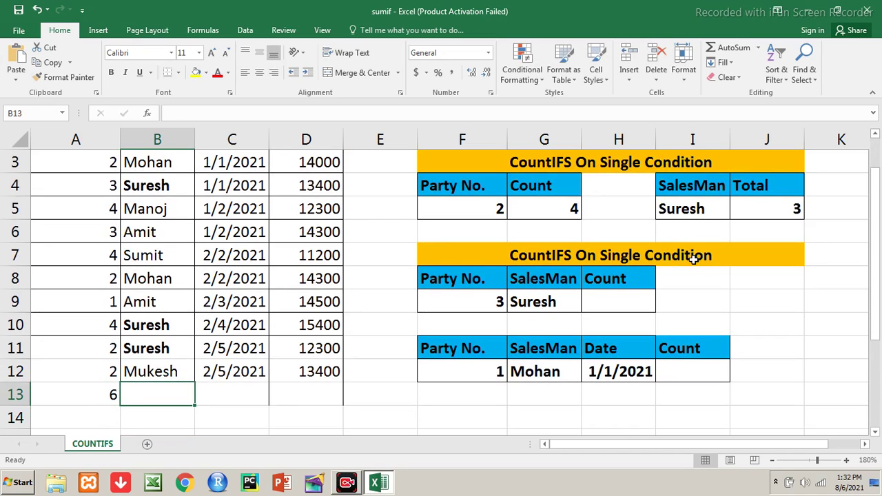
pyautogui.write('Suresh')
pyautogui.press('Return')
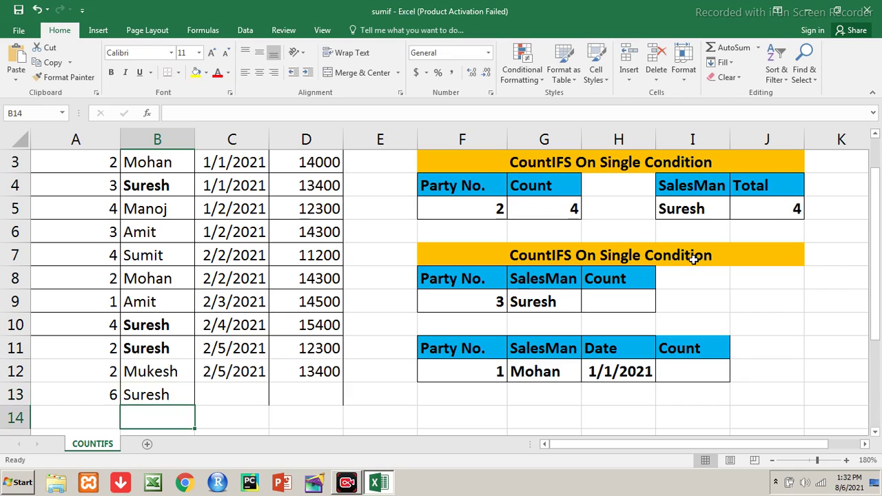
pyautogui.press('Up')
pyautogui.hotkey('ctrl', 'b')
# Enter date 02/06/2021 and amount 15000 in row 13, bringing Suresh's total to 4.
pyautogui.press('Tab')
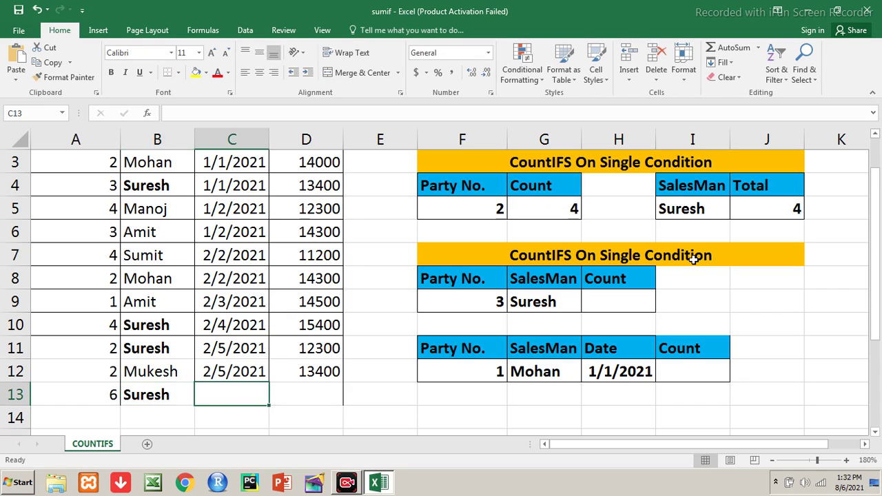
pyautogui.write('02/096./')
pyautogui.press('BackSpace')
pyautogui.press('BackSpace')
pyautogui.press('BackSpace')
pyautogui.press('BackSpace')
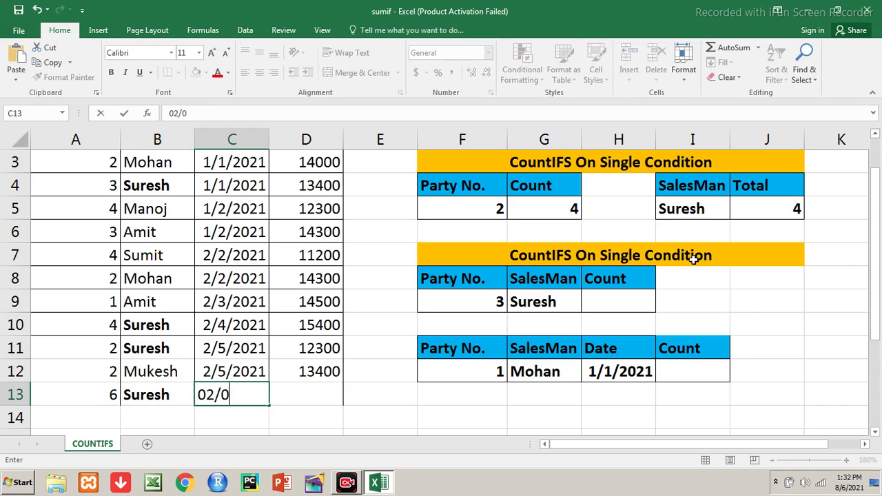
pyautogui.write('6/2021')
pyautogui.press('Tab')
pyautogui.write('15000')
pyautogui.press('Return')
pyautogui.press('Up')
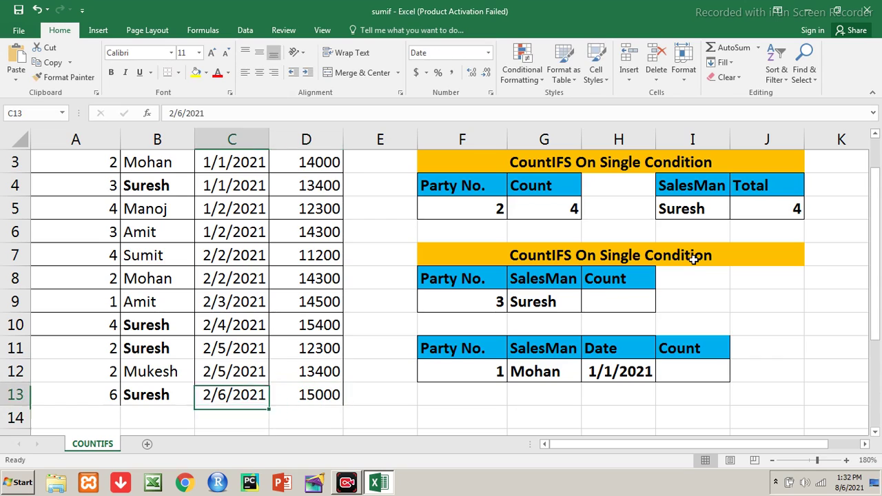
pyautogui.press('Up')
pyautogui.press('Up')
pyautogui.press('Up')
pyautogui.press('Up')
pyautogui.press('Up')
pyautogui.press('Up')
pyautogui.press('Up')
pyautogui.press('Up')
pyautogui.press('Right')
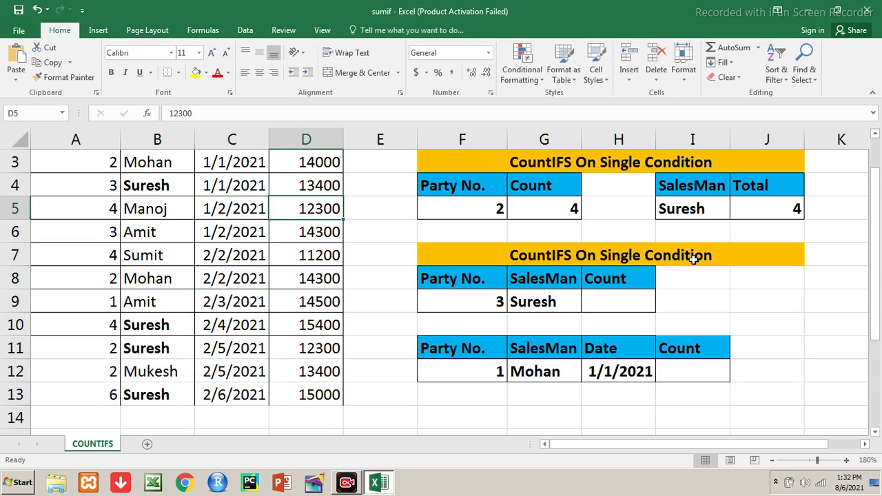
pyautogui.press('Right')
pyautogui.press('Right')
pyautogui.press('Right')
pyautogui.press('Right')
# Check the new row 13 entry, then try Amit and Sumit as the salesman criterion in I5.
pyautogui.press('Left')
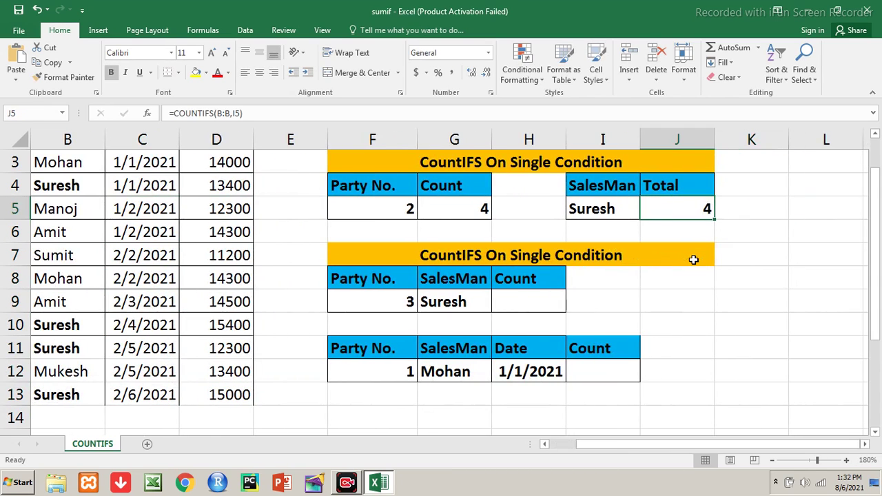
pyautogui.press('Left')
pyautogui.press('Left')
pyautogui.press('Left')
pyautogui.press('Left')
pyautogui.press('Left')
pyautogui.press('Home')
pyautogui.press('Up')
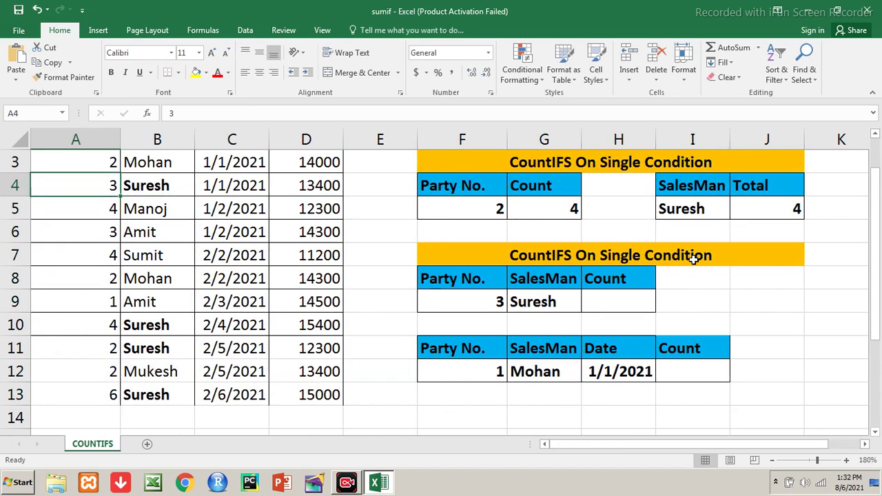
pyautogui.press('Up')
pyautogui.press('Up')
pyautogui.press('Up')
pyautogui.press('Down')
pyautogui.press('Down')
pyautogui.press('Down')
pyautogui.press('Right')
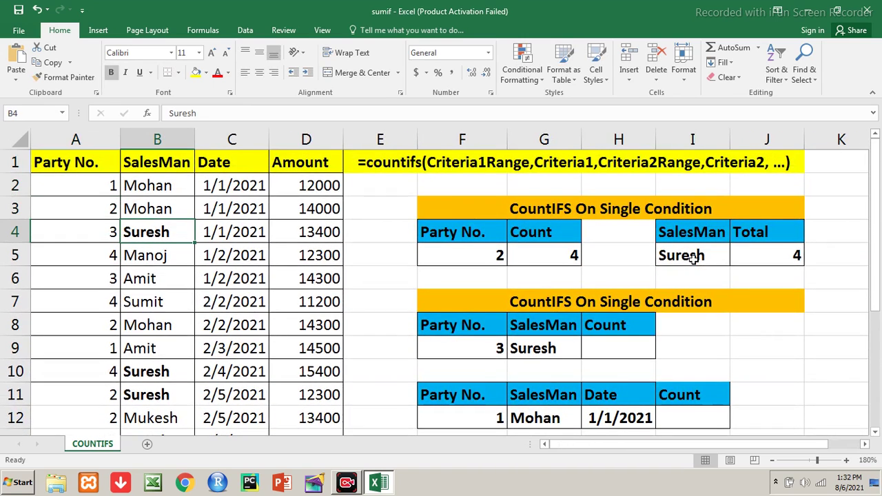
pyautogui.press('Down')
pyautogui.press('Down')
pyautogui.press('Down')
pyautogui.press('Down')
pyautogui.press('Down')
pyautogui.press('Down')
pyautogui.press('Down')
pyautogui.press('Down')
pyautogui.press('Down')
pyautogui.press('Down')
pyautogui.press('Up')
pyautogui.press('Up')
pyautogui.press('Up')
pyautogui.press('Up')
pyautogui.press('Up')
pyautogui.press('Up')
pyautogui.press('Up')
pyautogui.press('Up')
pyautogui.press('Up')
pyautogui.press('Up')
pyautogui.press('Right')
pyautogui.press('Right')
pyautogui.press('Right')
pyautogui.press('Right')
pyautogui.press('Right')
pyautogui.press('Right')
pyautogui.press('Right')
pyautogui.write('Amit')
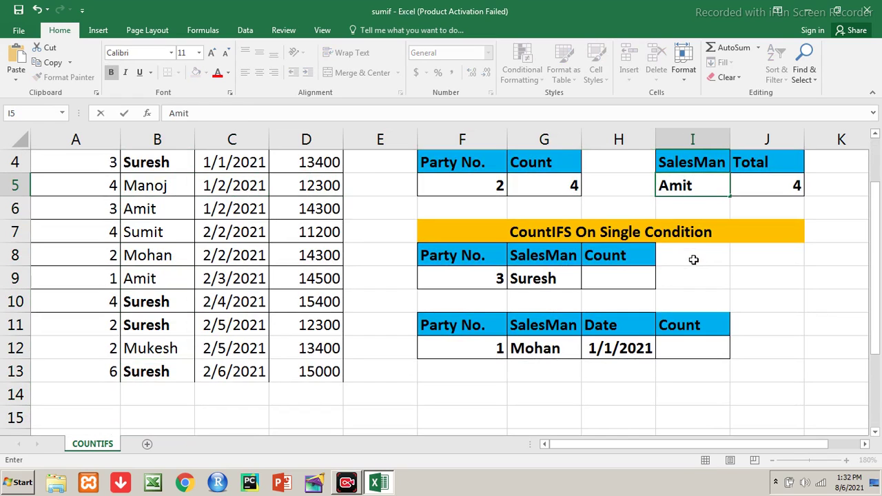
pyautogui.press('Return')
pyautogui.press('Up')
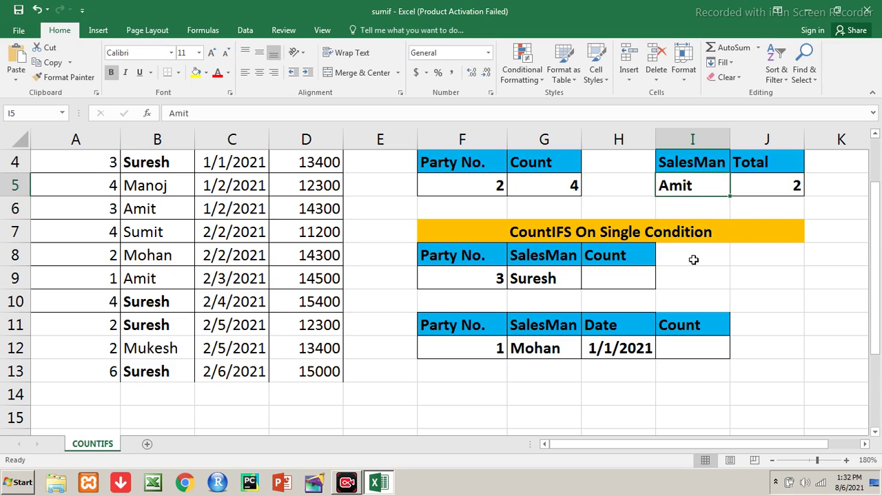
pyautogui.write('Sumit')
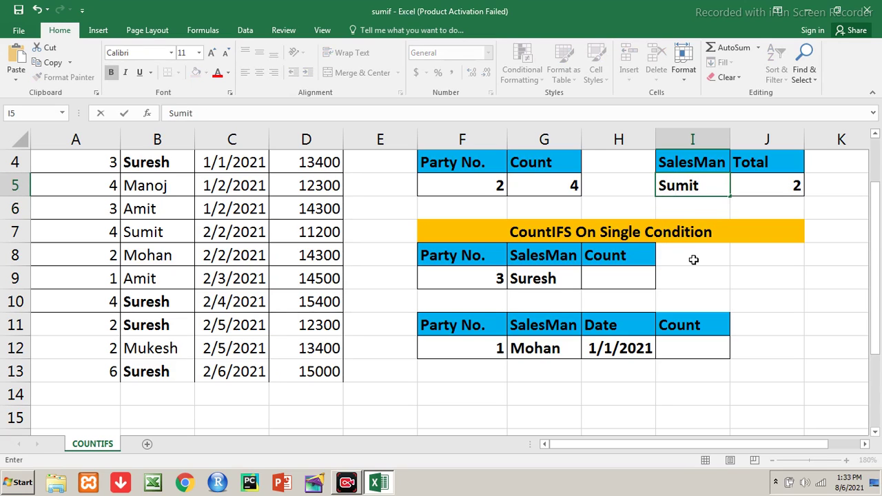
pyautogui.press('Return')
# Change the salesman criterion in I5 to Mohan, giving a total of 3.
pyautogui.press('Up')
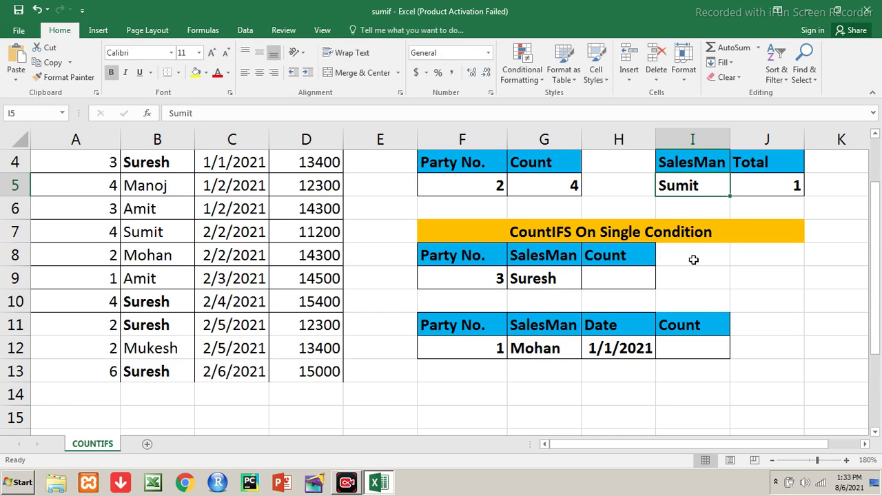
pyautogui.press('Up')
pyautogui.scroll(1, 693, 259)
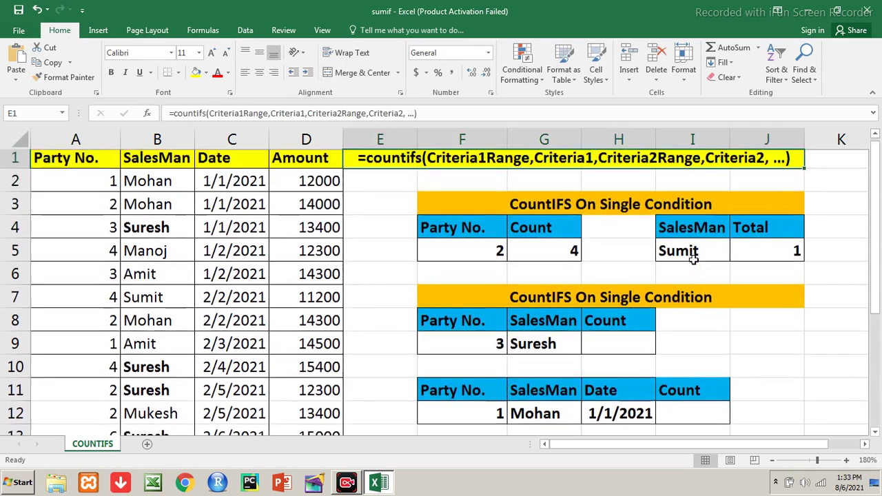
pyautogui.click(693, 258)
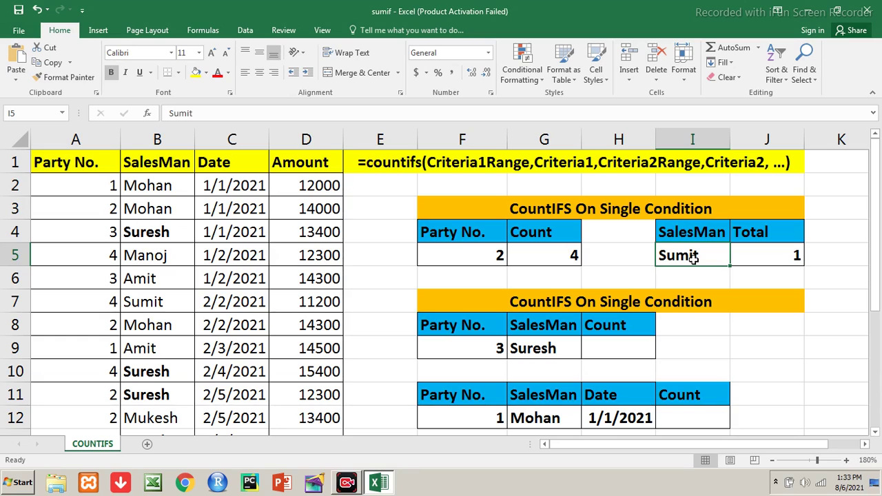
pyautogui.write('Mohan')
pyautogui.press('Return')
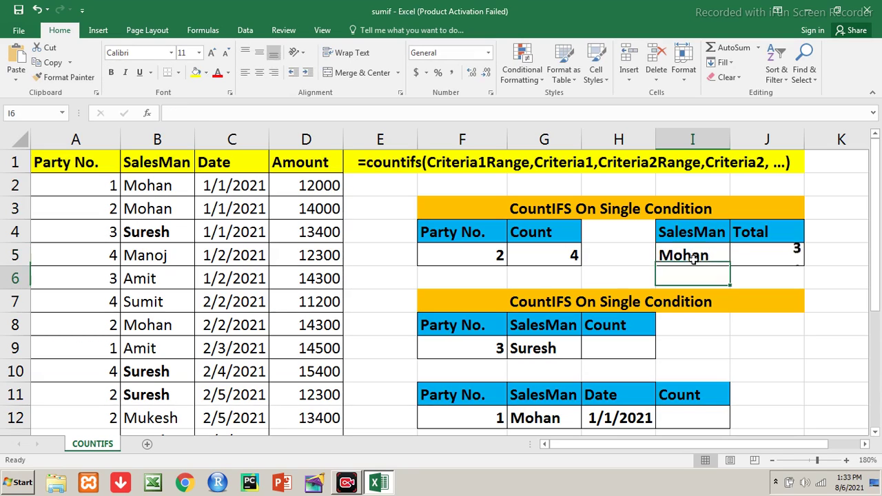
pyautogui.click(693, 258)
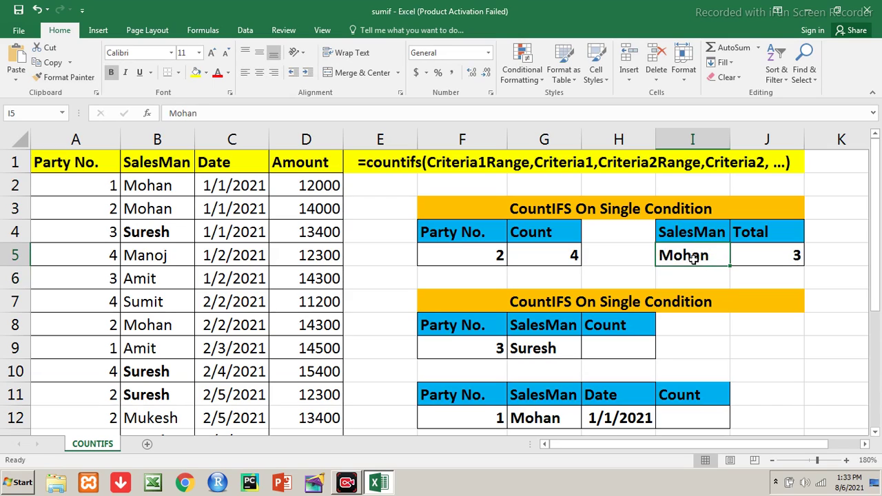
# Enter M* in I5 and confirm the =COUNTIFS(B:B,I5) total in J5 reads 5.
pyautogui.write('M')
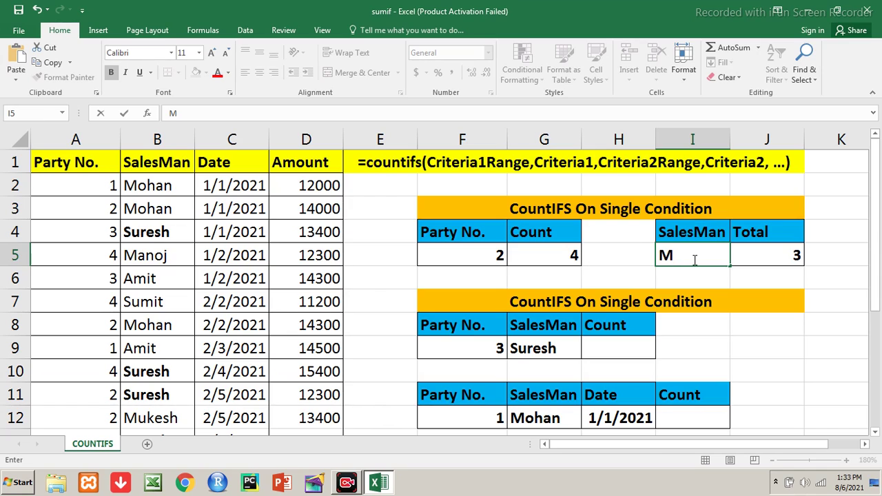
pyautogui.write('*')
pyautogui.press('Return')
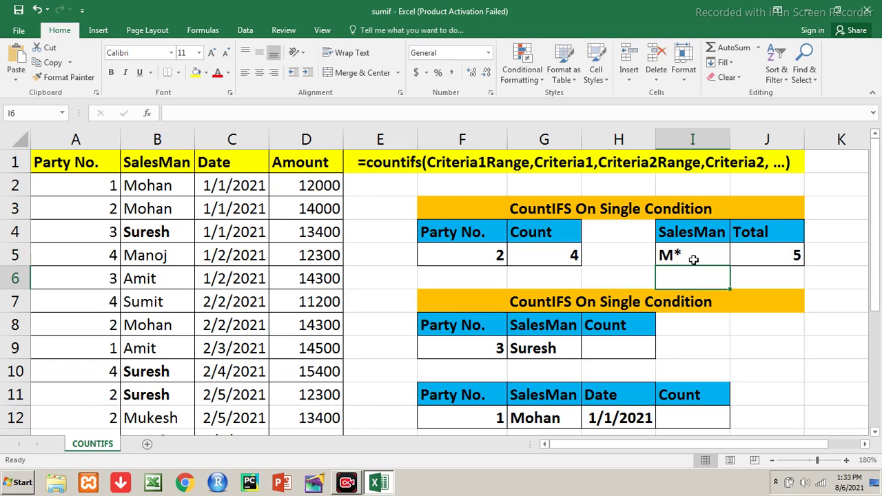
pyautogui.press('Up')
pyautogui.press('Right')
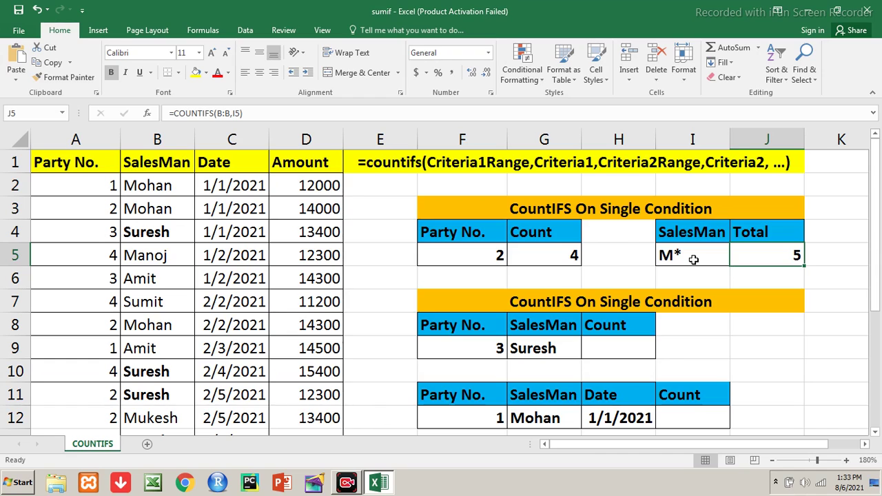
pyautogui.press('Left')
pyautogui.press('Left')
pyautogui.press('Left')
pyautogui.press('Left')
pyautogui.press('Left')
pyautogui.press('Left')
pyautogui.press('Left')
# Bold Mohan in B2, B3 and B8 and Manoj in B5, and unbold Suresh in B4.
pyautogui.press('Up')
pyautogui.press('Up')
pyautogui.press('Up')
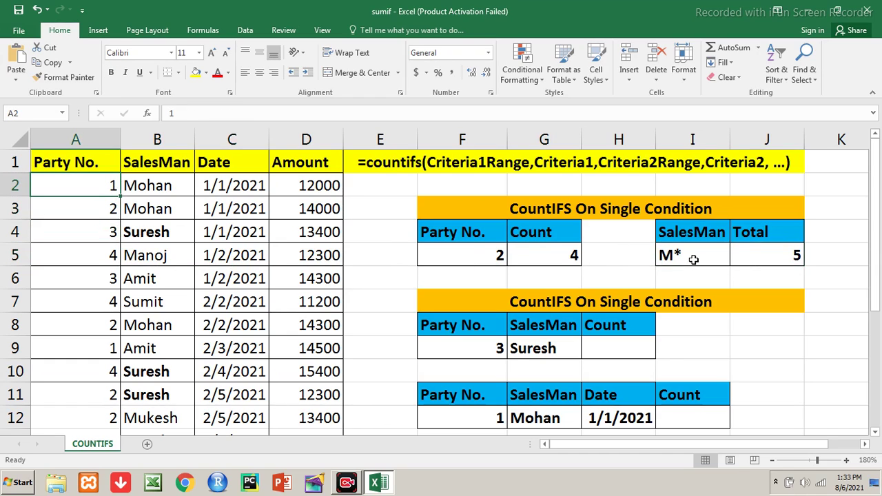
pyautogui.press('Right')
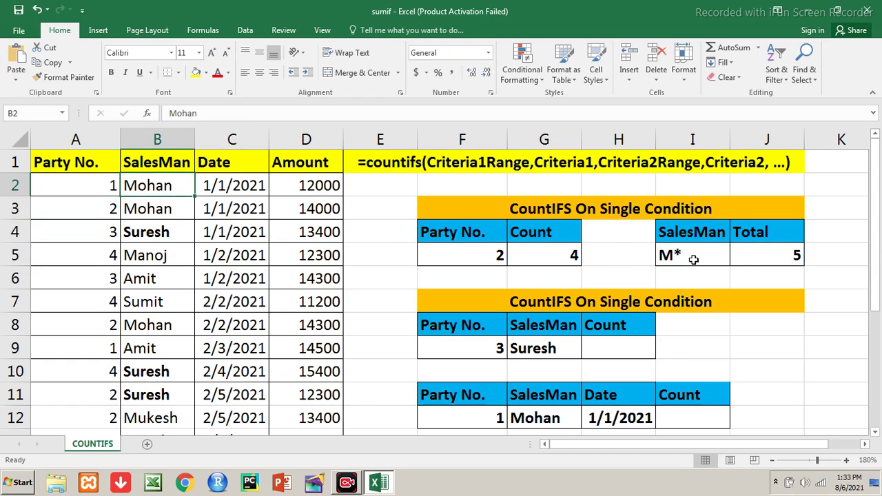
pyautogui.hotkey('ctrl', 'b')
pyautogui.press('Down')
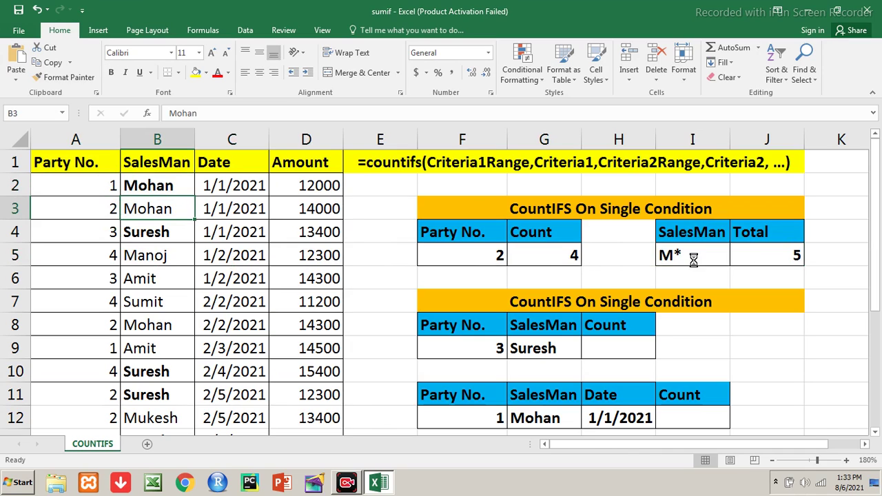
pyautogui.hotkey('ctrl', 'b')
pyautogui.press('Down')
pyautogui.hotkey('ctrl', 'b')
pyautogui.press('Down')
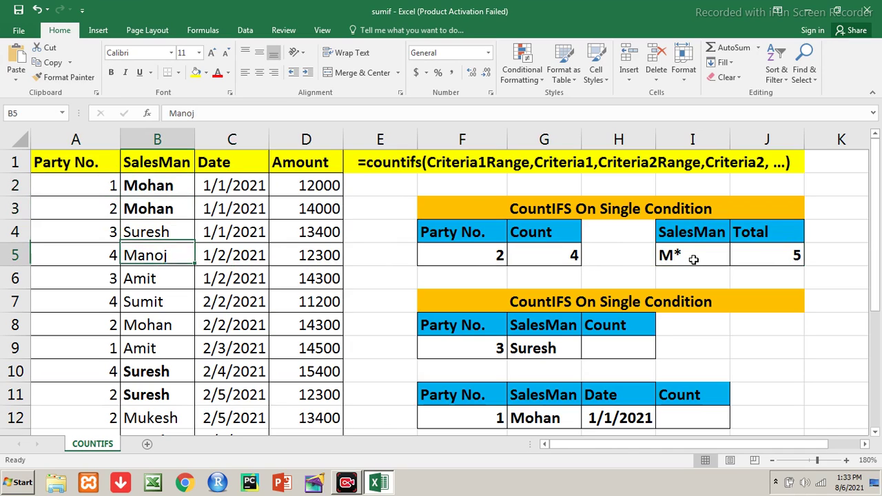
pyautogui.hotkey('ctrl', 'b')
pyautogui.press('Down')
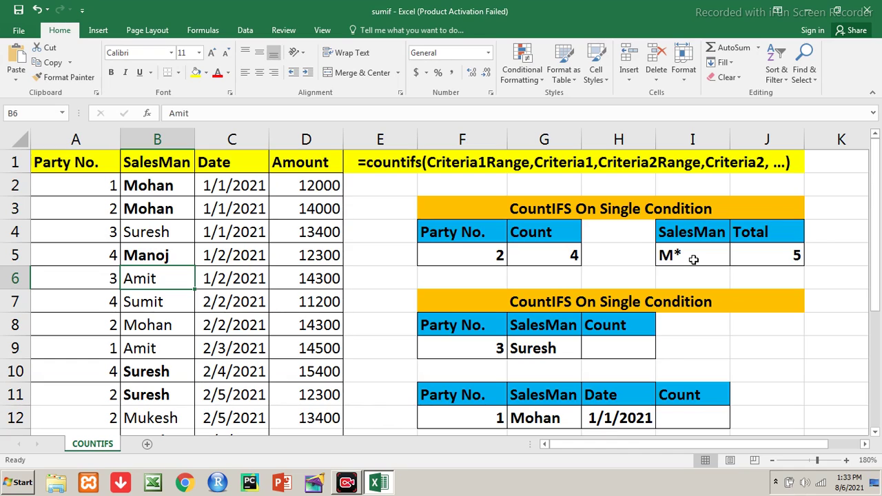
pyautogui.press('Down')
pyautogui.press('Down')
pyautogui.hotkey('ctrl', 'b')
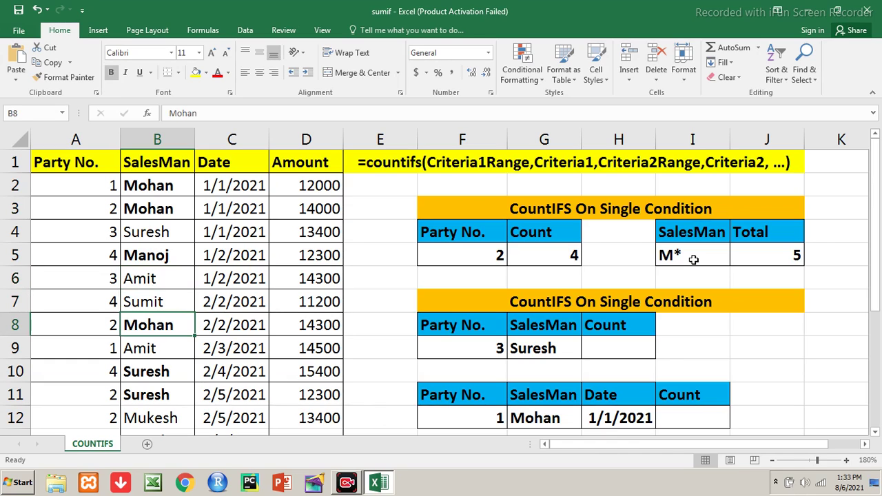
# Unbold Suresh in B10, B11 and B13, and bold Mukesh in B12.
pyautogui.press('Down')
pyautogui.press('Down')
pyautogui.hotkey('ctrl', 'b')
pyautogui.press('Down')
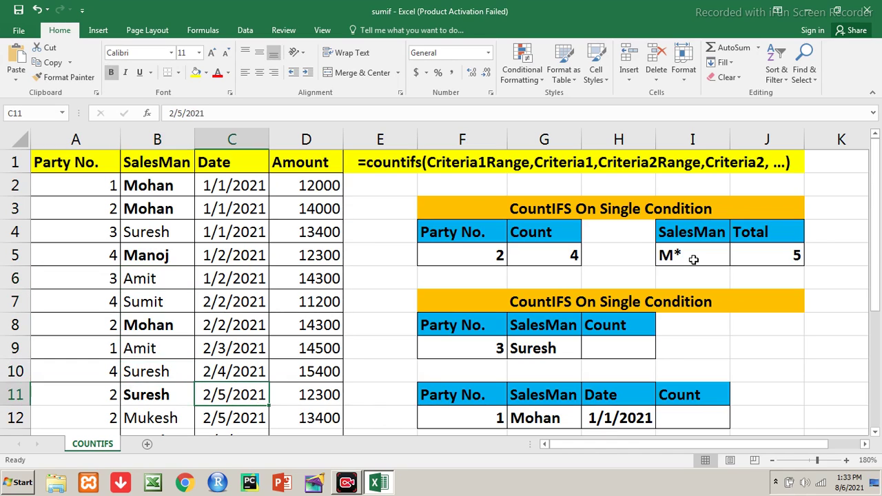
pyautogui.hotkey('ctrl', 'b')
pyautogui.press('Down')
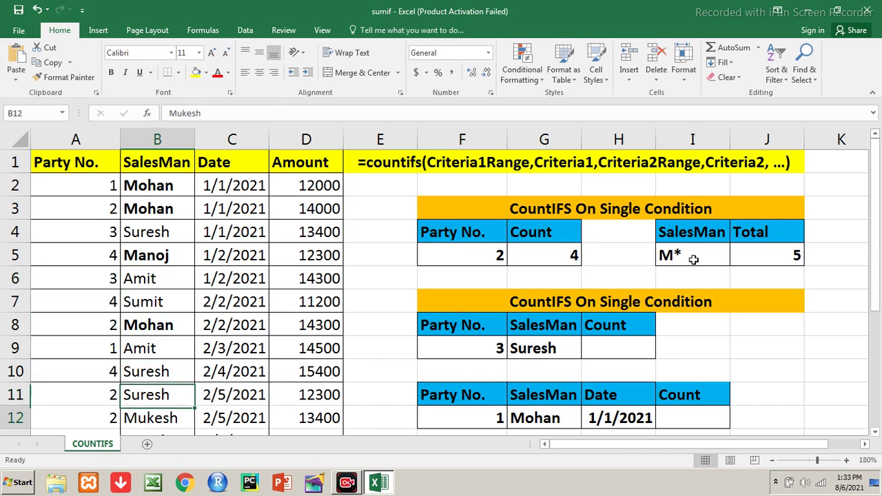
pyautogui.hotkey('ctrl', 'b')
pyautogui.press('Down')
pyautogui.scroll(-1, 693, 259)
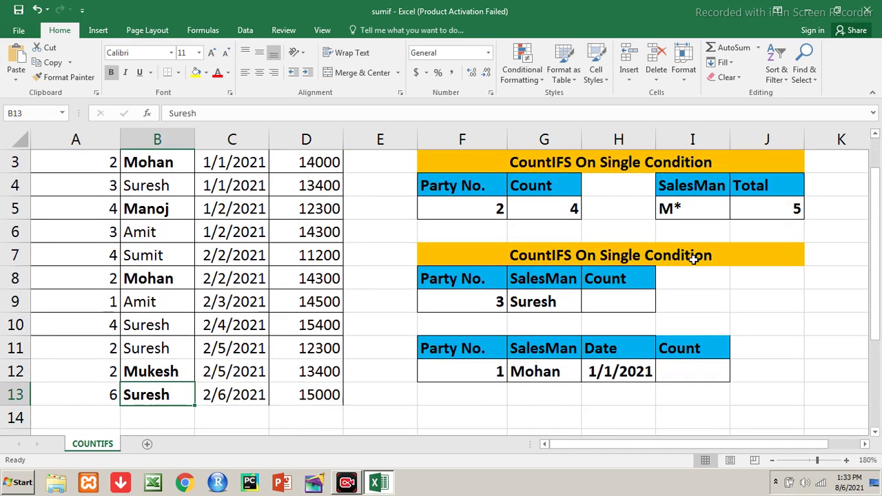
pyautogui.hotkey('ctrl', 'b')
pyautogui.press('Up')
pyautogui.press('Up')
pyautogui.press('Up')
pyautogui.press('Up')
pyautogui.press('Up')
pyautogui.press('Up')
pyautogui.press('Up')
pyautogui.press('Up')
pyautogui.press('Up')
pyautogui.press('Up')
pyautogui.press('Up')
pyautogui.scroll(1, 693, 259)
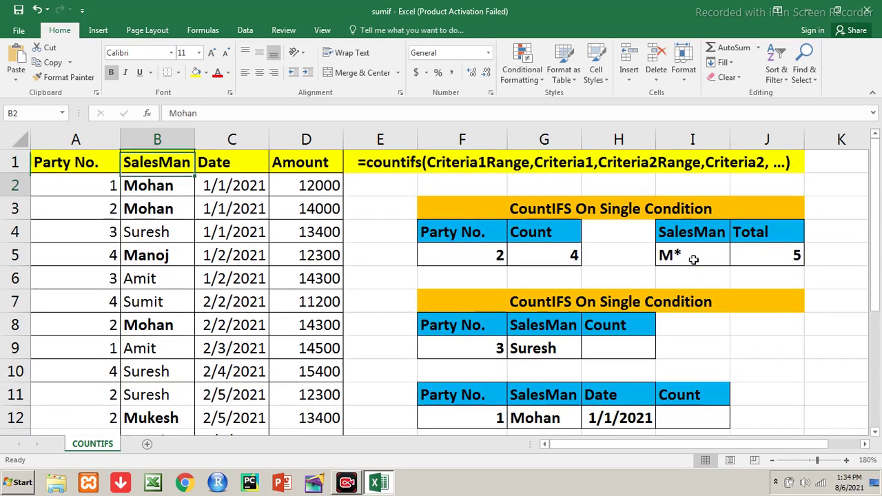
pyautogui.press('Down')
pyautogui.press('Down')
pyautogui.press('Right')
pyautogui.press('Right')
pyautogui.press('Right')
pyautogui.press('Right')
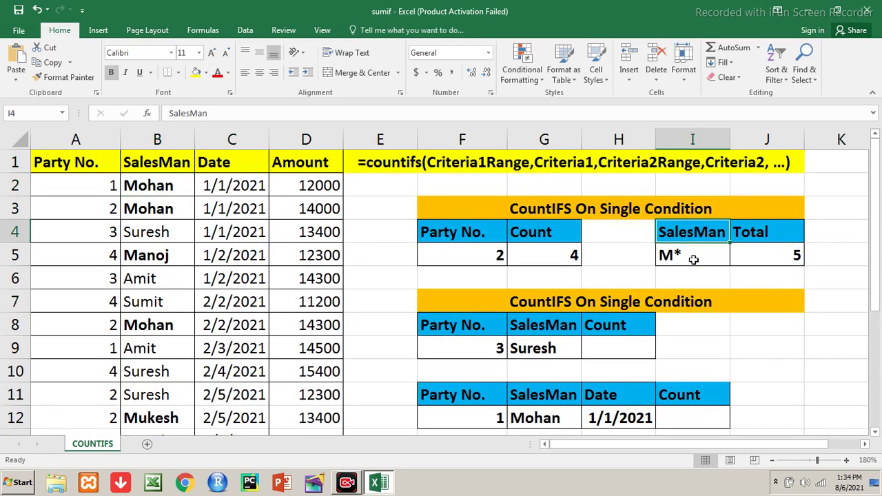
# Change the salesman criterion in I5 to M??a*, dropping the total to 3.
pyautogui.press('Down')
pyautogui.write('M')
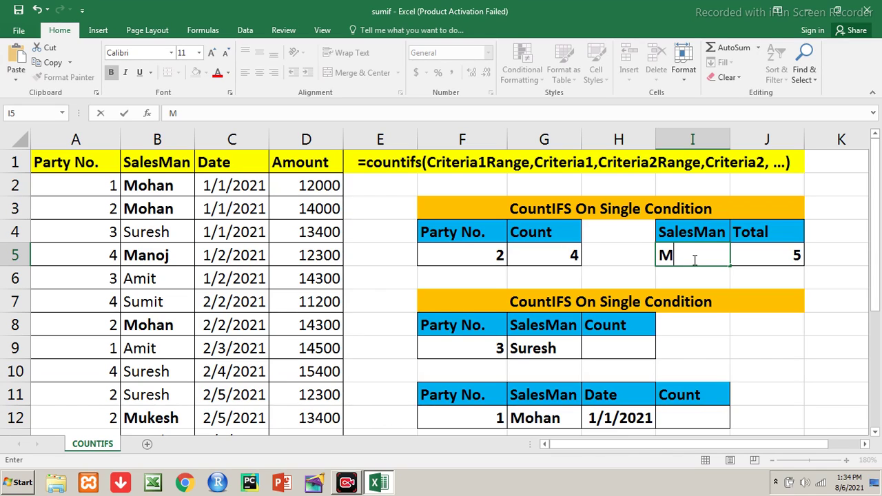
pyautogui.write('??')
pyautogui.write('a')
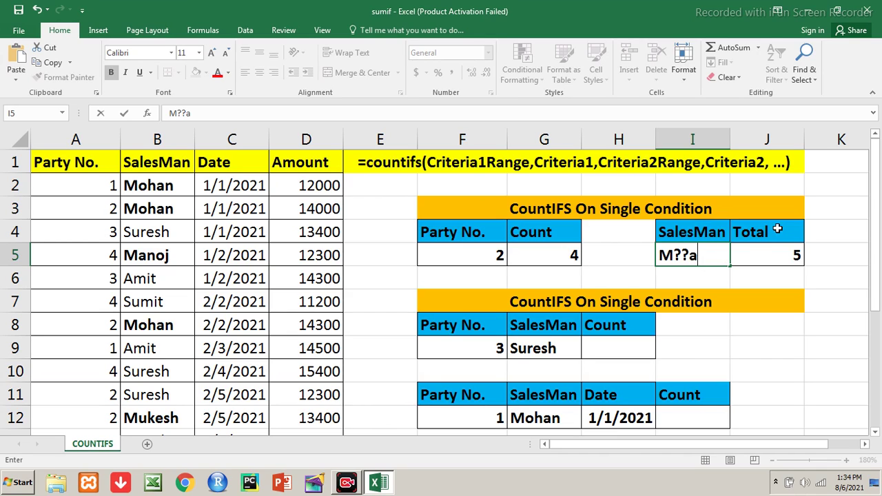
pyautogui.write('*')
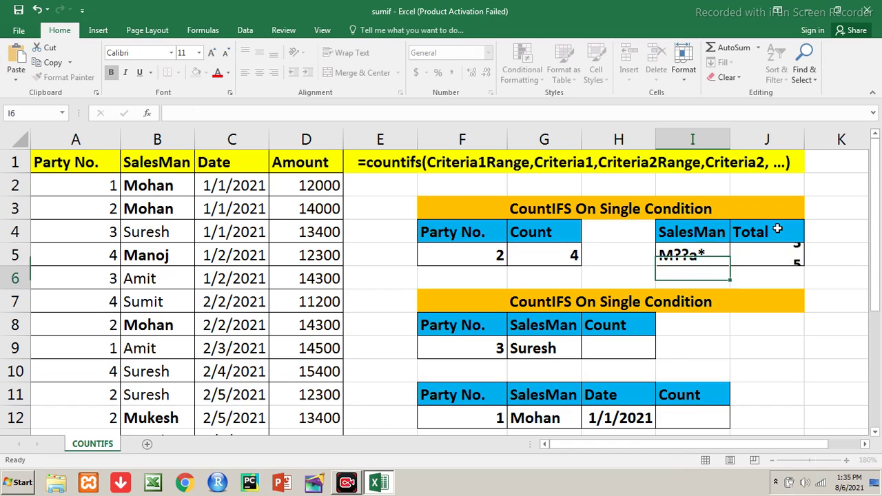
pyautogui.hotkey('ctrl', 'Return')
pyautogui.press('Left')
pyautogui.press('Left')
pyautogui.press('Left')
pyautogui.press('Left')
pyautogui.press('Left')
pyautogui.press('Left')
pyautogui.press('Left')
pyautogui.press('Left')
# Remove bold from Manoj in B5 and Mukesh in B12, leaving only Mohan bold.
pyautogui.press('Right')
pyautogui.press('Up')
pyautogui.press('Up')
pyautogui.press('Up')
pyautogui.press('Down')
pyautogui.press('Down')
pyautogui.press('Down')
pyautogui.hotkey('ctrl', 'b')
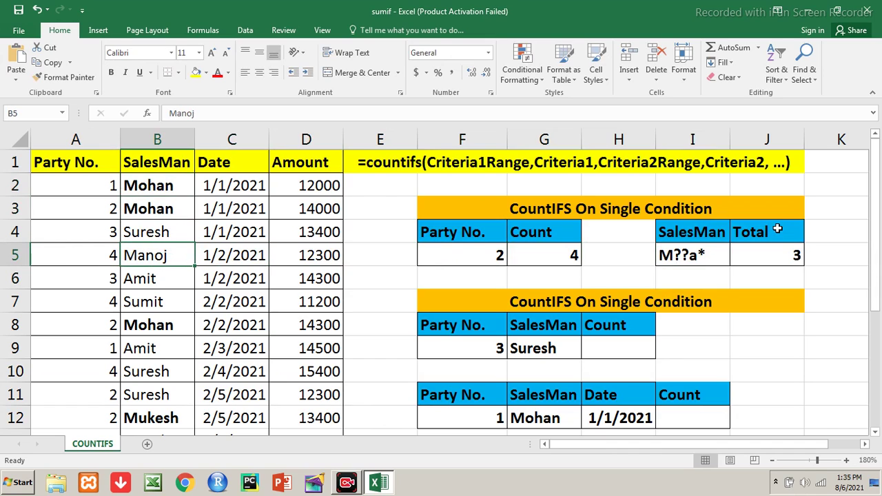
pyautogui.press('Down')
pyautogui.press('Down')
pyautogui.press('Down')
pyautogui.press('Down')
pyautogui.press('Down')
pyautogui.press('Down')
pyautogui.press('Down')
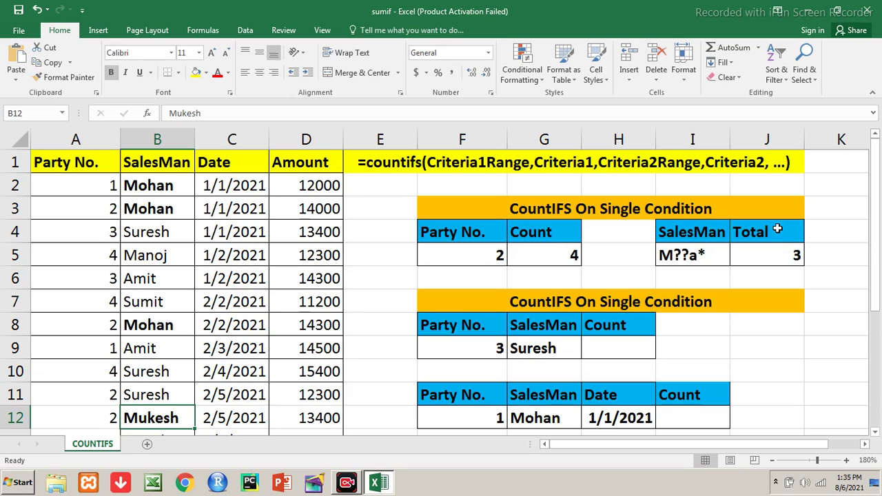
pyautogui.hotkey('ctrl', 'b')
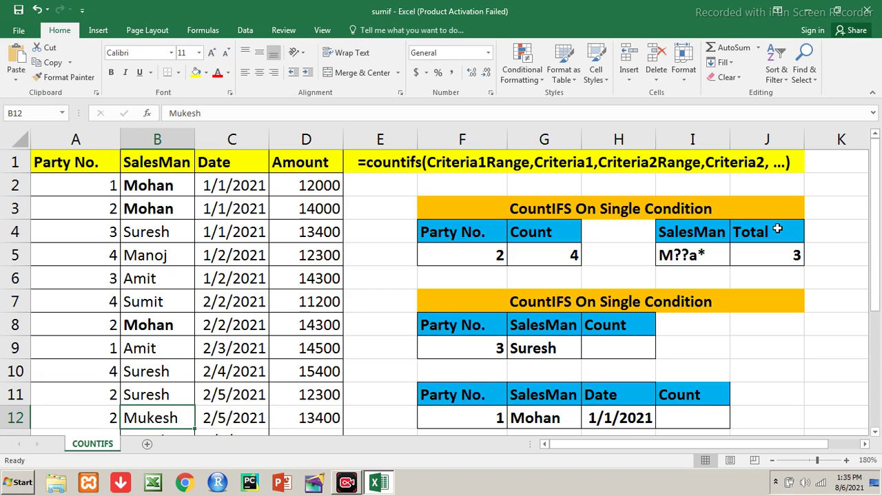
pyautogui.press('Up')
pyautogui.press('Up')
pyautogui.press('Up')
pyautogui.press('Up')
pyautogui.press('Up')
pyautogui.press('Up')
pyautogui.press('Up')
pyautogui.press('Up')
pyautogui.press('Down')
pyautogui.press('Down')
pyautogui.press('Down')
pyautogui.press('Down')
pyautogui.press('Down')
pyautogui.press('Down')
pyautogui.press('Down')
pyautogui.press('Down')
pyautogui.press('Down')
pyautogui.press('Down')
pyautogui.press('Down')
pyautogui.press('Down')
pyautogui.press('Down')
pyautogui.press('Up')
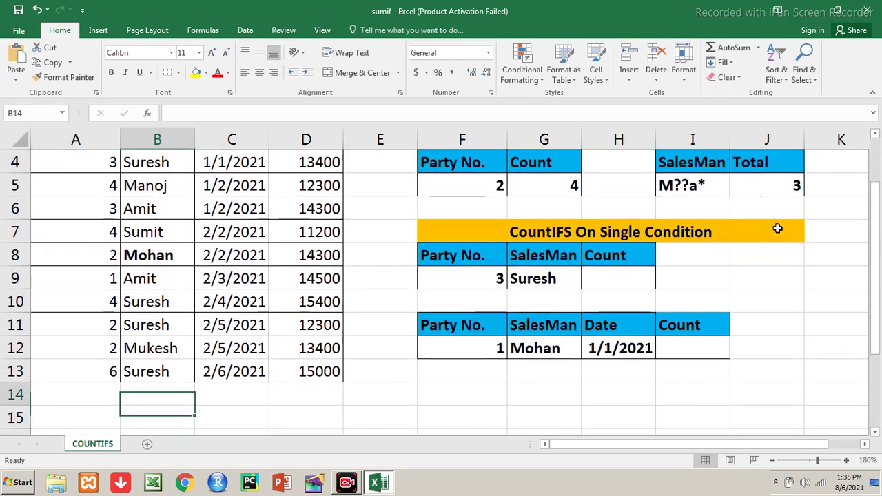
# Return to the top of the sheet and review the criteria headers down to Party No. in F4.
pyautogui.hotkey('ctrl', 'Up')
pyautogui.hotkey('ctrl', 'Up')
pyautogui.press('Right')
pyautogui.press('Right')
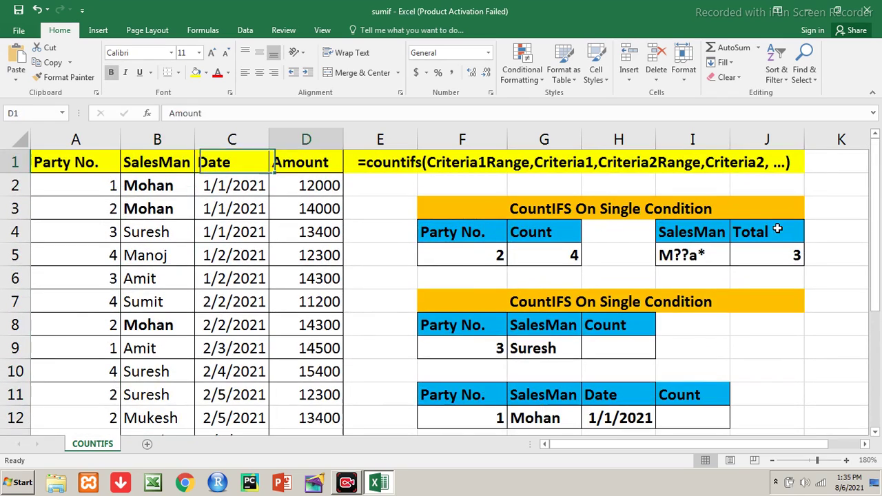
pyautogui.press('Right')
pyautogui.press('Right')
pyautogui.press('Left')
pyautogui.press('Down')
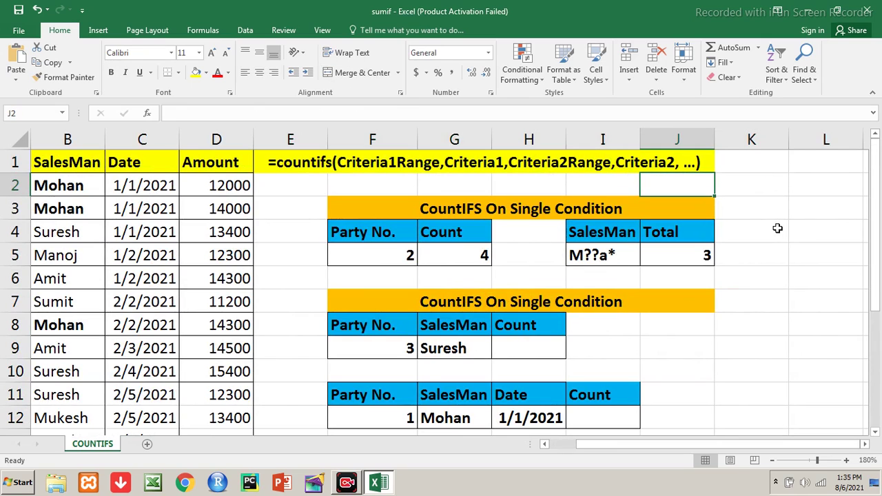
pyautogui.press('Down')
pyautogui.press('Left')
pyautogui.press('Down')
pyautogui.press('Right')
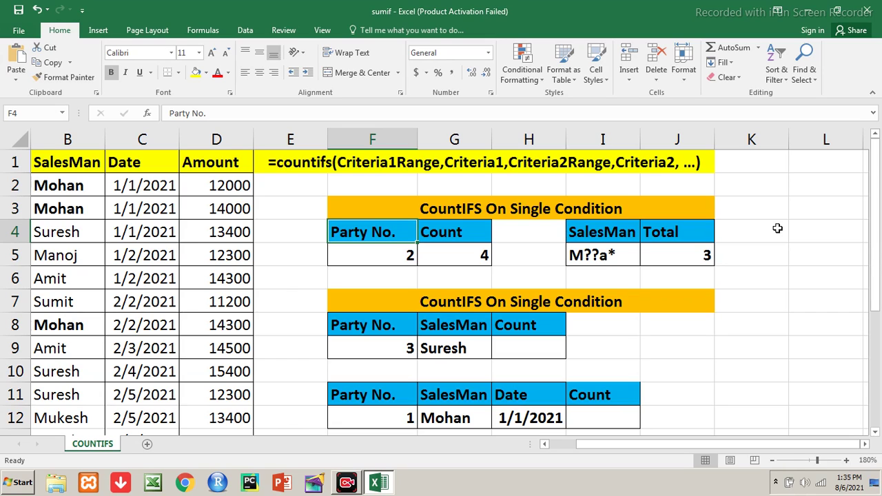
# Retitle the row 7 section from Single Condition to 'Multiple Conditions'.
pyautogui.press('Down')
pyautogui.press('Down')
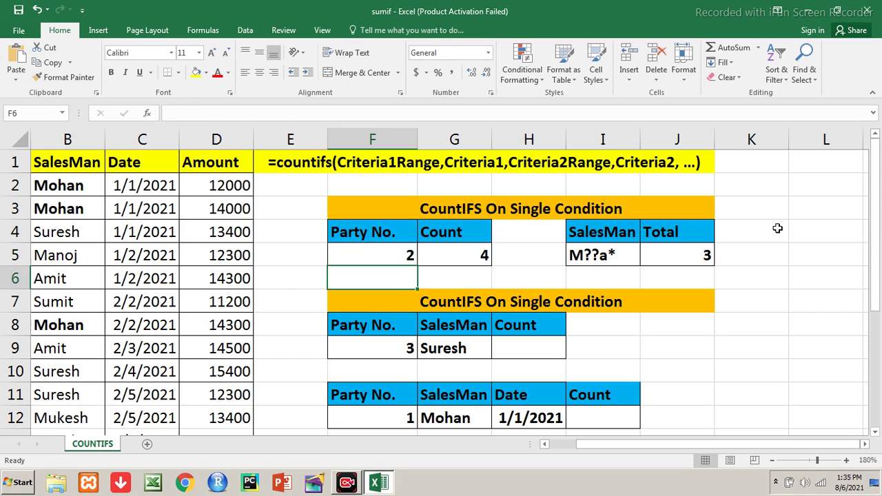
pyautogui.press('Down')
pyautogui.press('Down')
pyautogui.press('Up')
pyautogui.press('F2')
pyautogui.press('Left')
pyautogui.press('Left')
pyautogui.press('Left')
pyautogui.press('Left')
pyautogui.press('Left')
pyautogui.press('Left')
pyautogui.press('BackSpace')
pyautogui.press('BackSpace')
pyautogui.press('BackSpace')
pyautogui.press('BackSpace')
pyautogui.press('BackSpace')
pyautogui.write('Multiple')
pyautogui.press('End')
pyautogui.write('s')
pyautogui.press('Escape')
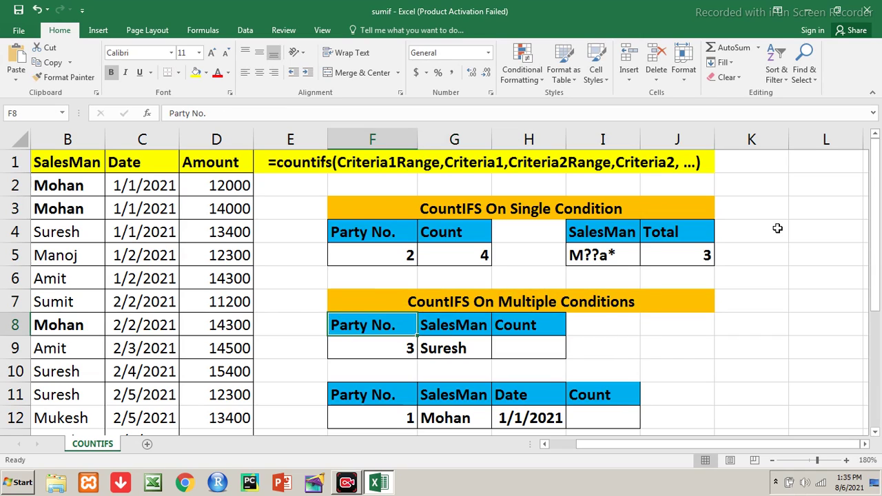
# Check the criteria Party No. 3 in F9 and Suresh in G9, ending at Count cell H9.
pyautogui.press('Down')
pyautogui.press('Right')
pyautogui.press('Left')
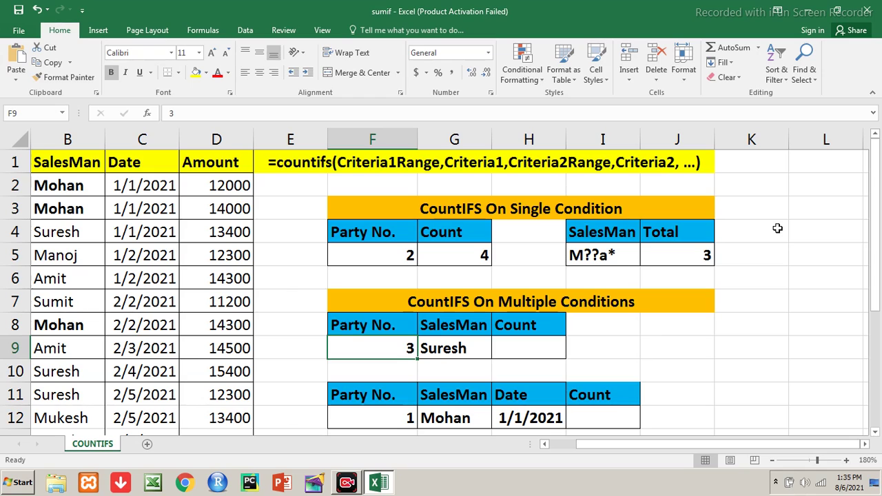
pyautogui.press('Right')
pyautogui.press('Right')
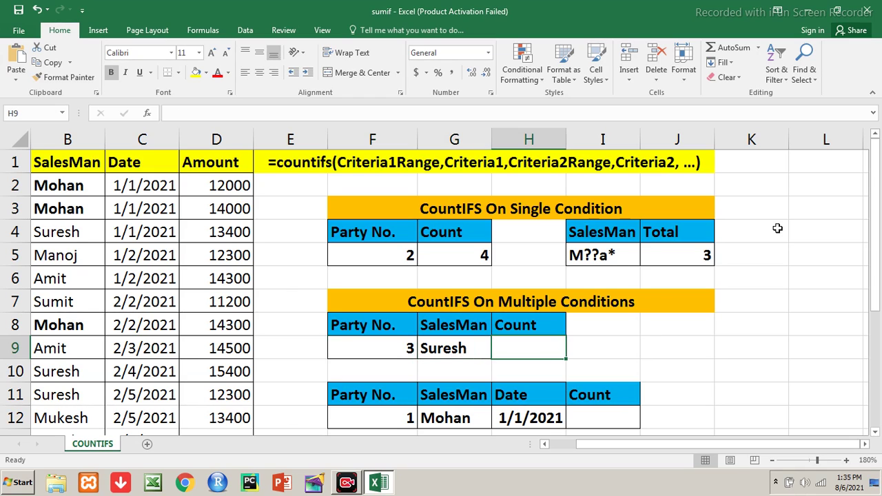
pyautogui.press('Left')
pyautogui.press('Left')
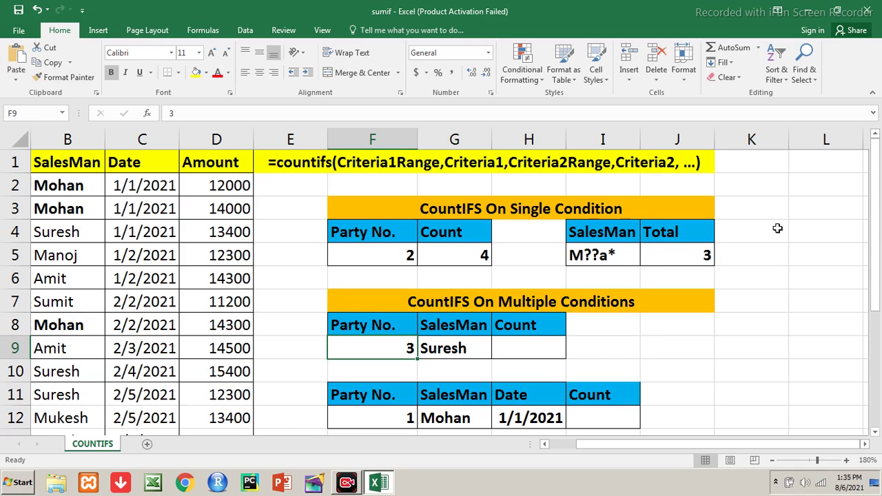
pyautogui.press('Right')
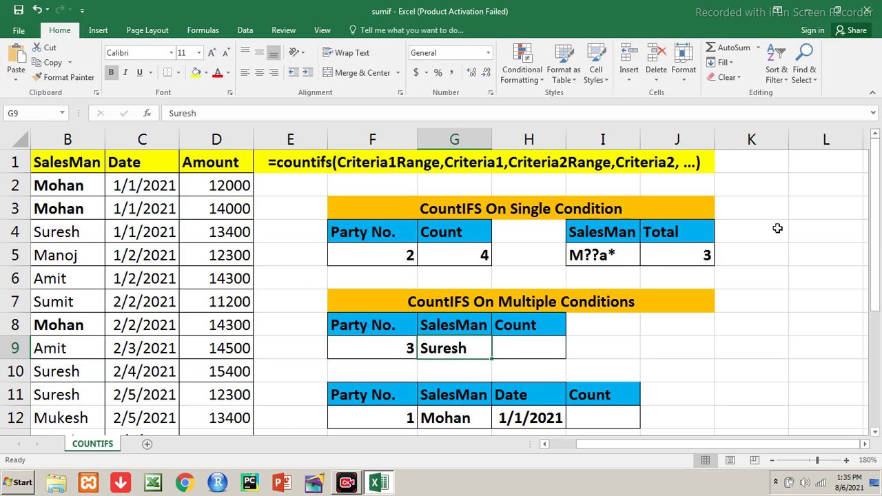
pyautogui.press('Right')
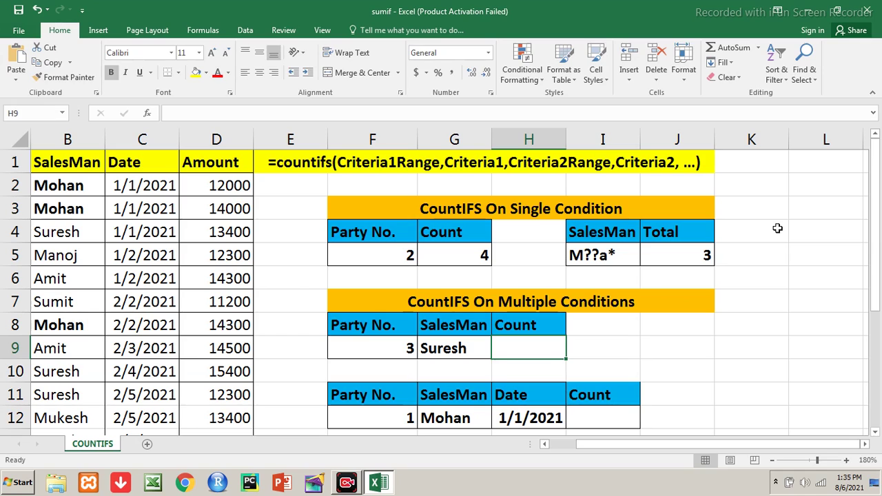
# Enter =COUNTIFS(A:A,F9,B:B,G9) in H9, returning 1 for Party 3 and Suresh.
pyautogui.write('=counti')
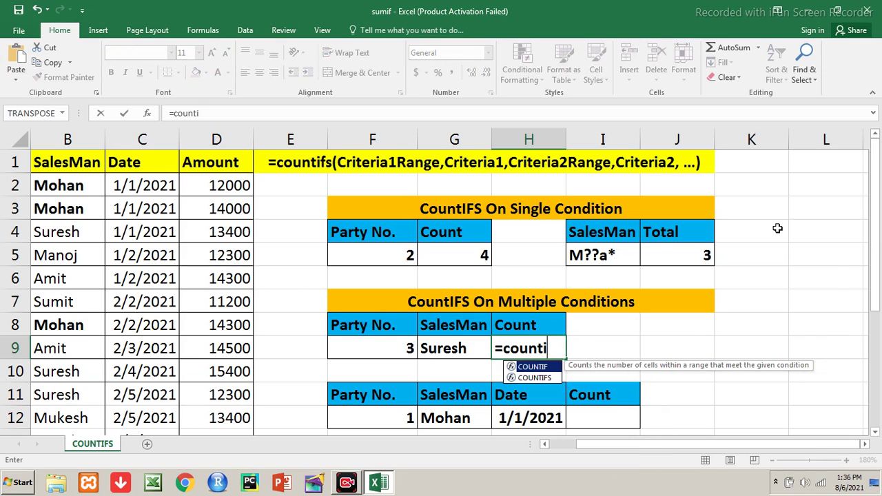
pyautogui.write('fs(')
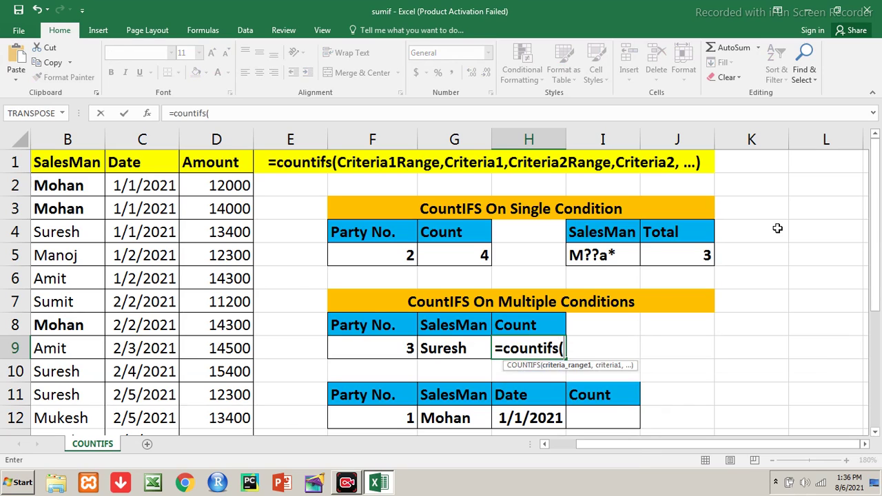
pyautogui.write('a:a,')
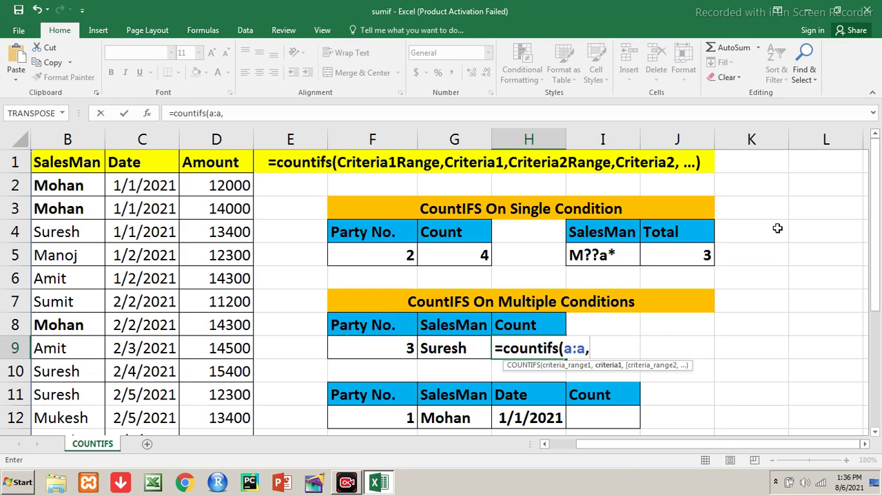
pyautogui.click(371, 350)
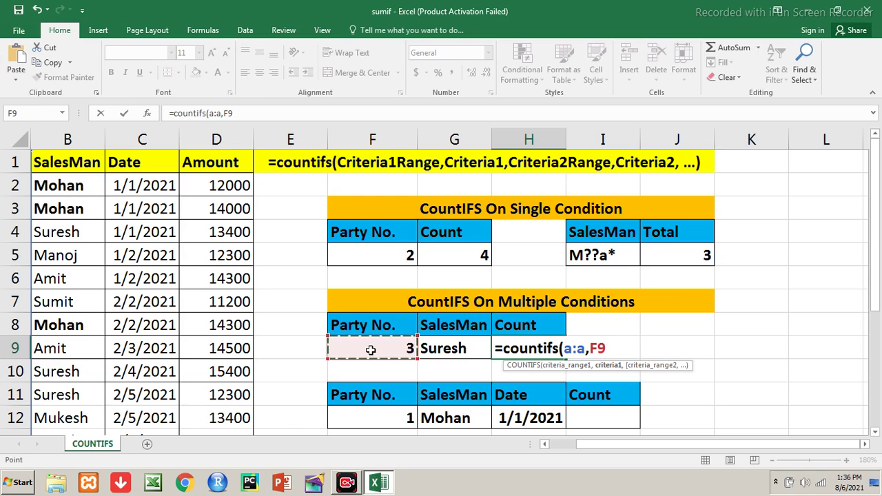
pyautogui.write(',')
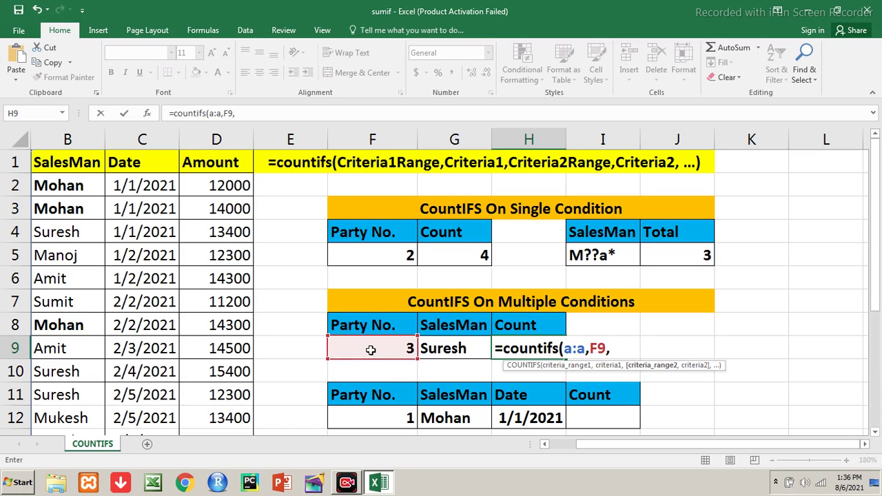
pyautogui.write('b:b,')
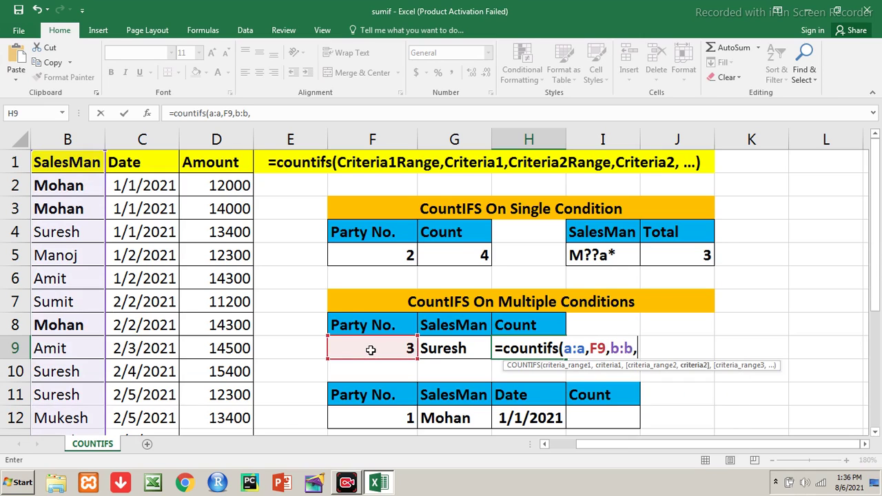
pyautogui.click(438, 348)
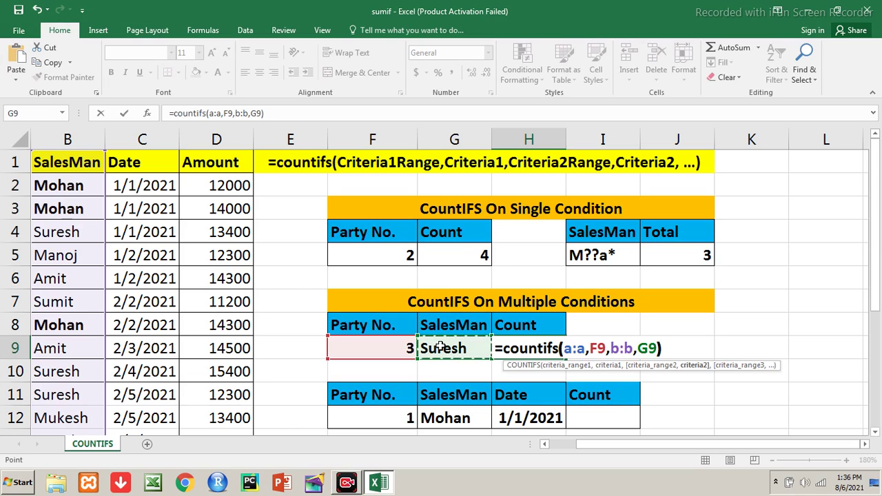
pyautogui.write(')')
pyautogui.press('Return')
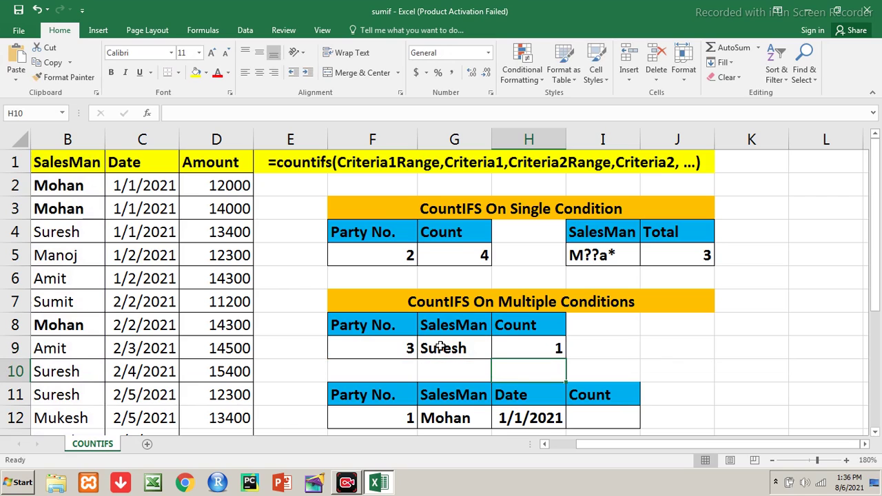
pyautogui.press('Up')
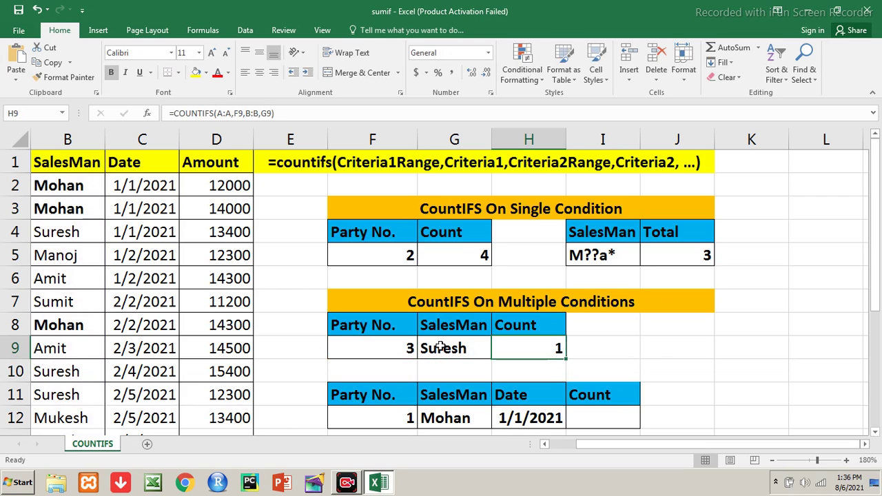
# Remove the bold from the Mohan names in B3 and B2.
pyautogui.press('Left')
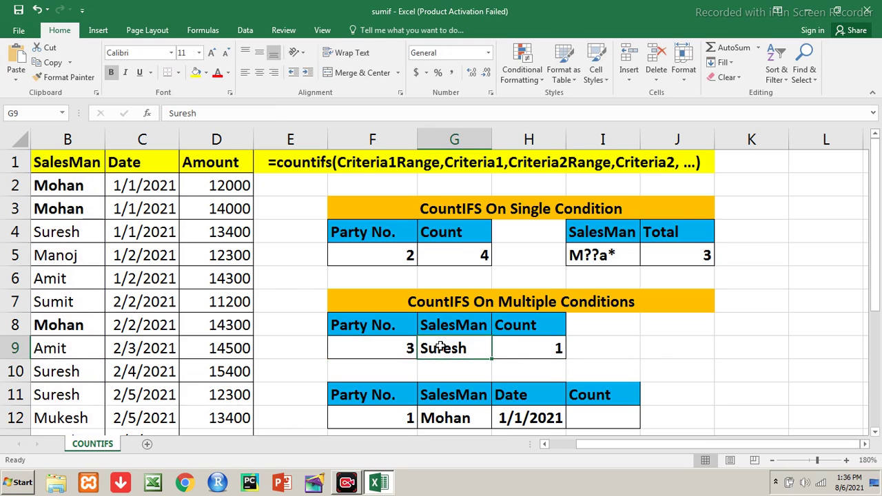
pyautogui.press('Left')
pyautogui.press('Left')
pyautogui.press('Left')
pyautogui.press('Right')
pyautogui.press('Up')
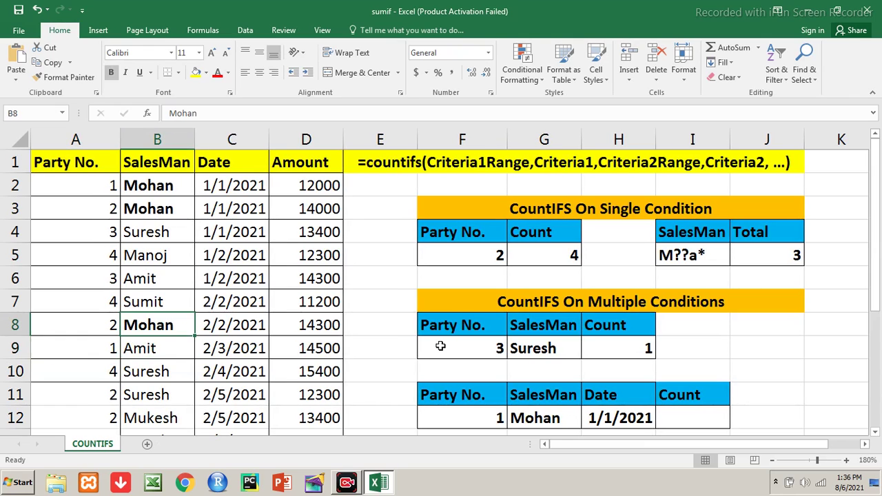
pyautogui.press('Up')
pyautogui.press('Up')
pyautogui.press('Up')
pyautogui.press('Up')
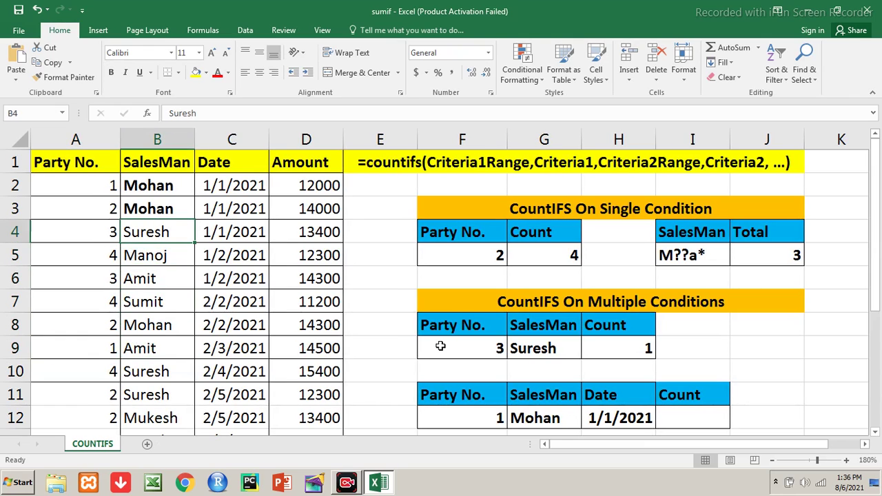
pyautogui.press('Up')
pyautogui.hotkey('ctrl', 'b')
pyautogui.press('Up')
pyautogui.hotkey('ctrl', 'b')
# Make the Suresh entries in B4, B10 and B11 bold.
pyautogui.press('Down')
pyautogui.press('Down')
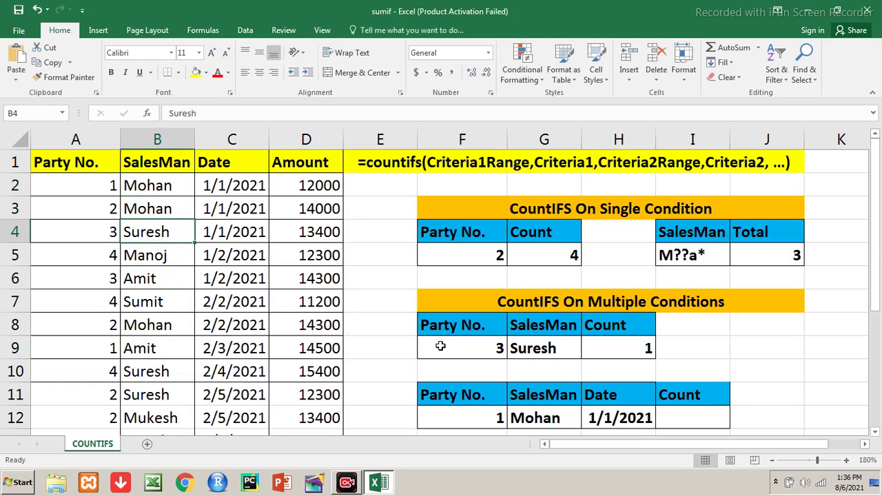
pyautogui.hotkey('ctrl', 'b')
pyautogui.press('Down')
pyautogui.press('Down')
pyautogui.press('Down')
pyautogui.press('Down')
pyautogui.press('Down')
pyautogui.press('Down')
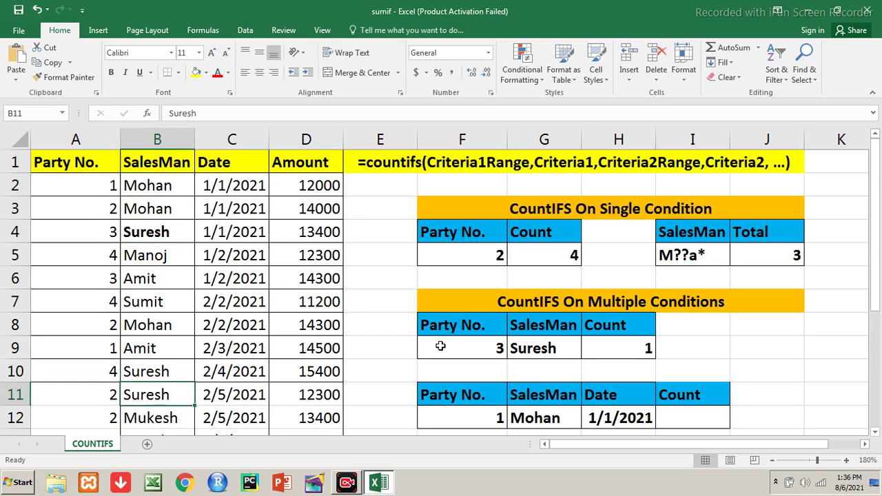
pyautogui.press('Up')
pyautogui.hotkey('ctrl', 'b')
pyautogui.press('Down')
pyautogui.hotkey('ctrl', 'b')
# Make the last Suresh entry, in B13, bold.
pyautogui.press('Right')
pyautogui.press('Right')
pyautogui.press('Up')
pyautogui.press('Up')
pyautogui.press('Right')
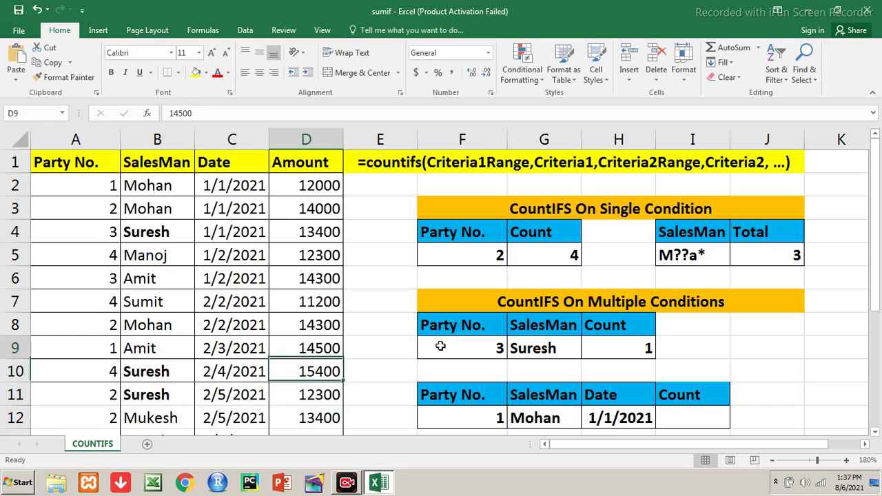
pyautogui.press('Right')
pyautogui.press('Left')
pyautogui.press('Left')
pyautogui.press('Left')
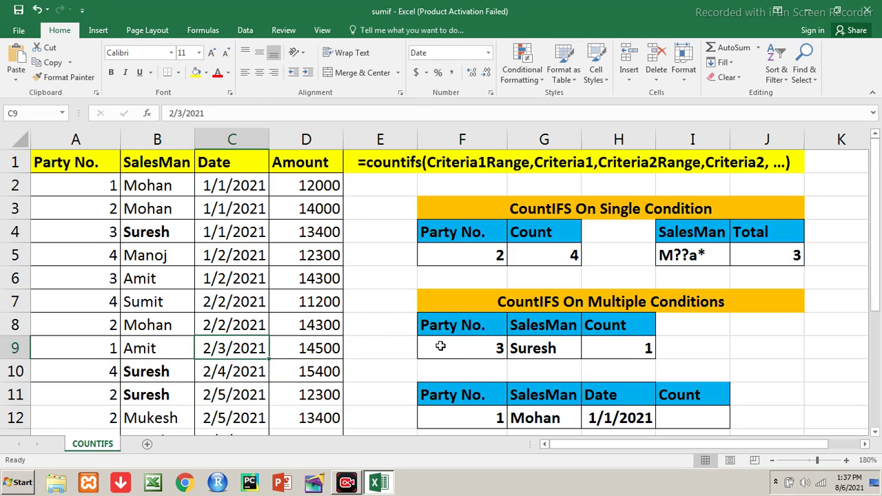
pyautogui.press('Down')
pyautogui.press('Down')
pyautogui.press('Down')
pyautogui.press('Down')
pyautogui.press('Left')
pyautogui.hotkey('ctrl', 'b')
pyautogui.press('Down')
pyautogui.press('Down')
pyautogui.press('Up')
pyautogui.press('Up')
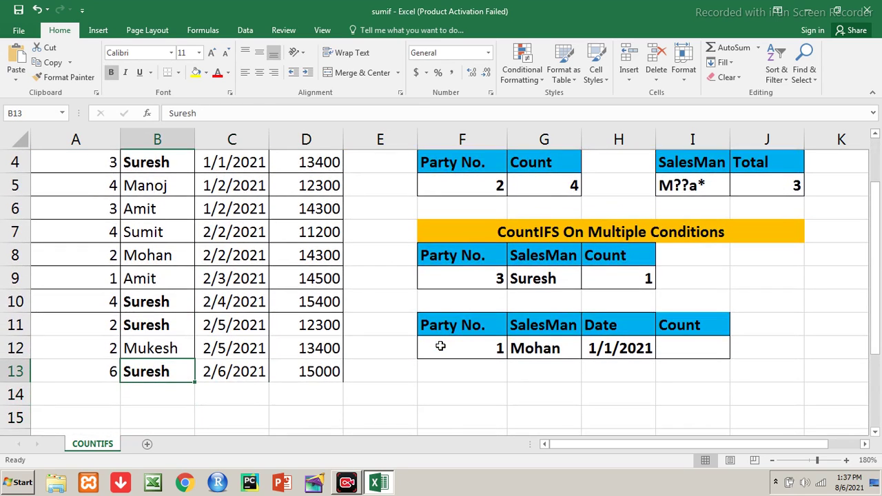
pyautogui.press('Up')
# Make Party No. 3 in A4, beside the first Suresh row, bold.
pyautogui.hotkey('ctrl', 'Up')
pyautogui.press('Down')
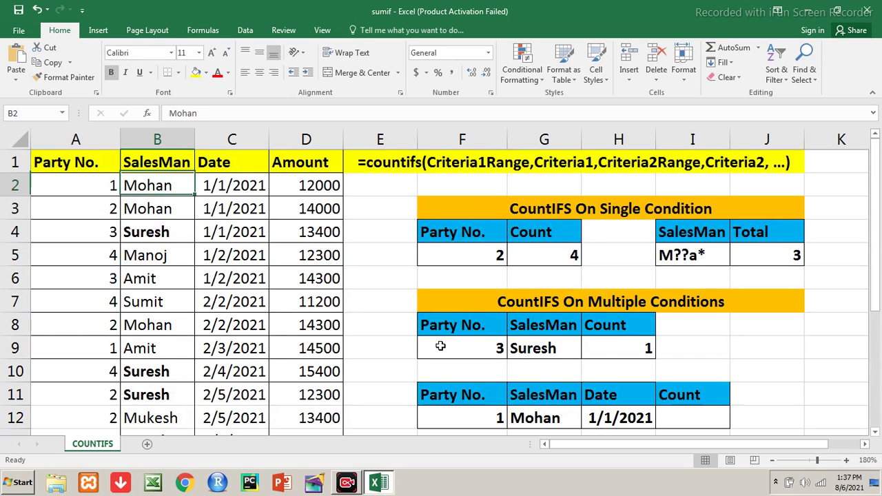
pyautogui.press('Down')
pyautogui.press('Down')
pyautogui.press('Left')
pyautogui.hotkey('ctrl', 'b')
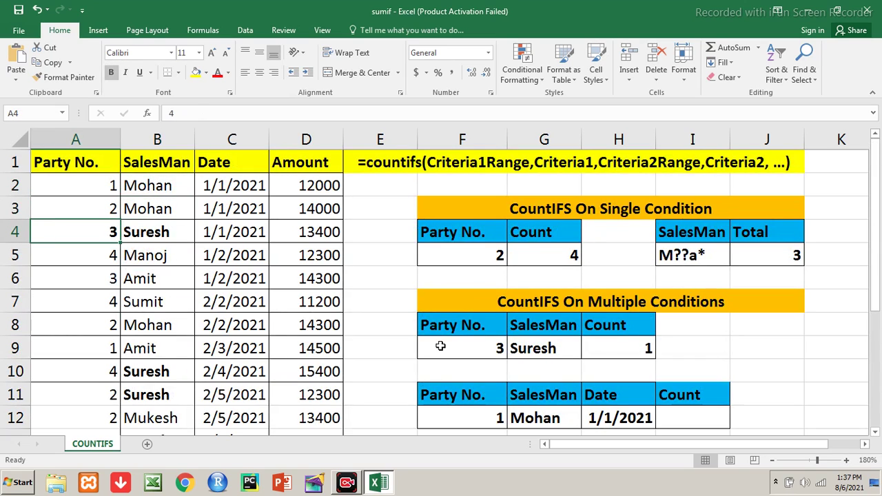
# Review the Party No. values, selecting A10:A11 and returning to the first Suresh row.
pyautogui.press('Down')
pyautogui.press('Down')
pyautogui.press('Down')
pyautogui.press('Down')
pyautogui.press('Down')
pyautogui.press('Down')
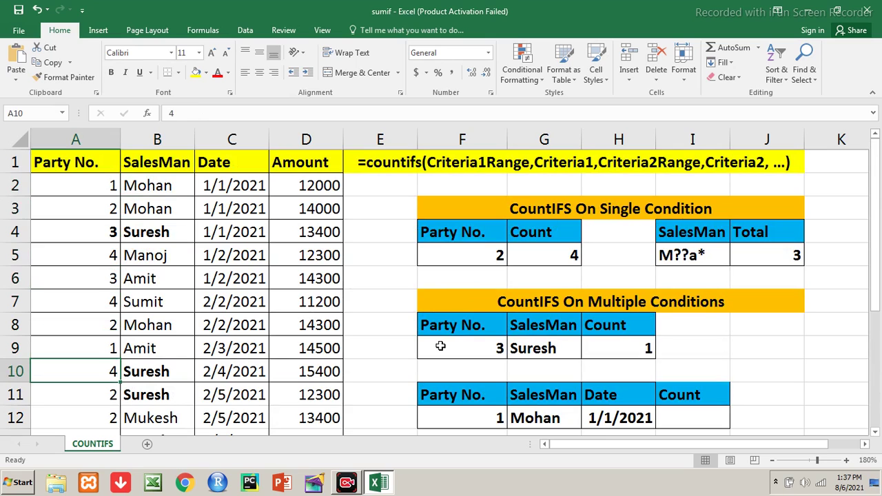
pyautogui.press('Down')
pyautogui.press('Down')
pyautogui.press('Down')
pyautogui.press('Up')
pyautogui.press('Up')
pyautogui.press('Up')
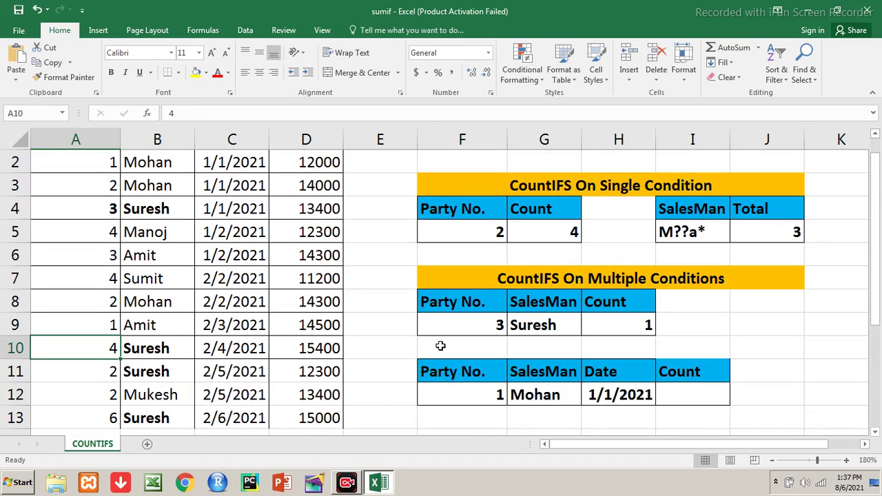
pyautogui.hotkey('shift', 'Down')
pyautogui.press('Down')
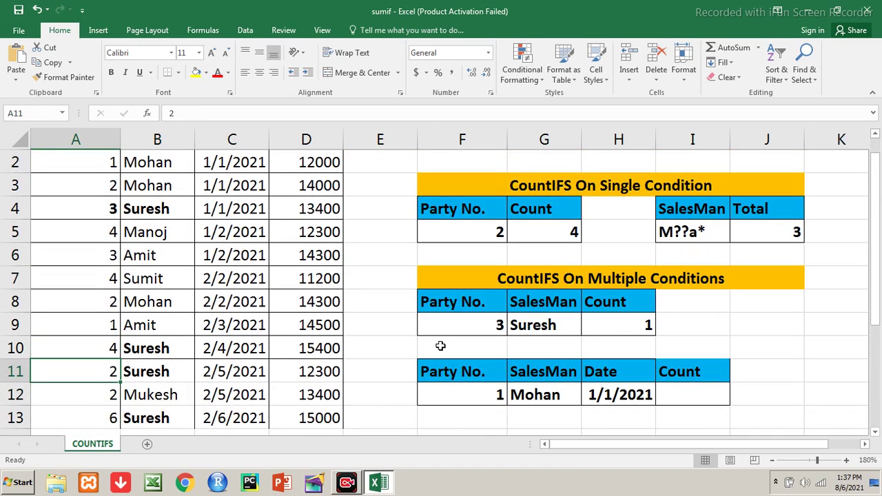
pyautogui.press('Down')
pyautogui.press('Down')
pyautogui.press('Down')
pyautogui.press('Up')
pyautogui.press('Up')
pyautogui.press('Up')
pyautogui.press('Up')
pyautogui.press('Up')
pyautogui.press('Up')
pyautogui.press('Up')
pyautogui.press('Up')
pyautogui.press('Up')
pyautogui.press('Up')
pyautogui.press('Down')
pyautogui.press('Down')
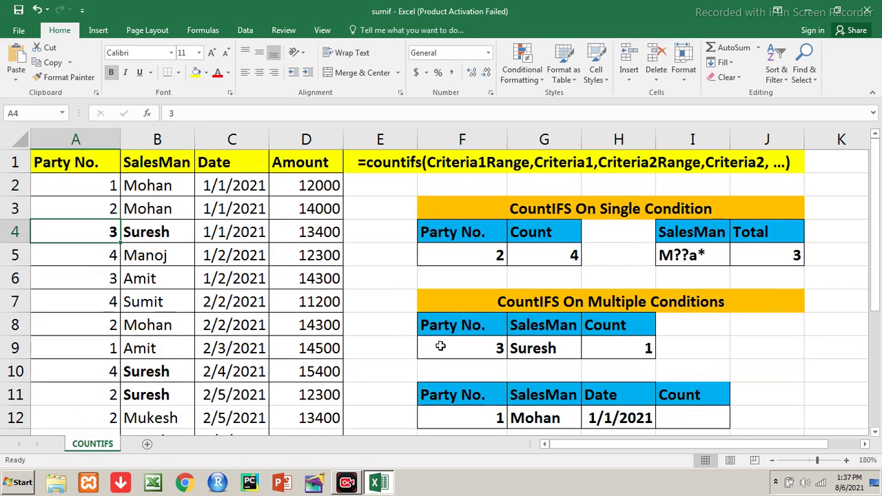
pyautogui.hotkey('shift', 'Right')
pyautogui.hotkey('shift', 'Right')
pyautogui.press('Left')
pyautogui.press('Down')
pyautogui.press('Down')
pyautogui.press('Down')
pyautogui.press('Down')
pyautogui.press('Down')
pyautogui.press('Down')
pyautogui.press('Down')
# Change the Party No. in A11 to 3 and inspect the multi-condition count formula.
pyautogui.write('3')
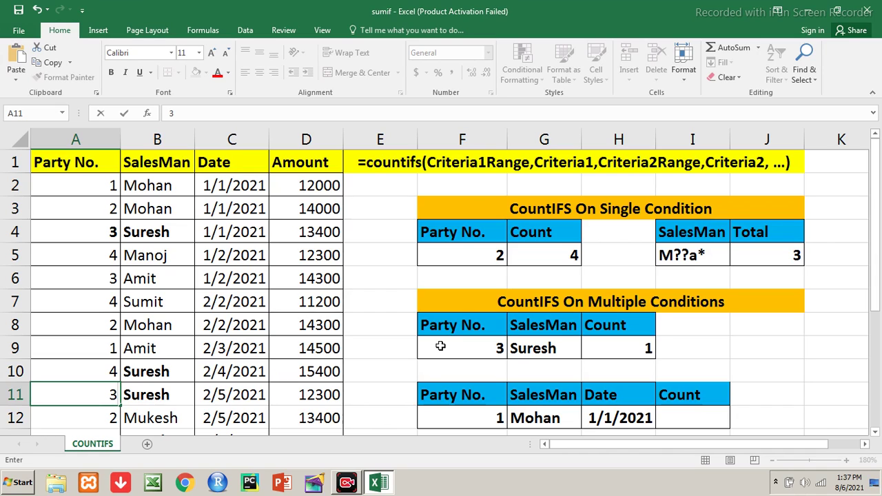
pyautogui.press('Return')
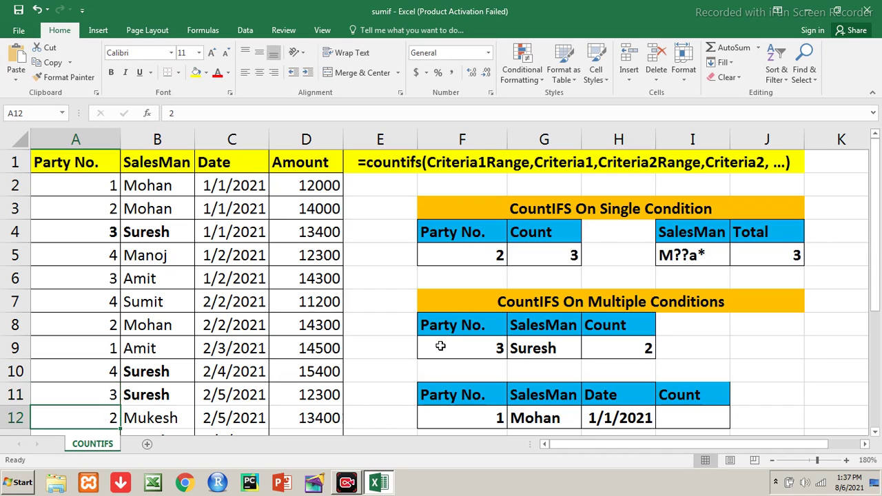
pyautogui.click(632, 346)
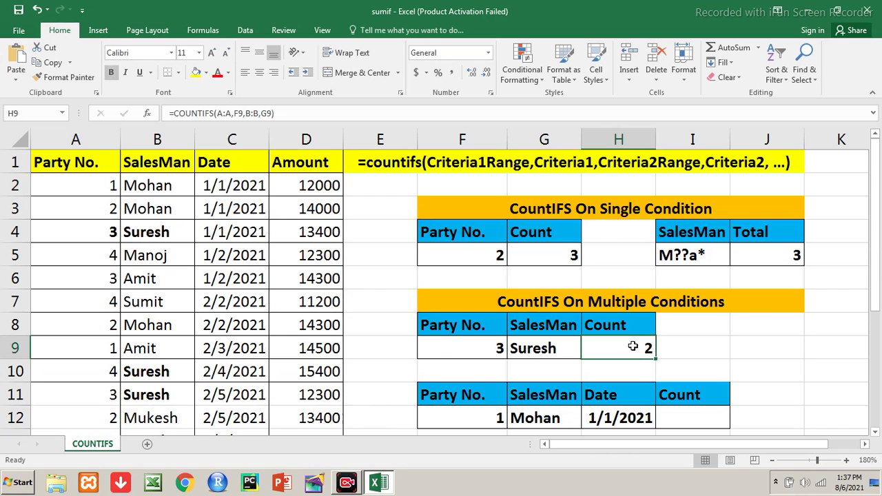
# Set the Party No. criterion in F9 to 6, then clear it so the count shows 0.
pyautogui.press('Left')
pyautogui.press('Left')
pyautogui.press('Left')
pyautogui.press('Left')
pyautogui.press('Left')
pyautogui.press('Left')
pyautogui.press('Left')
pyautogui.press('Up')
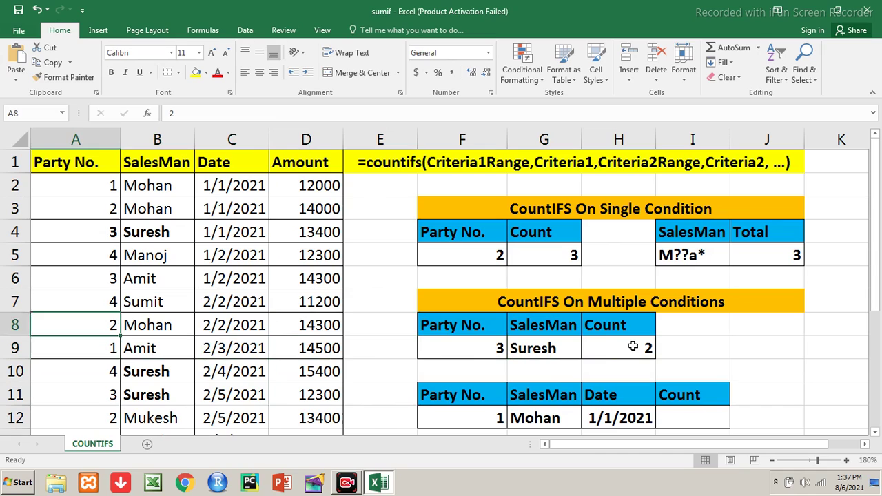
pyautogui.press('Up')
pyautogui.press('Up')
pyautogui.press('Up')
pyautogui.press('Right')
pyautogui.press('Down')
pyautogui.press('Down')
pyautogui.press('Down')
pyautogui.press('Down')
pyautogui.press('Right')
pyautogui.press('Right')
pyautogui.press('Right')
pyautogui.press('Right')
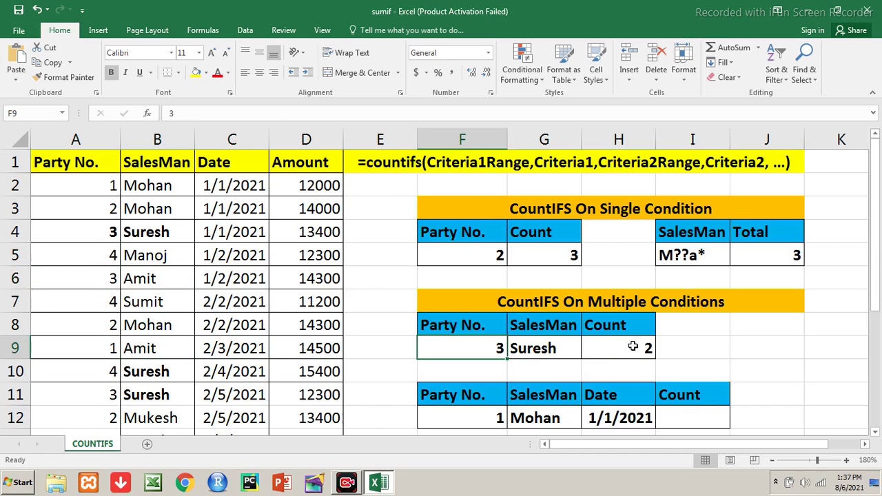
pyautogui.write('6')
pyautogui.press('Return')
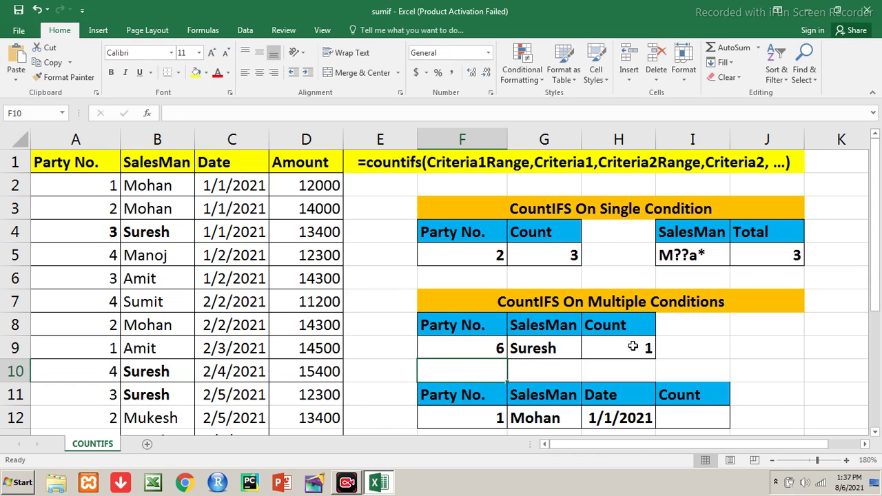
pyautogui.press('Up')
pyautogui.press('Delete')
pyautogui.press('Right')
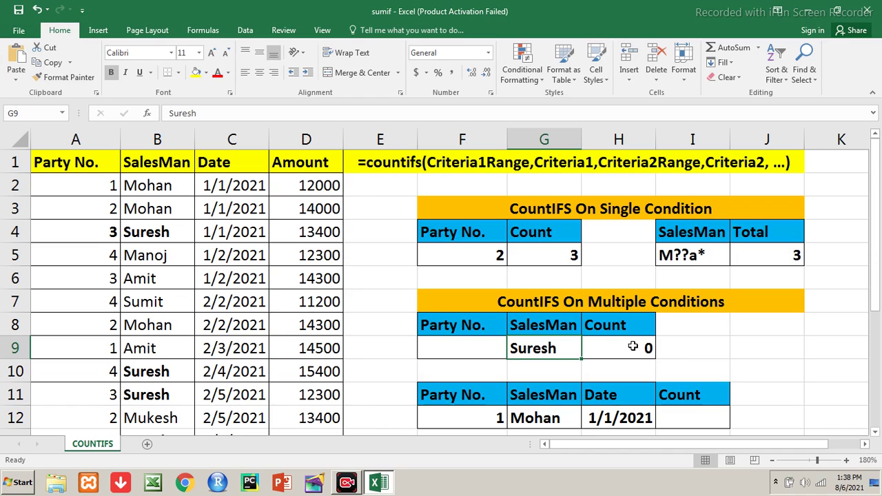
# Enter >=1 as the Party No. criterion in F9 and check the H9 count formula.
pyautogui.press('Left')
pyautogui.write('>=1')
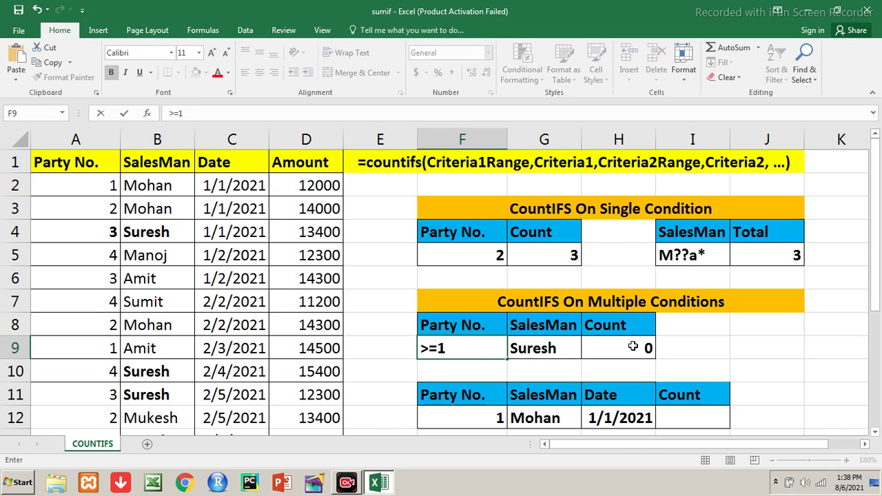
pyautogui.press('Return')
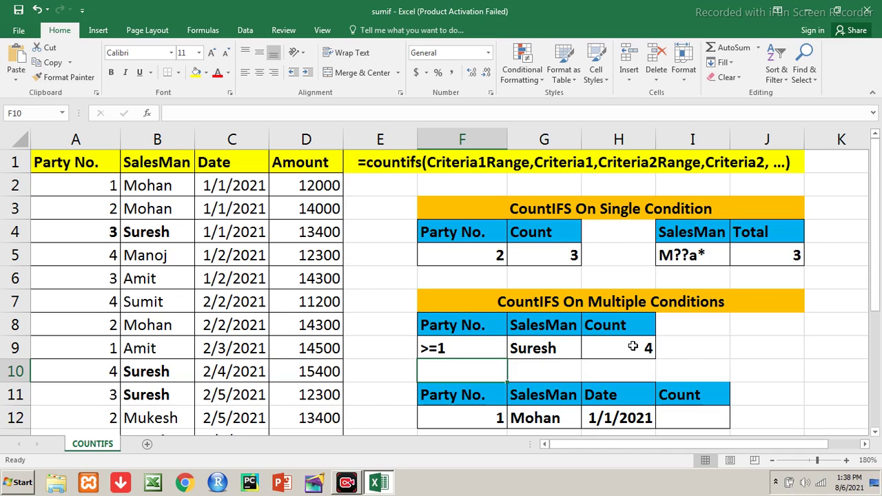
pyautogui.click(633, 347)
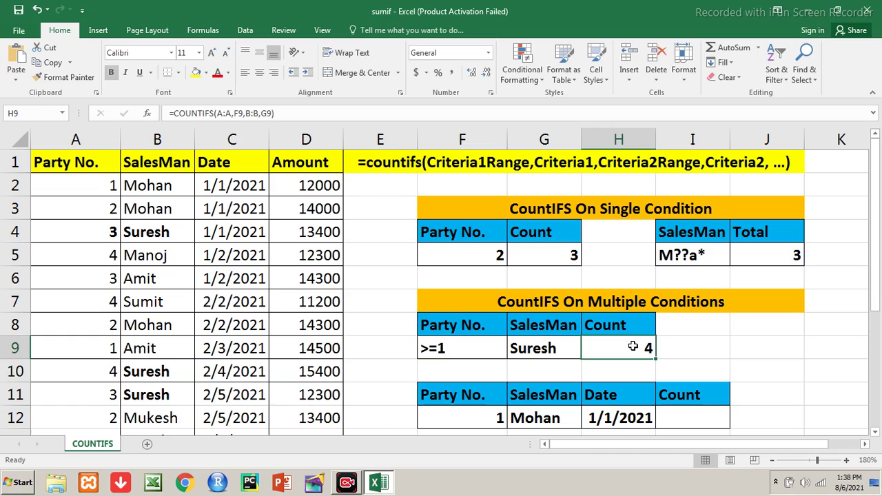
pyautogui.click(473, 356)
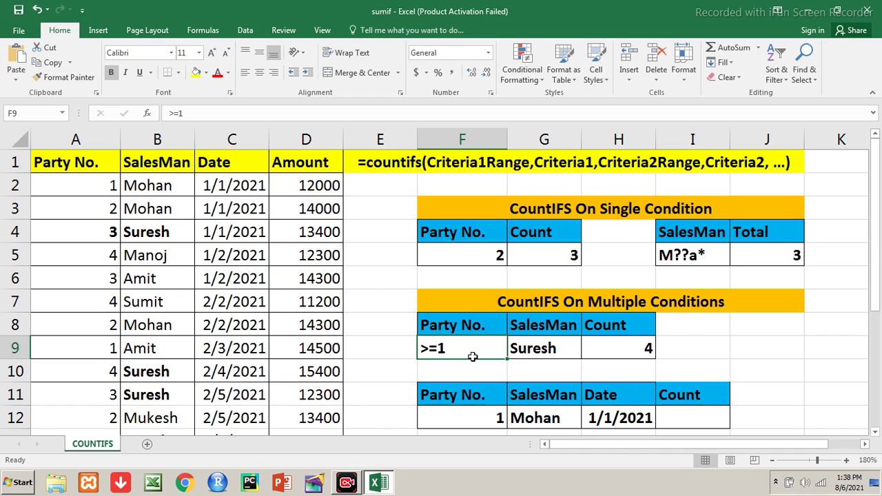
# Change the SalesMan criterion in G9 to M*, giving a count of 5.
pyautogui.press('Right')
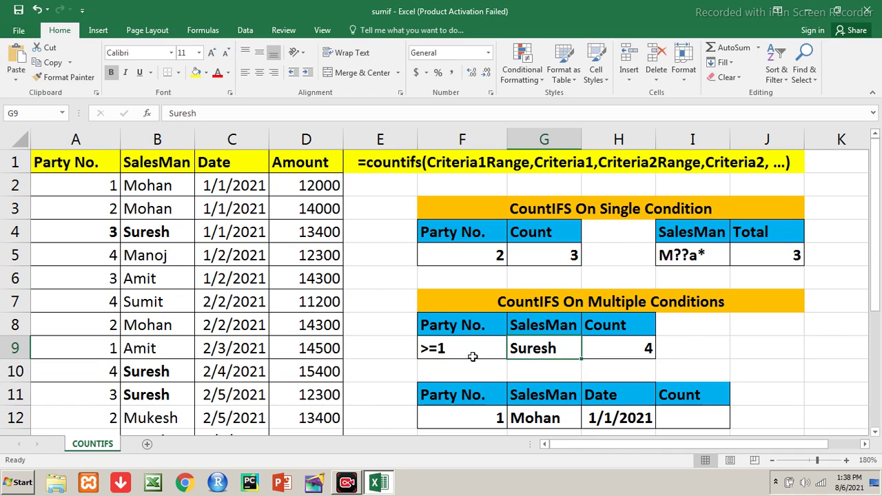
pyautogui.write('M')
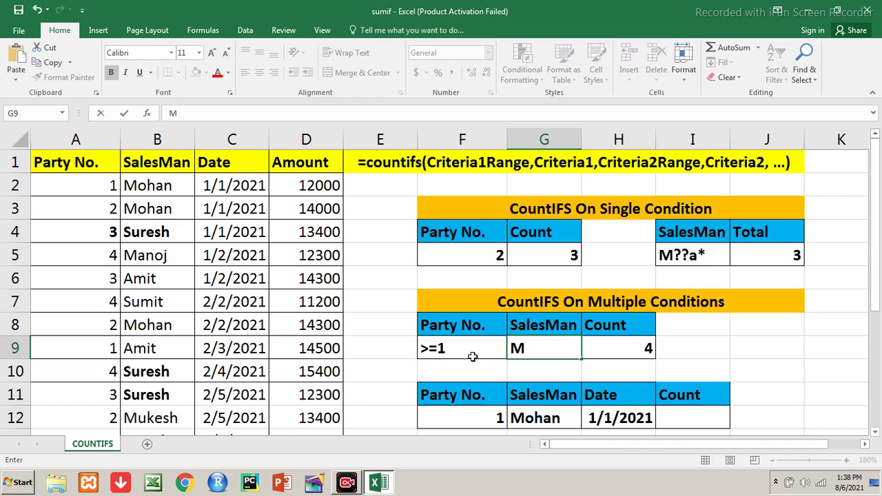
pyautogui.write('*')
pyautogui.press('Return')
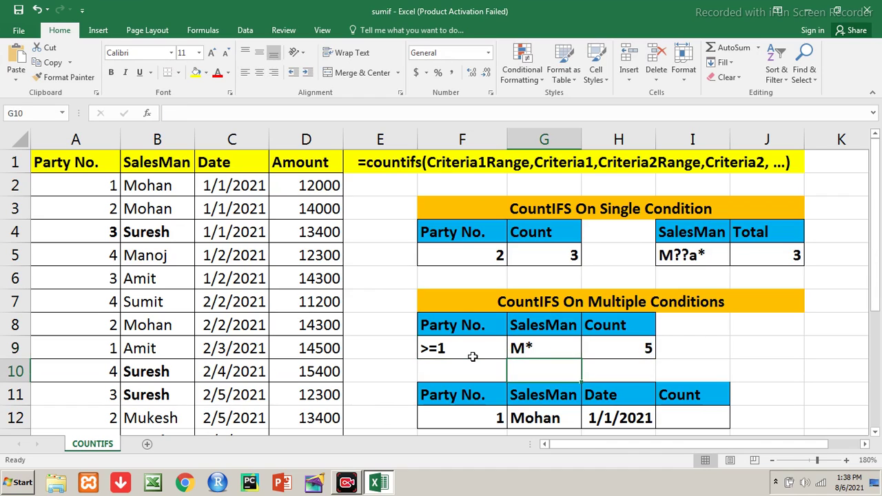
pyautogui.press('Up')
pyautogui.press('Right')
pyautogui.press('Right')
pyautogui.press('Left')
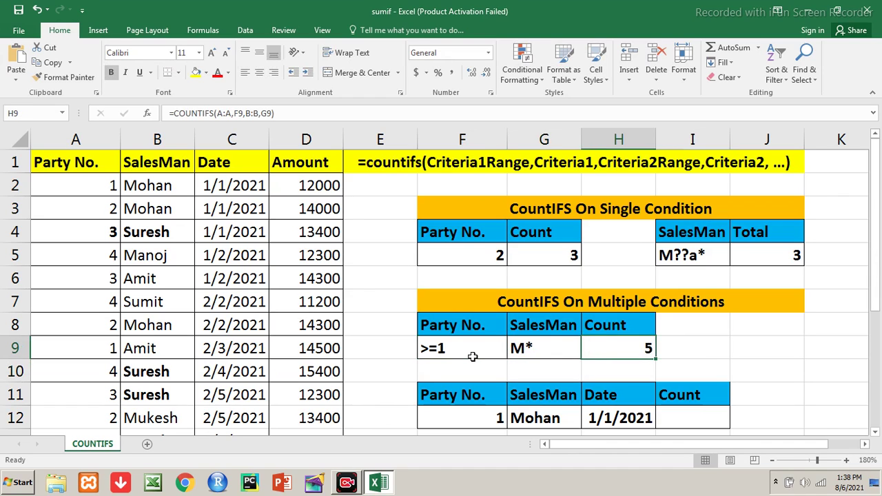
pyautogui.press('Left')
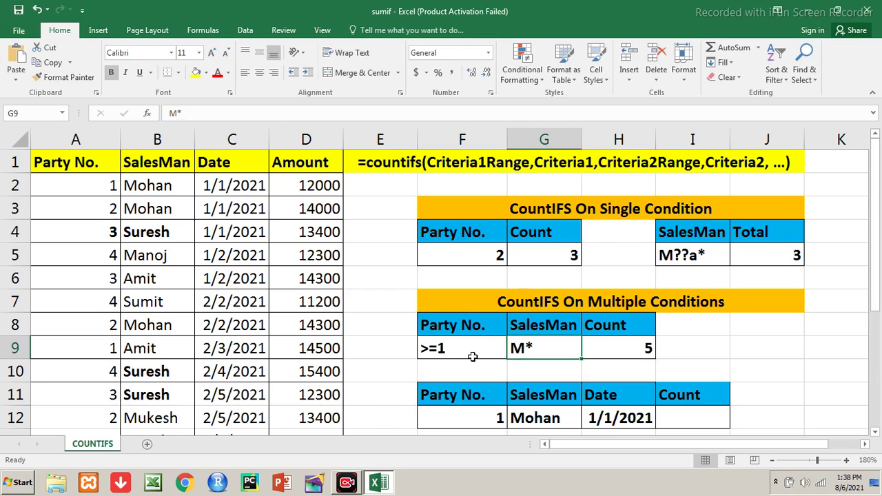
pyautogui.click(473, 356)
# Set the Party No. criterion in F9 to >1, dropping the count to 4.
pyautogui.write('>')
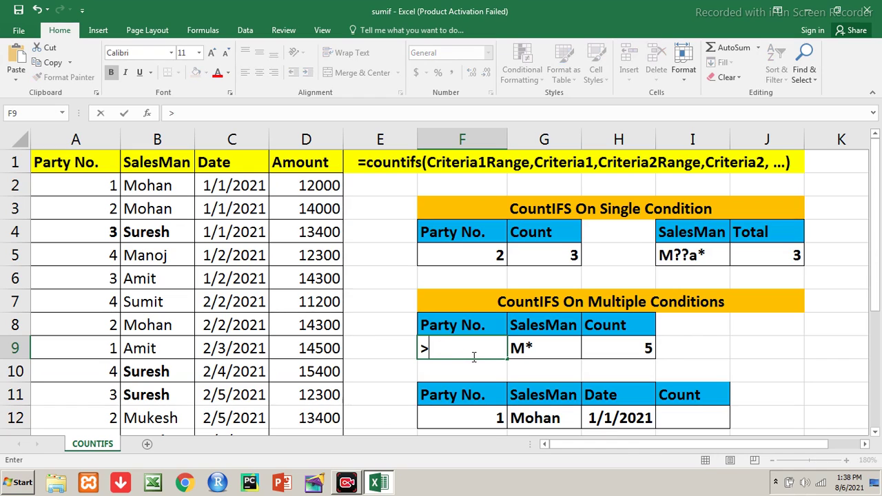
pyautogui.write('1')
pyautogui.press('Return')
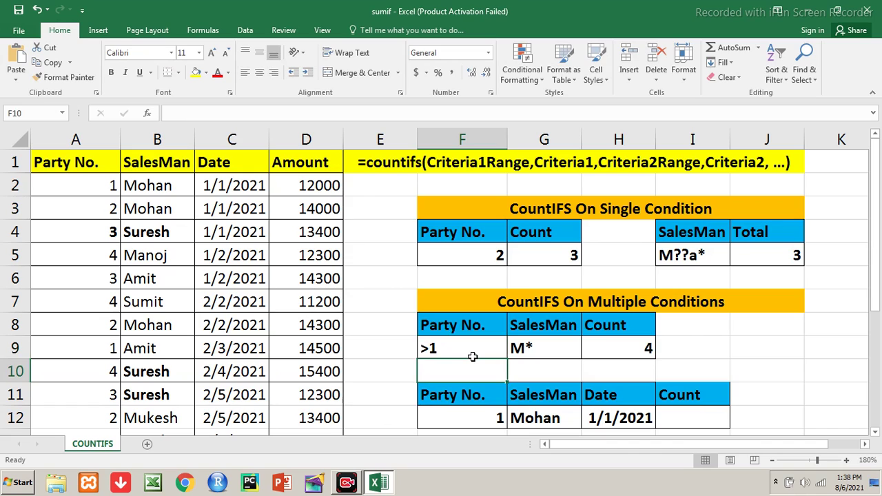
pyautogui.press('Up')
pyautogui.press('Right')
pyautogui.press('Right')
pyautogui.press('Left')
pyautogui.press('Left')
pyautogui.press('Left')
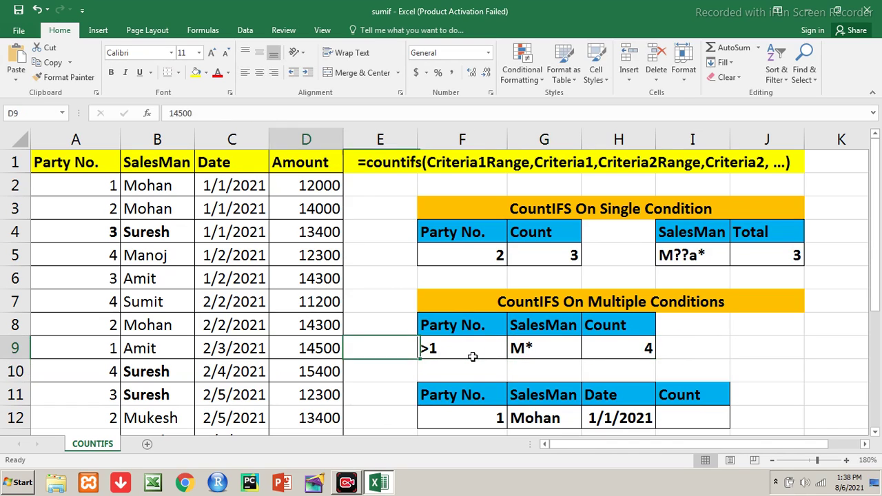
# Select the first sales record and step down the Party No. column to the row 11 Suresh record.
pyautogui.press('Home')
pyautogui.press('Up')
pyautogui.press('Up')
pyautogui.press('Up')
pyautogui.press('Up')
pyautogui.press('Up')
pyautogui.press('Up')
pyautogui.press('Up')
pyautogui.hotkey('shift', 'Right')
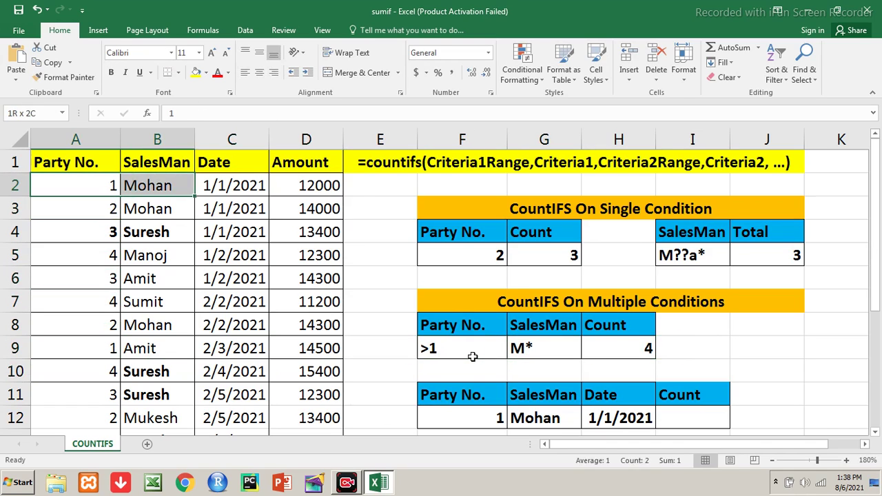
pyautogui.hotkey('ctrl', 'shift', 'Right')
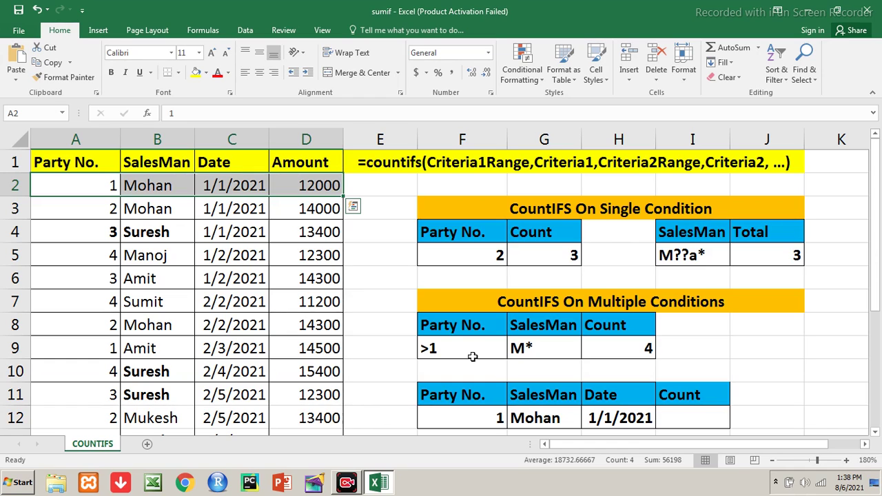
pyautogui.press('Down')
pyautogui.press('Down')
pyautogui.press('Down')
pyautogui.press('Down')
pyautogui.press('Down')
pyautogui.press('Down')
pyautogui.press('Down')
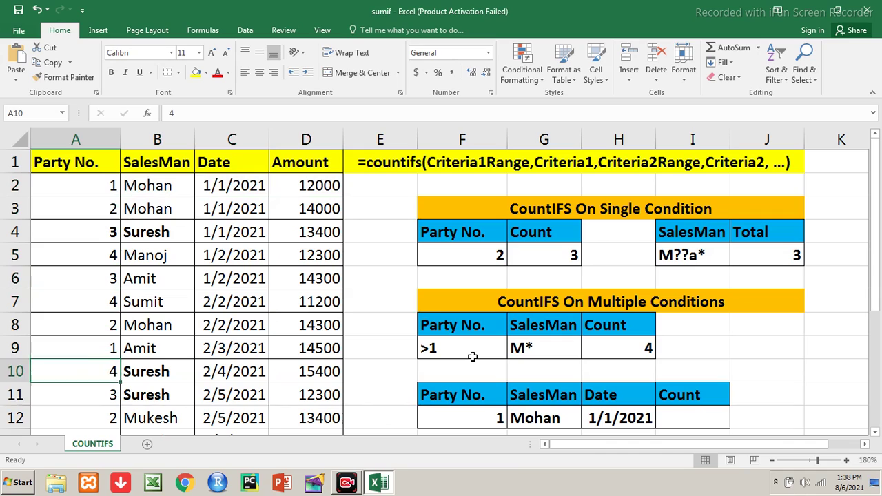
pyautogui.press('Down')
pyautogui.press('Right')
pyautogui.press('Right')
pyautogui.press('Right')
pyautogui.press('Right')
pyautogui.press('Right')
pyautogui.press('Down')
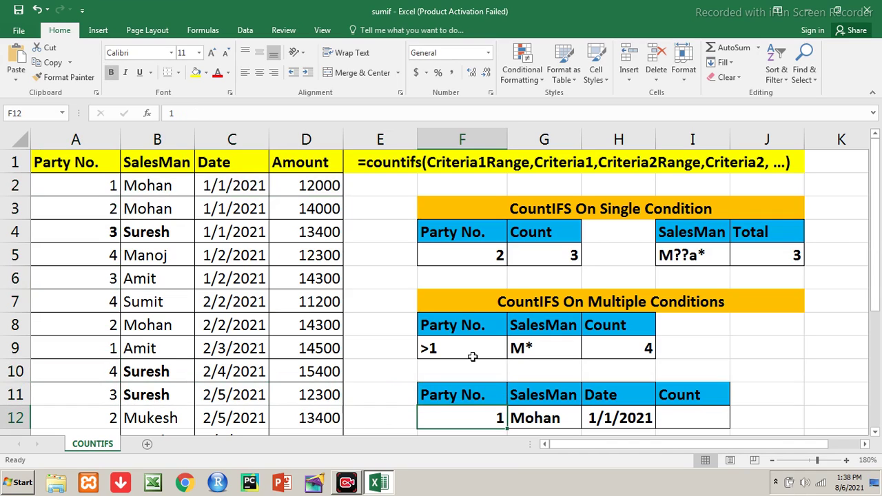
pyautogui.hotkey('shift', 'Right')
pyautogui.hotkey('shift', 'Right')
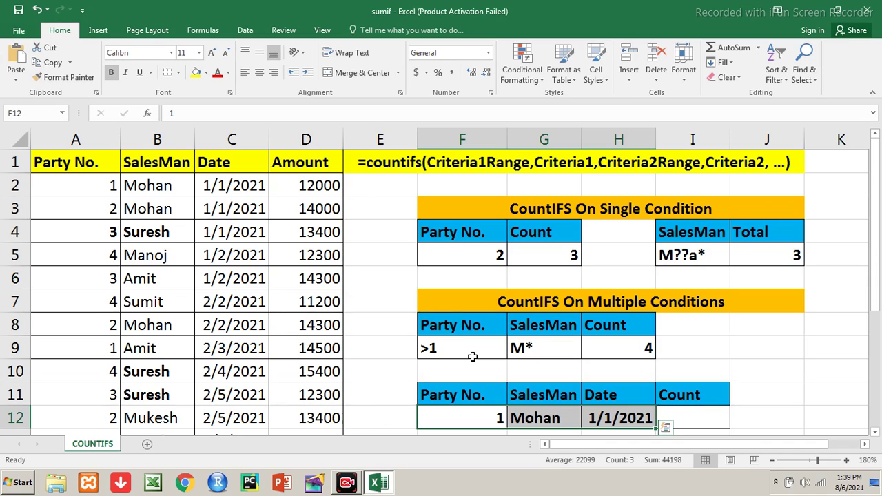
pyautogui.press('Right')
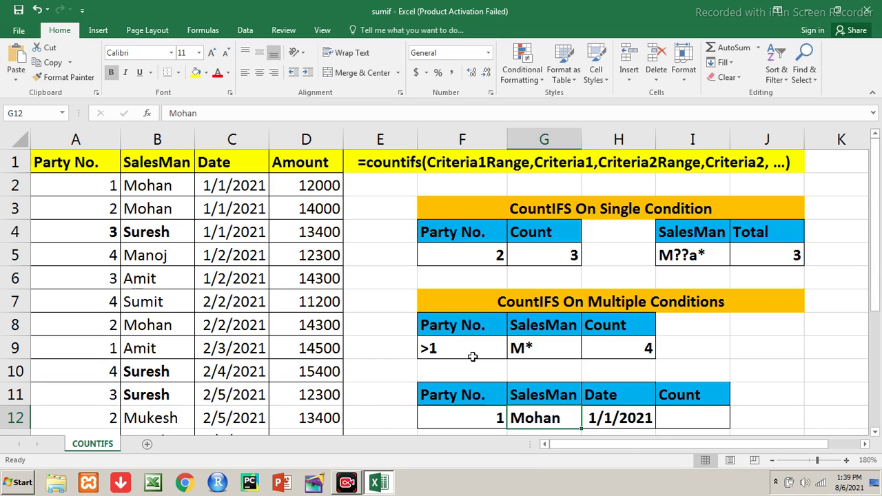
pyautogui.press('Left')
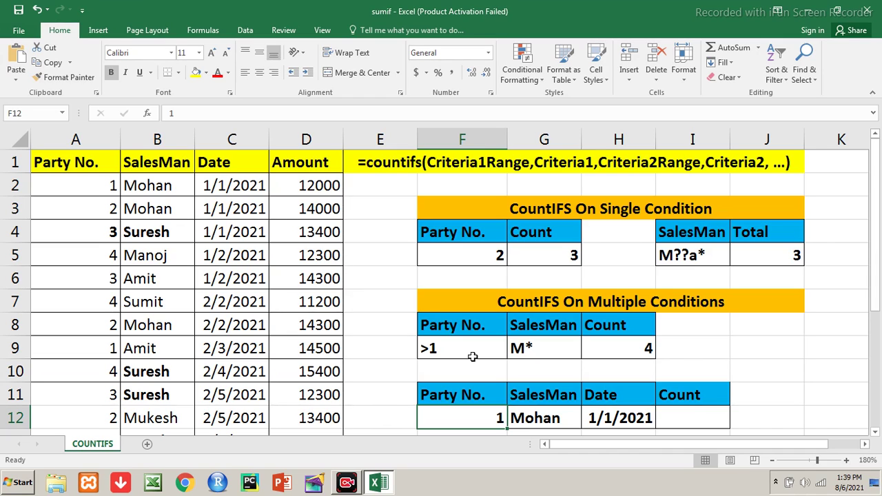
pyautogui.press('Right')
pyautogui.press('Right')
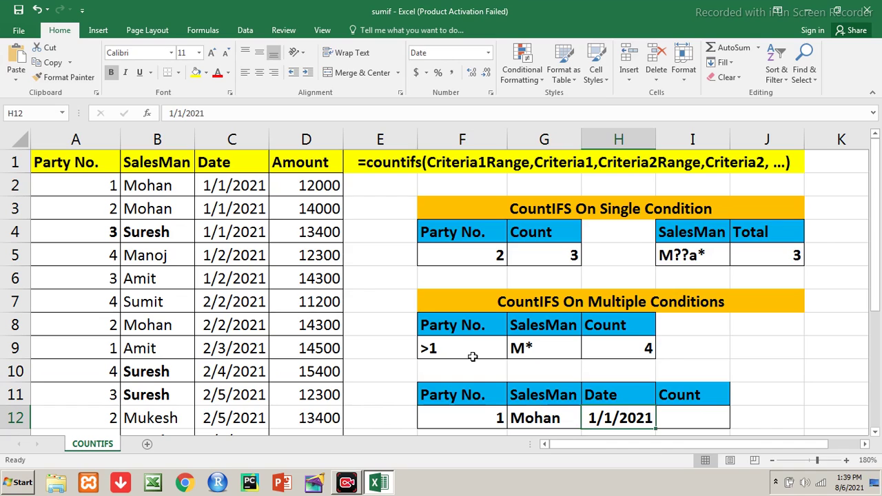
pyautogui.press('Right')
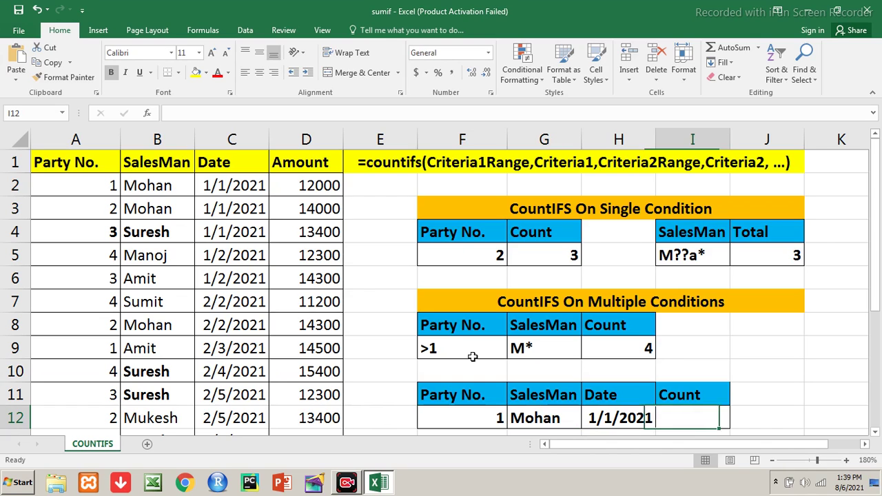
# Enter =COUNTIFS(A:A,F12,B:B,G12,C:C,H12) in I12, returning 1 for Party 1, Mohan, 1/1/2021.
pyautogui.write('=co')
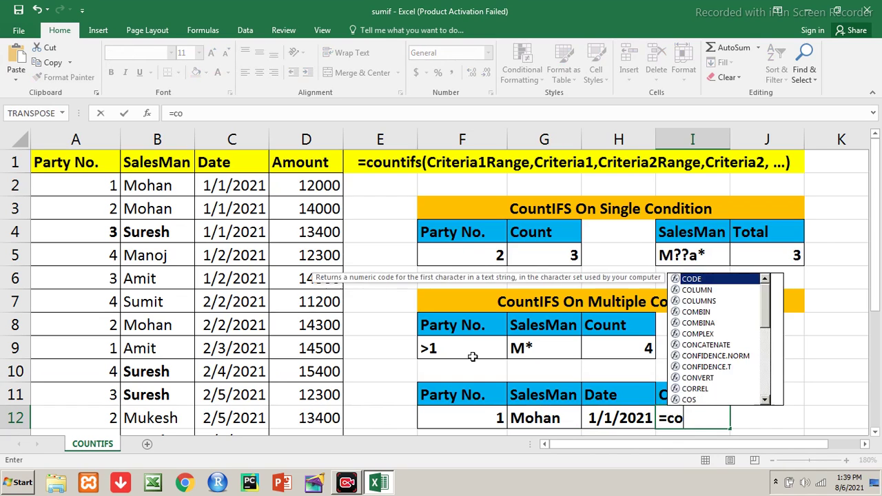
pyautogui.write('untifs(')
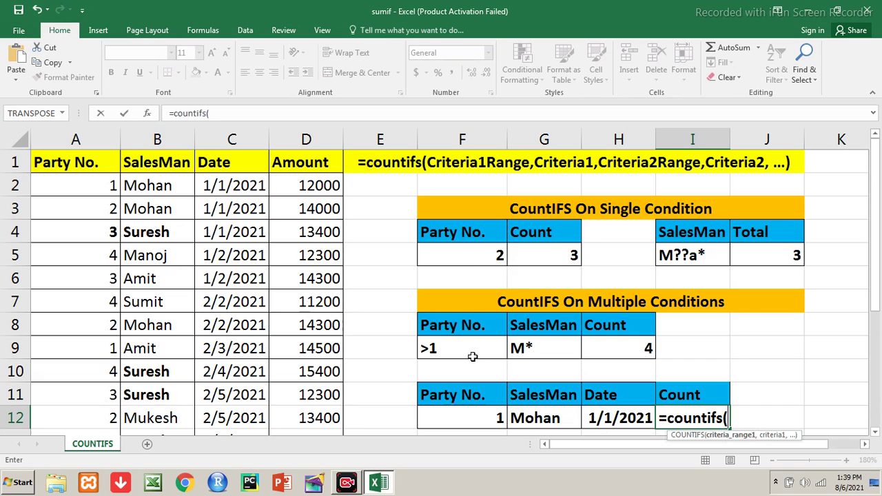
pyautogui.write('a:a,')
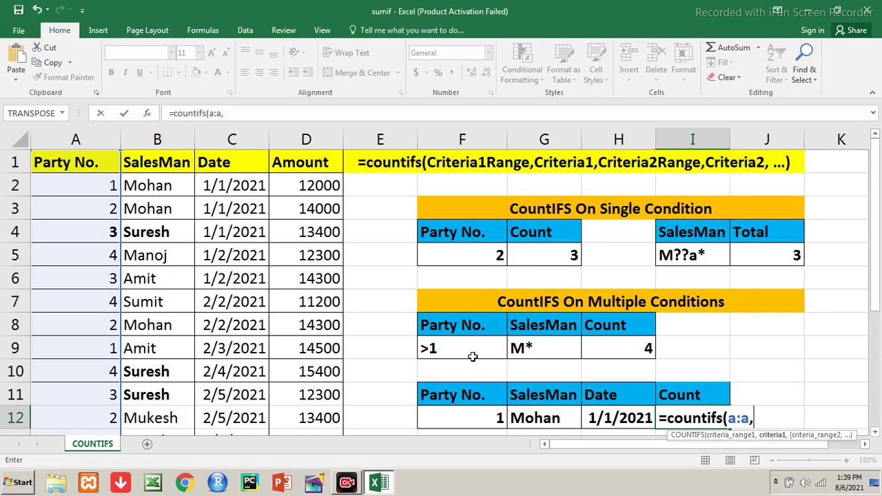
pyautogui.click(448, 418)
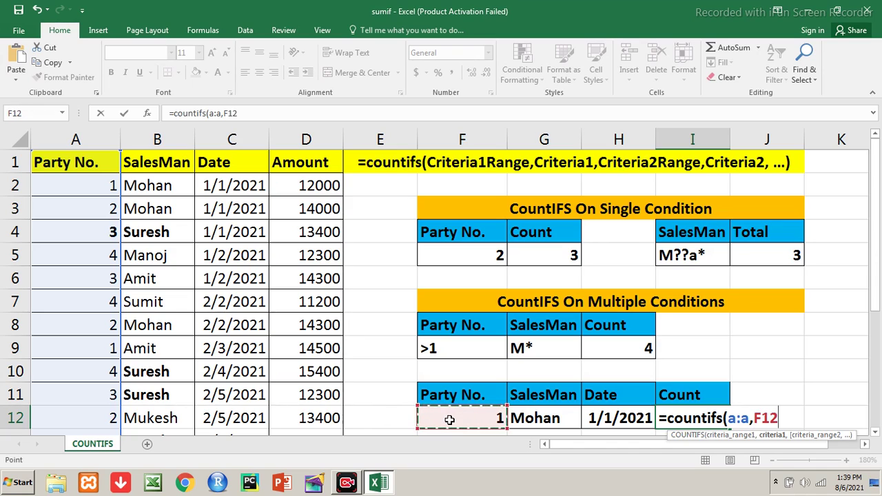
pyautogui.write(',')
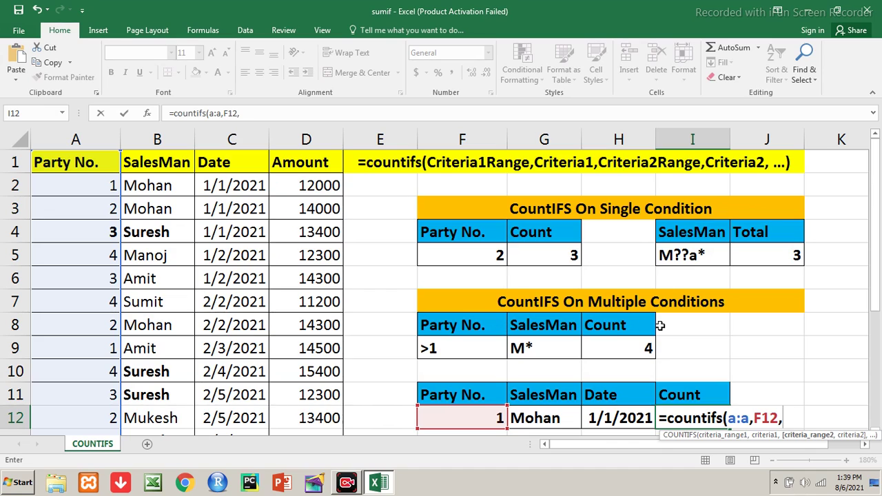
pyautogui.write('b:b,')
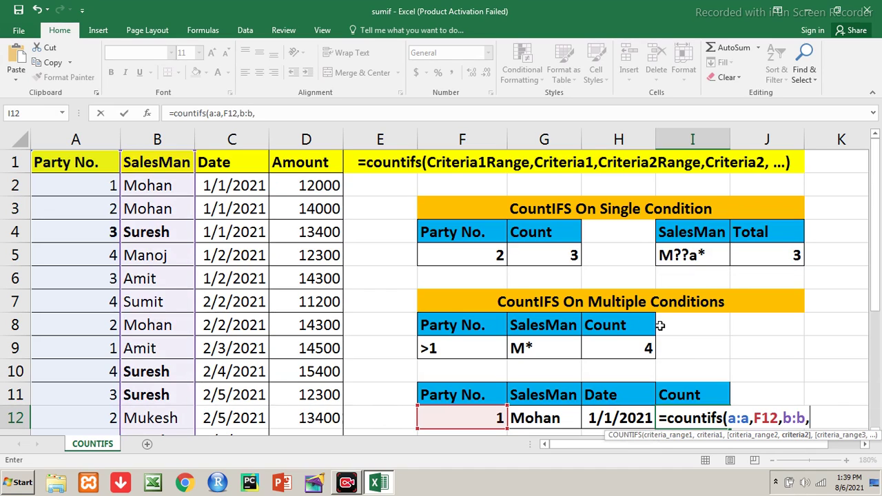
pyautogui.click(569, 423)
pyautogui.write(',')
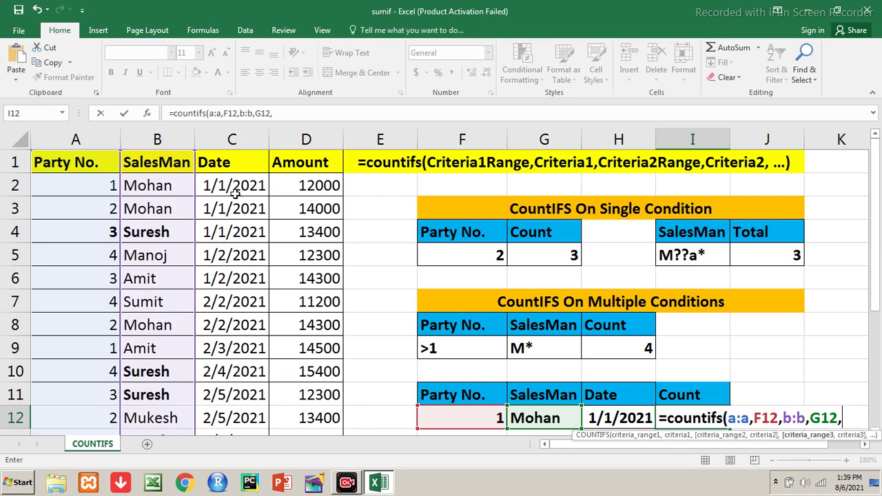
pyautogui.write('c:c,')
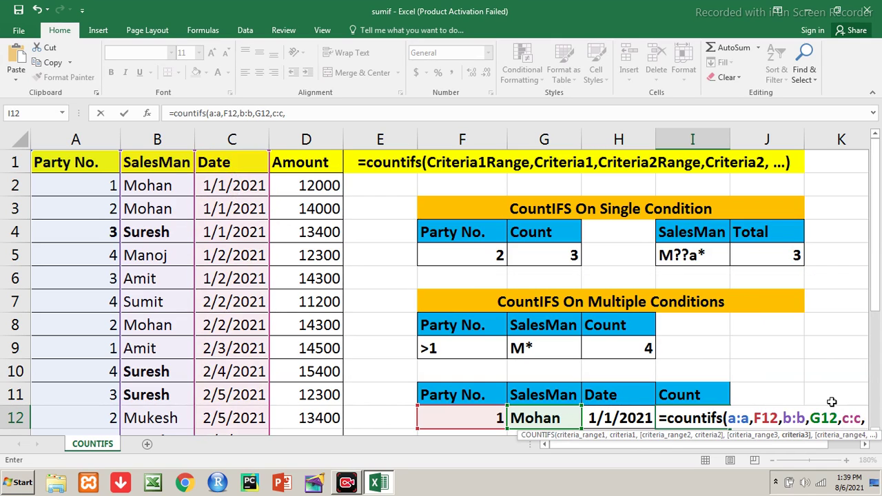
pyautogui.click(648, 418)
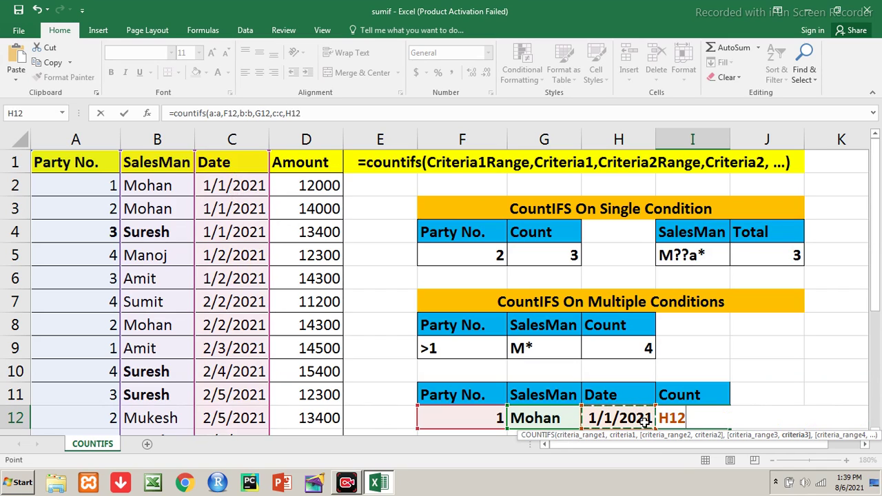
pyautogui.press('Return')
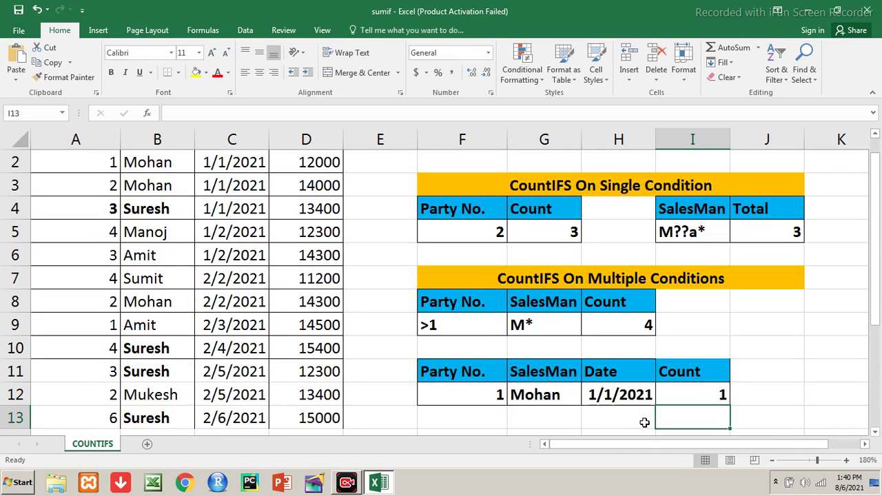
pyautogui.press('Up')
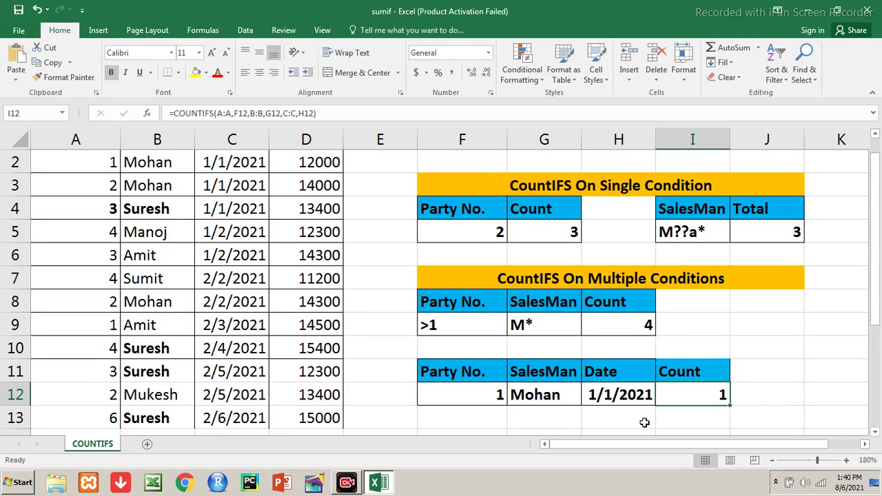
# Select the block of sales records, then return to the top of the sheet.
pyautogui.press('Left')
pyautogui.press('Left')
pyautogui.press('Left')
pyautogui.press('Left')
pyautogui.press('Left')
pyautogui.press('Left')
pyautogui.press('Left')
pyautogui.press('Up')
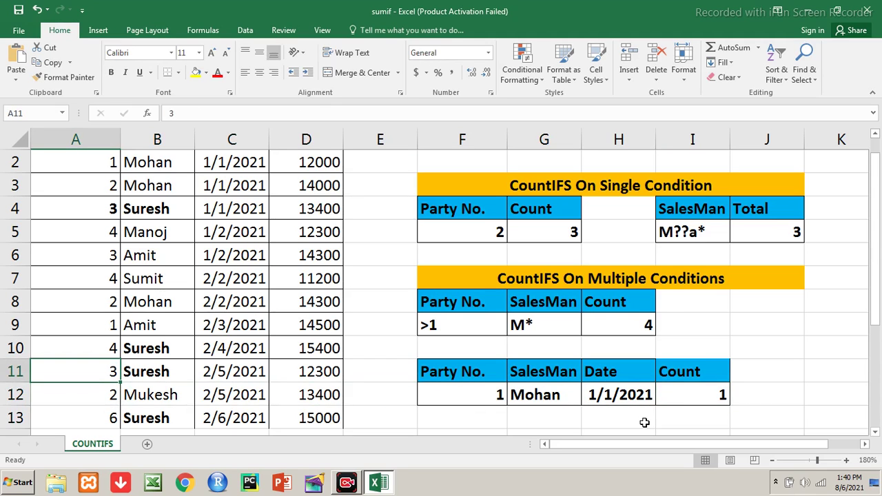
pyautogui.press('Up')
pyautogui.press('Up')
pyautogui.press('Up')
pyautogui.press('Down')
pyautogui.hotkey('shift', 'Right')
pyautogui.hotkey('shift', 'Right')
pyautogui.hotkey('shift', 'Right')
pyautogui.hotkey('shift', 'Down')
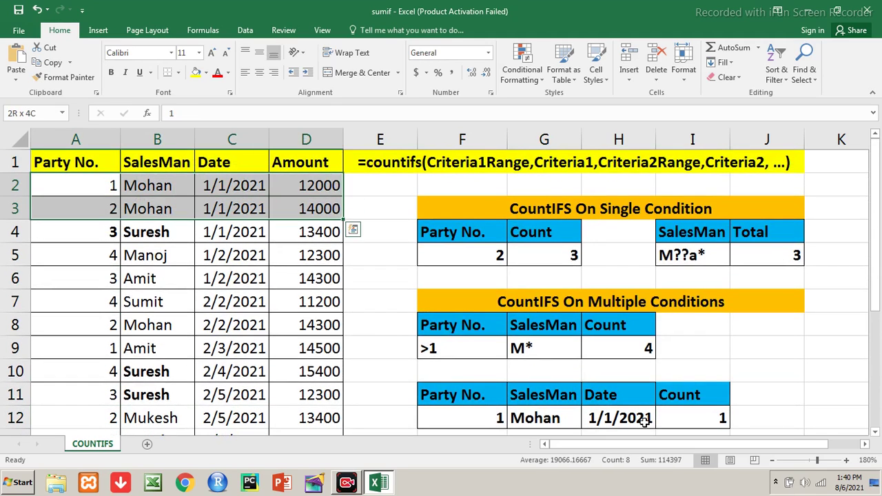
pyautogui.hotkey('shift', 'Down')
pyautogui.hotkey('shift', 'Down')
pyautogui.hotkey('shift', 'Down')
pyautogui.hotkey('shift', 'Down')
pyautogui.hotkey('shift', 'Down')
pyautogui.hotkey('shift', 'Down')
pyautogui.hotkey('shift', 'Up')
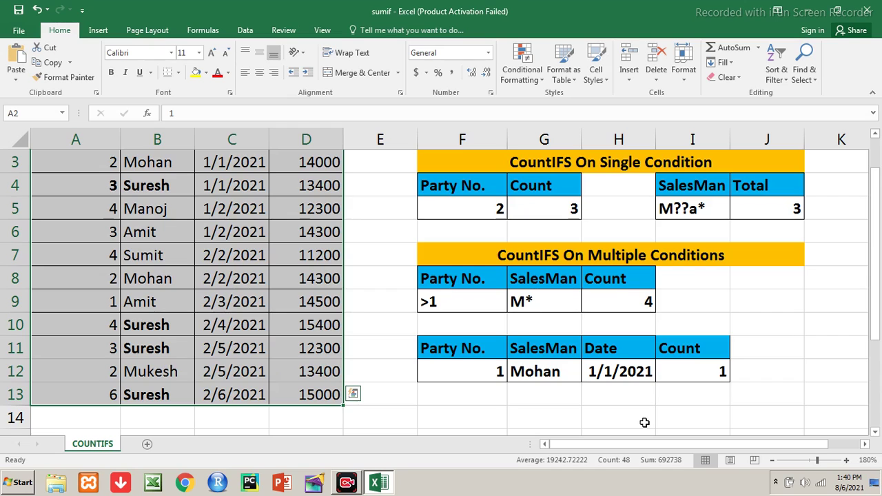
pyautogui.hotkey('ctrl', 'Home')
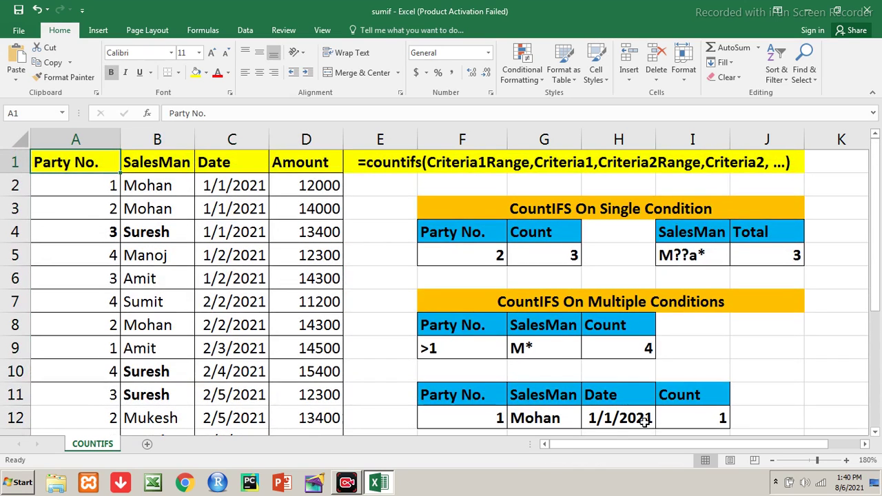
# Make the first sales record in row 2 bold.
pyautogui.press('Down')
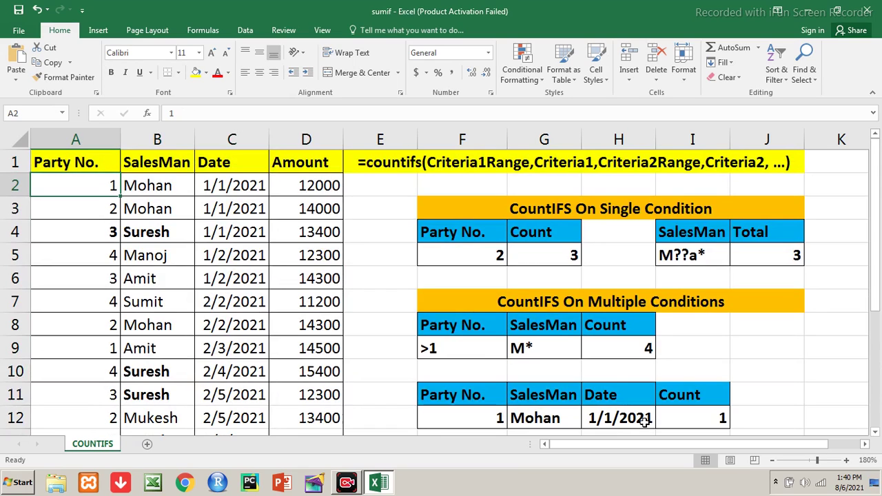
pyautogui.hotkey('shift', 'Right')
pyautogui.hotkey('shift', 'Right')
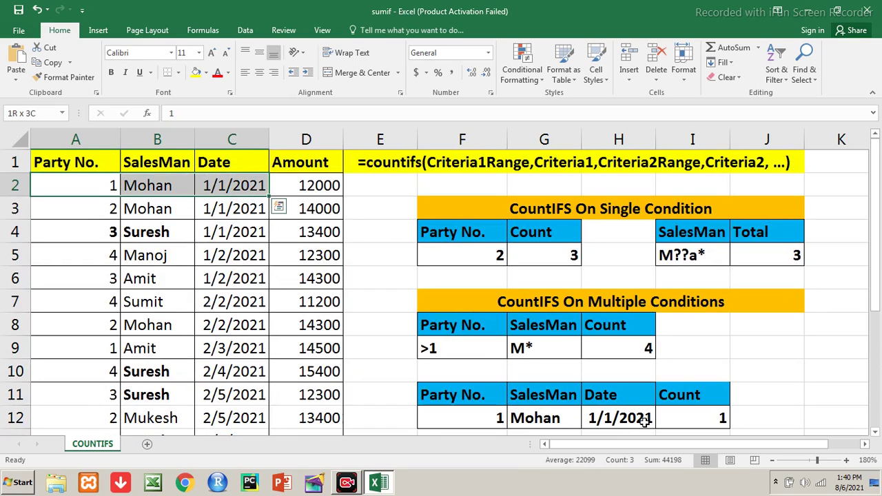
pyautogui.hotkey('shift', 'Right')
pyautogui.hotkey('ctrl', 'b')
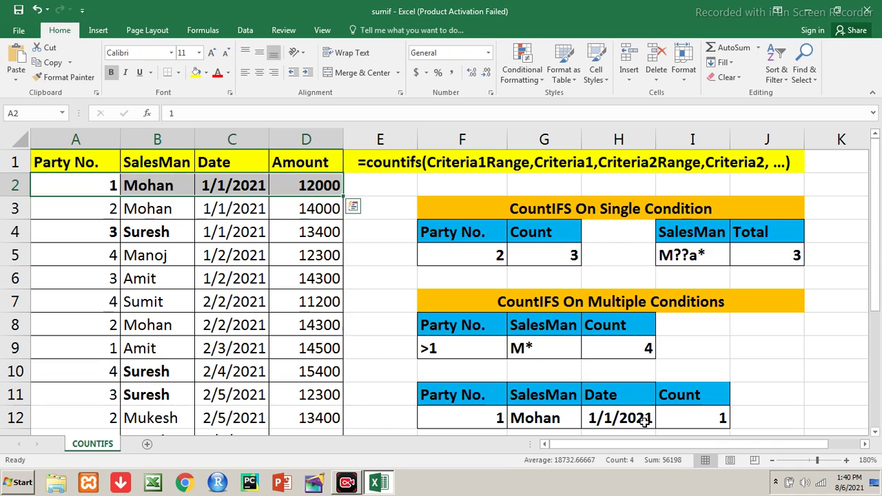
# Select the second record's cells, then move down toward the criteria in row 8.
pyautogui.press('Down')
pyautogui.hotkey('shift', 'Right')
pyautogui.hotkey('shift', 'Right')
pyautogui.hotkey('shift', 'Right')
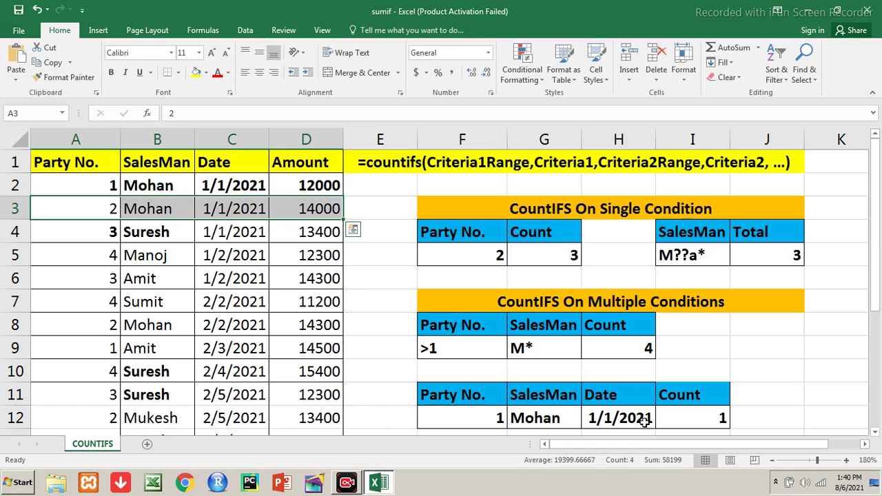
pyautogui.press('Down')
pyautogui.press('Down')
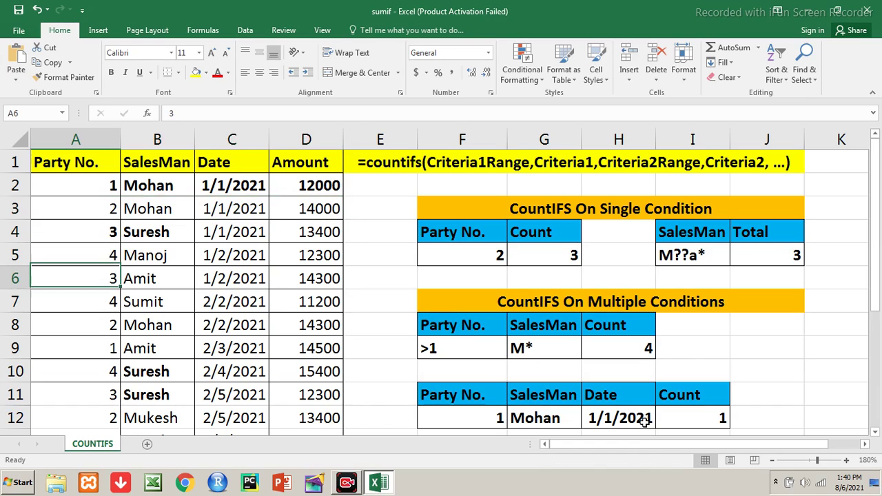
pyautogui.press('Down')
pyautogui.press('Down')
pyautogui.press('Down')
pyautogui.press('Right')
pyautogui.press('Right')
pyautogui.press('Right')
pyautogui.press('Right')
pyautogui.press('Right')
pyautogui.press('Down')
pyautogui.press('Down')
pyautogui.press('Down')
pyautogui.press('Down')
# Set the three-criteria Party No. in F12 to 2, making the count 0.
pyautogui.write('2')
pyautogui.press('Return')
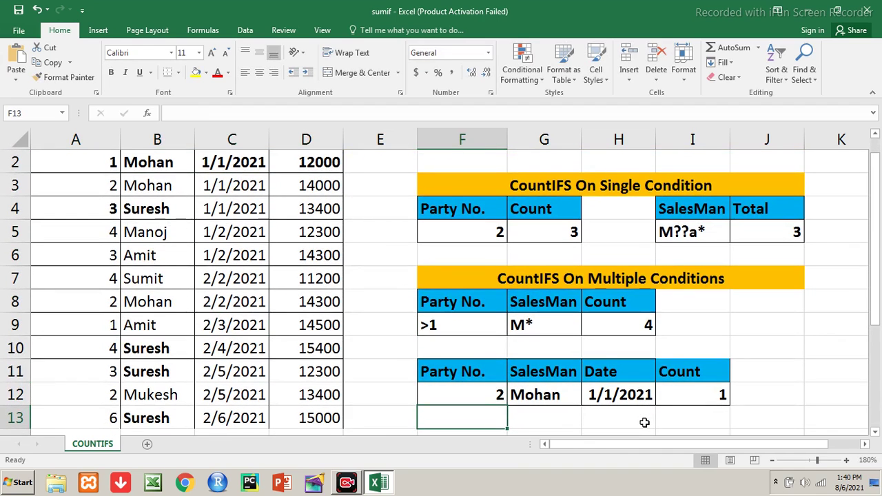
pyautogui.press('Up')
pyautogui.press('Up')
pyautogui.press('Up')
pyautogui.press('Up')
pyautogui.press('Left')
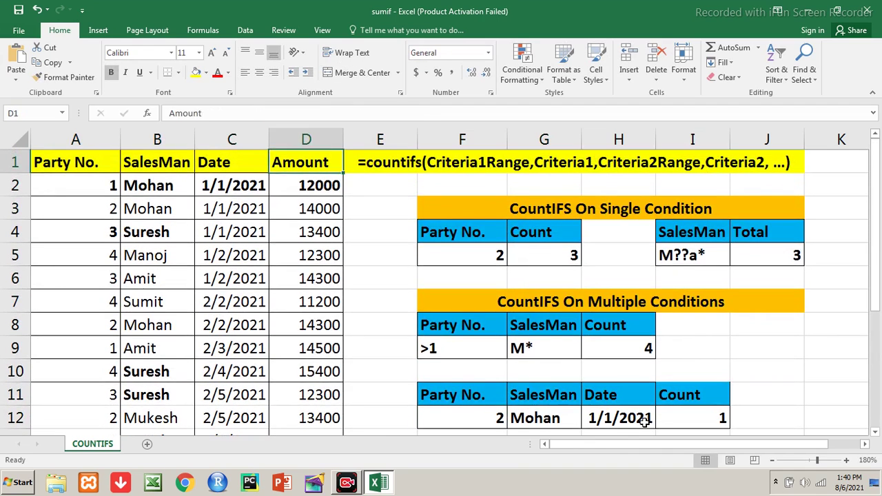
pyautogui.press('Left')
pyautogui.press('Left')
pyautogui.press('Left')
# Change the second record's Party No. in A3 from 2 to 1 and bold that row.
pyautogui.press('Down')
pyautogui.press('Down')
pyautogui.hotkey('shift', 'Right')
pyautogui.hotkey('shift', 'Right')
pyautogui.hotkey('shift', 'Right')
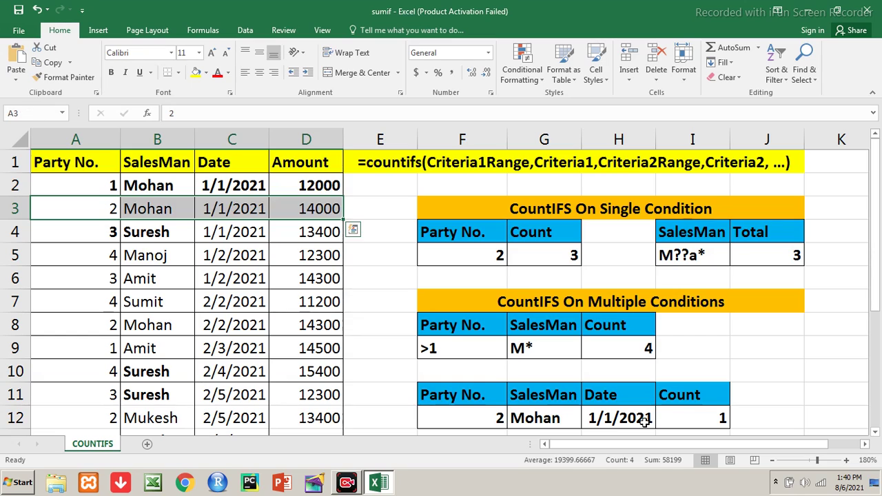
pyautogui.press('Left')
pyautogui.write('1')
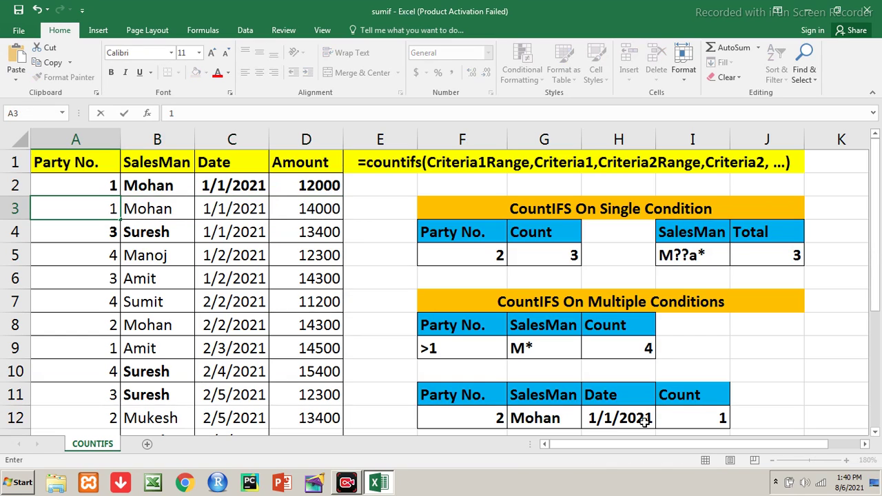
pyautogui.press('Return')
pyautogui.press('Up')
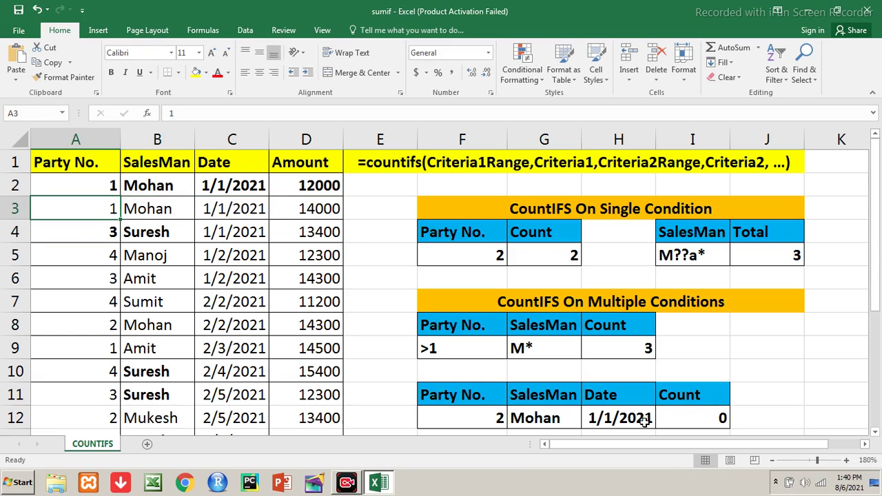
pyautogui.hotkey('shift', 'Right')
pyautogui.hotkey('shift', 'Right')
pyautogui.hotkey('shift', 'Right')
pyautogui.hotkey('ctrl', 'b')
# Enter 1 again as the Party No. criterion in F12.
pyautogui.press('Down')
pyautogui.press('Down')
pyautogui.press('Down')
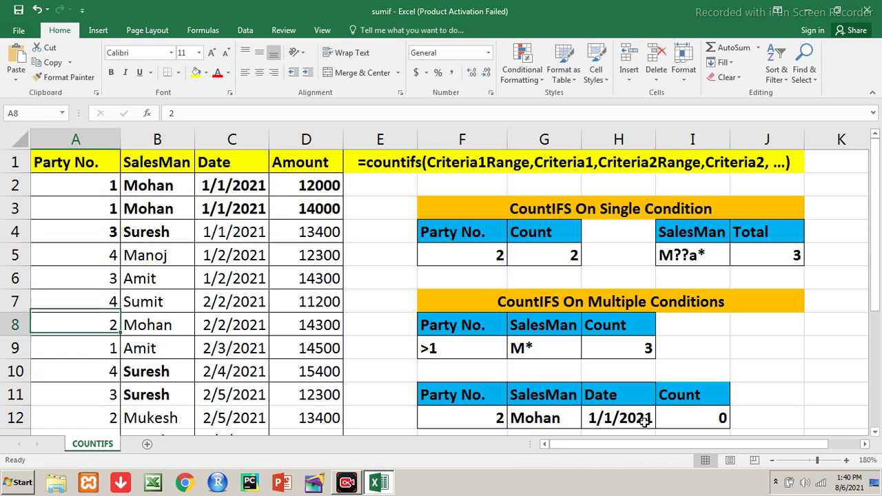
pyautogui.press('Down')
pyautogui.press('Down')
pyautogui.press('Right')
pyautogui.press('Right')
pyautogui.press('Right')
pyautogui.press('Right')
pyautogui.press('Right')
pyautogui.press('Right')
pyautogui.press('Right')
pyautogui.press('Left')
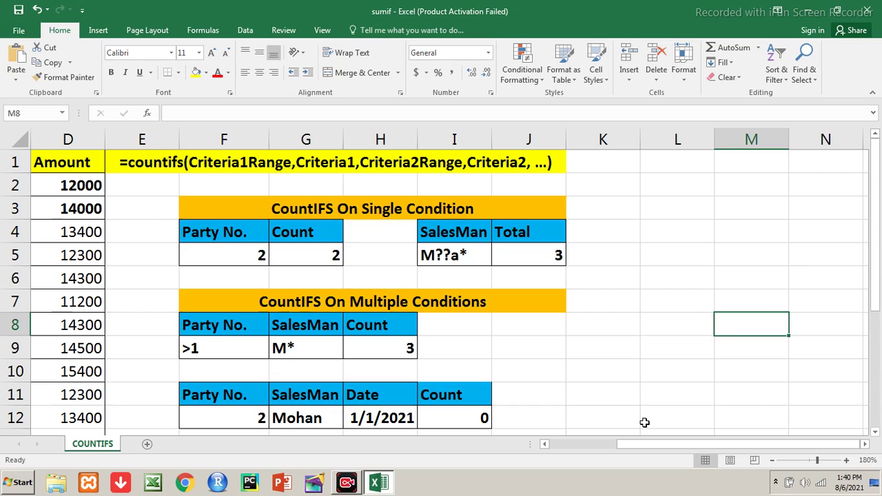
pyautogui.press('Home')
pyautogui.press('Down')
pyautogui.press('Down')
pyautogui.press('Down')
pyautogui.press('Right')
pyautogui.press('Right')
pyautogui.press('Right')
pyautogui.press('Right')
pyautogui.press('Right')
pyautogui.press('Right')
pyautogui.press('Down')
pyautogui.press('Left')
pyautogui.hotkey('shift', 'Right')
pyautogui.hotkey('shift', 'Right')
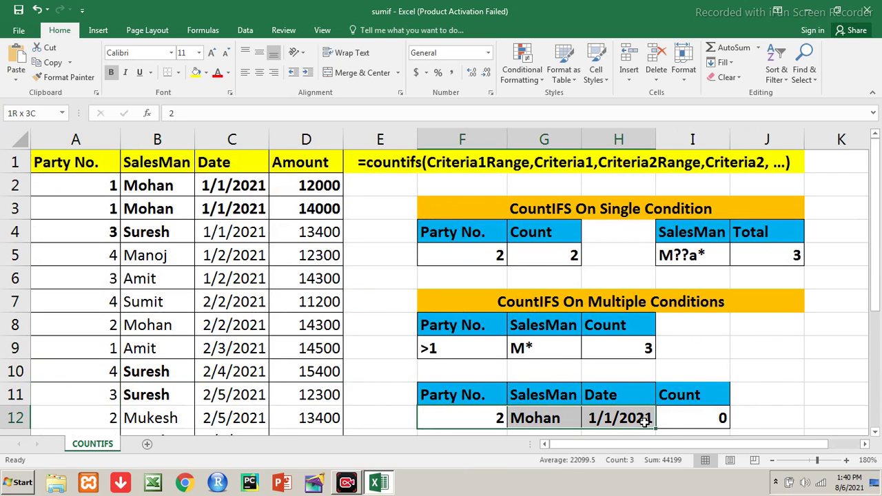
pyautogui.hotkey('shift', 'Left')
pyautogui.hotkey('shift', 'Left')
pyautogui.write('1')
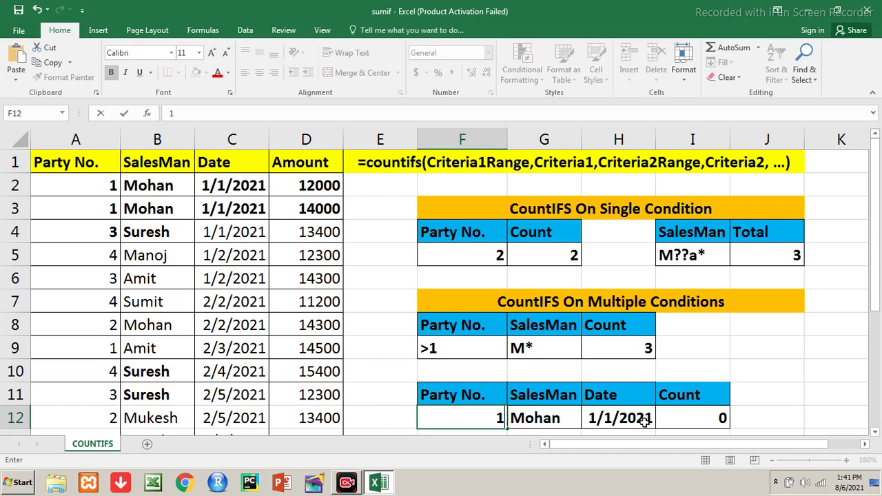
# Commit Party No. 1 and check that the three-criteria COUNTIFS in I12 returns 2.
pyautogui.press('Return')
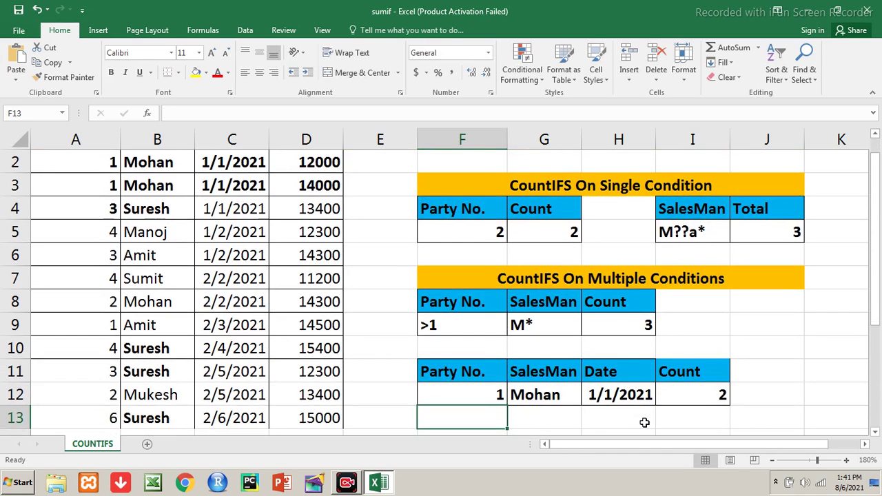
pyautogui.press('Up')
pyautogui.press('Right')
pyautogui.press('Right')
pyautogui.press('Right')
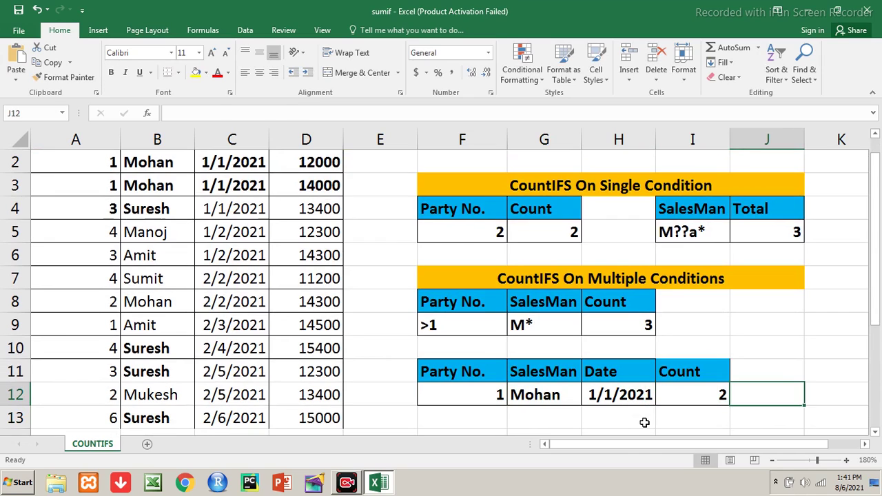
pyautogui.press('Left')
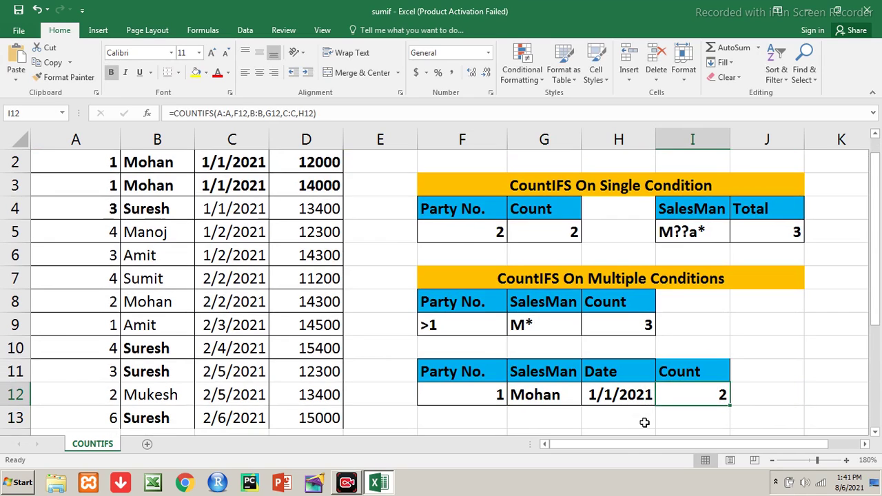
pyautogui.press('Left')
pyautogui.press('Left')
pyautogui.press('Left')
pyautogui.press('Left')
pyautogui.press('Left')
pyautogui.press('Left')
pyautogui.press('Left')
# Highlight the data table A1:D13, then return the cursor to cell A1.
pyautogui.press('Up')
pyautogui.press('Up')
pyautogui.press('Up')
pyautogui.press('Up')
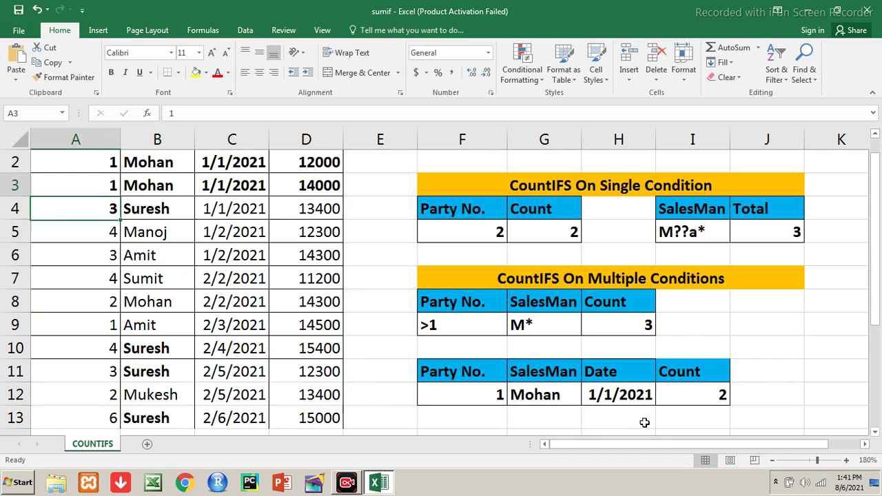
pyautogui.press('Up')
pyautogui.press('Up')
pyautogui.press('Up')
pyautogui.hotkey('shift', 'Right')
pyautogui.hotkey('shift', 'Right')
pyautogui.hotkey('shift', 'Right')
pyautogui.hotkey('shift', 'Down')
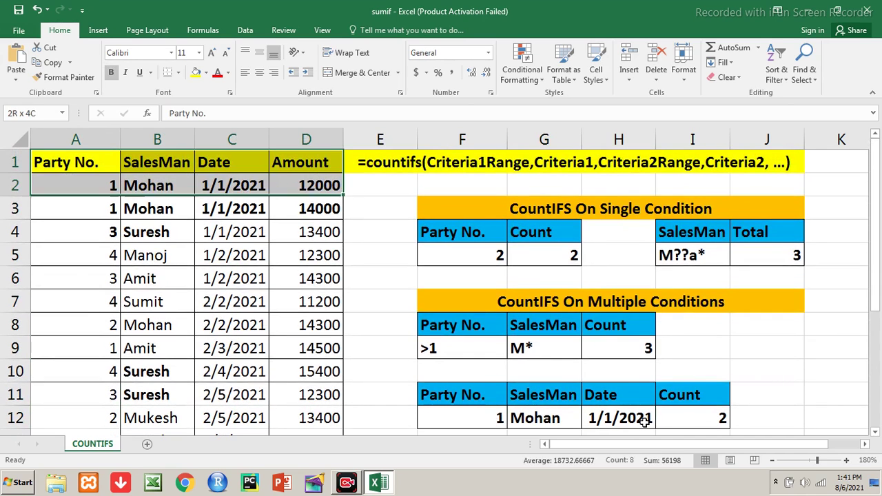
pyautogui.hotkey('shift', 'Down')
pyautogui.hotkey('shift', 'Down')
pyautogui.hotkey('shift', 'Down')
pyautogui.hotkey('shift', 'Down')
pyautogui.hotkey('shift', 'Down')
pyautogui.hotkey('shift', 'Down')
pyautogui.hotkey('shift', 'Down')
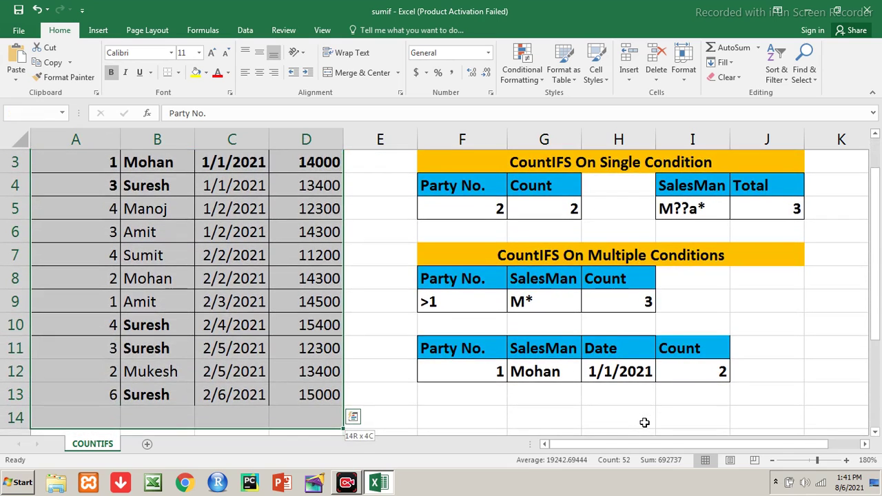
pyautogui.hotkey('shift', 'Up')
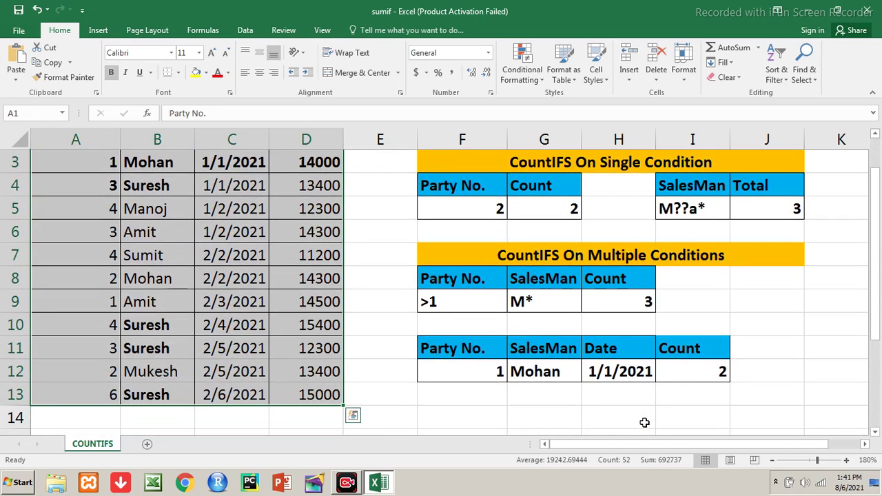
pyautogui.hotkey('ctrl', 'Home')
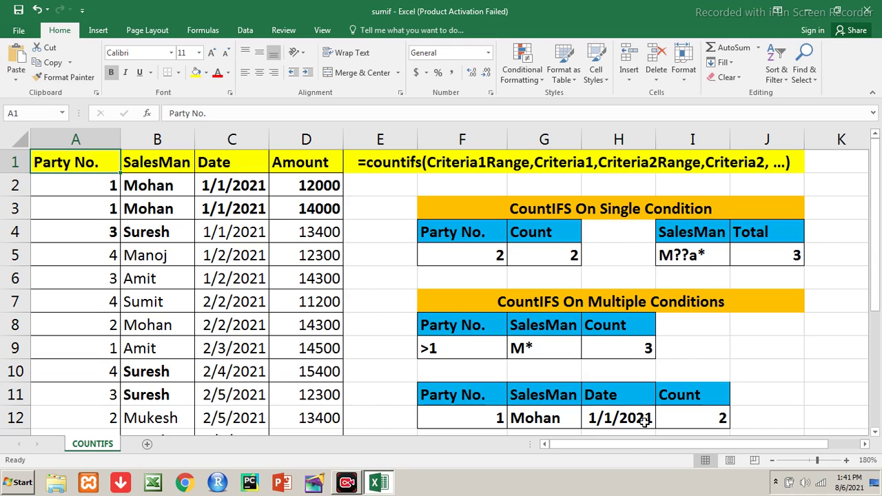
# Reveal the hidden system-tray icons from the Windows notification area.
pyautogui.click(774, 481)
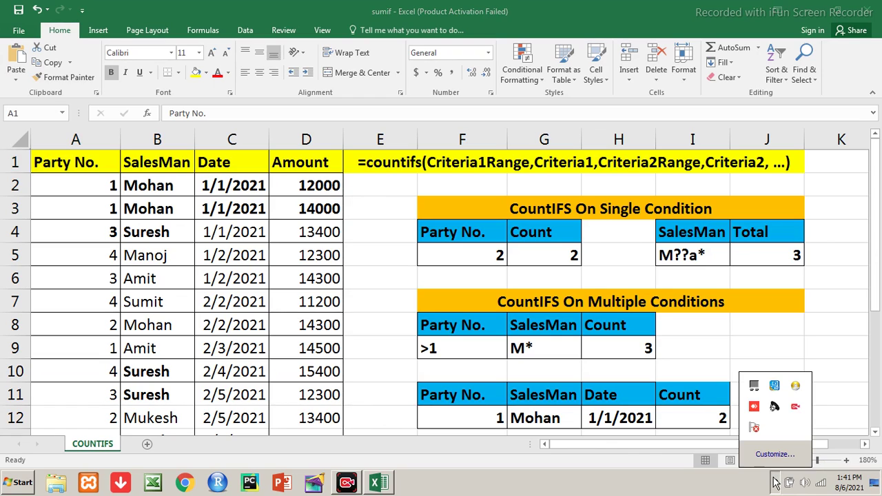